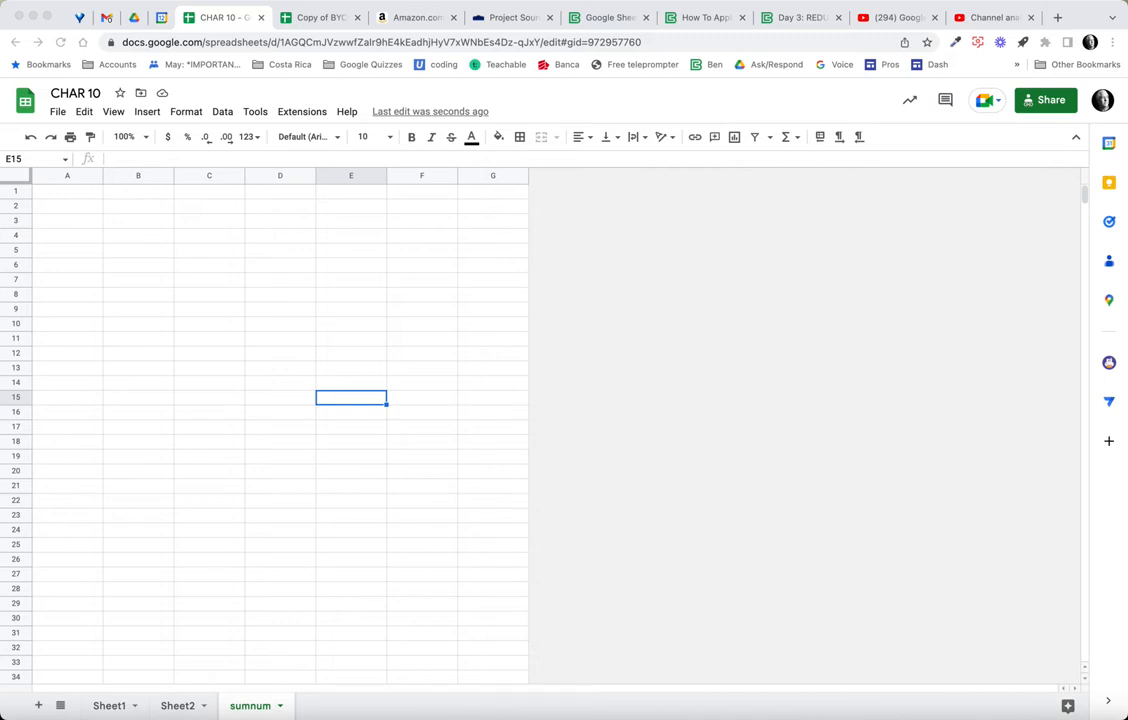
- Generate the numbers 1 to 10 down column A by entering =SEQUENCE(10) in cell A4
left_click(67, 235)
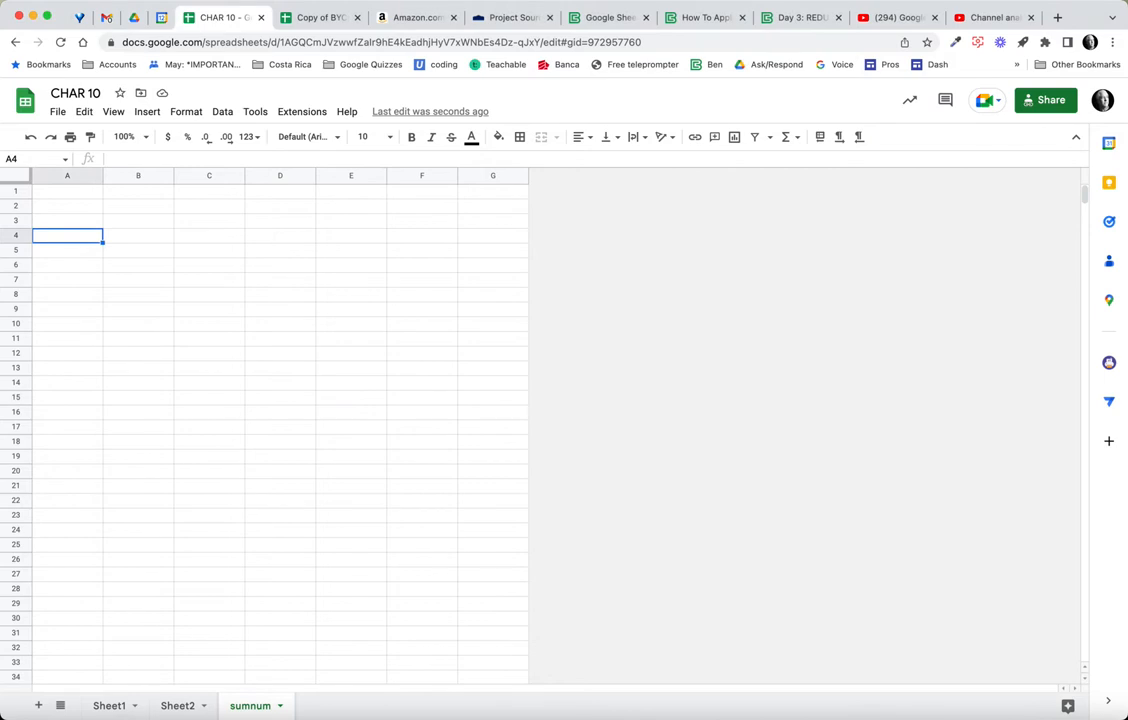
type("=seq")
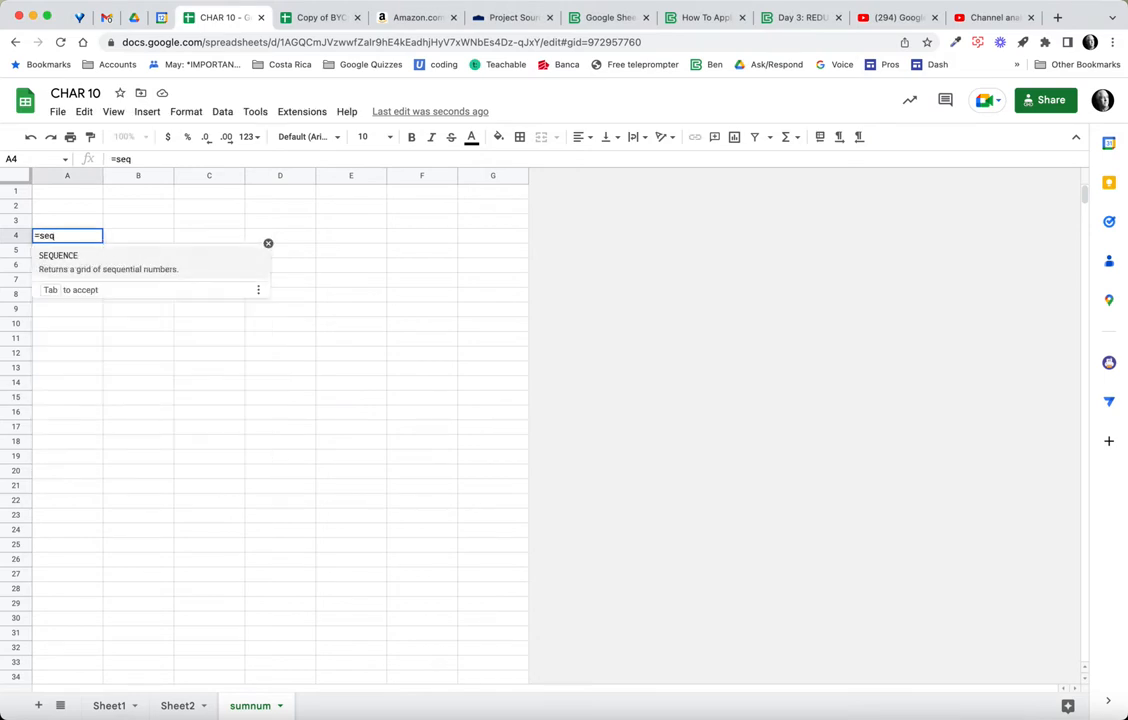
key("Tab")
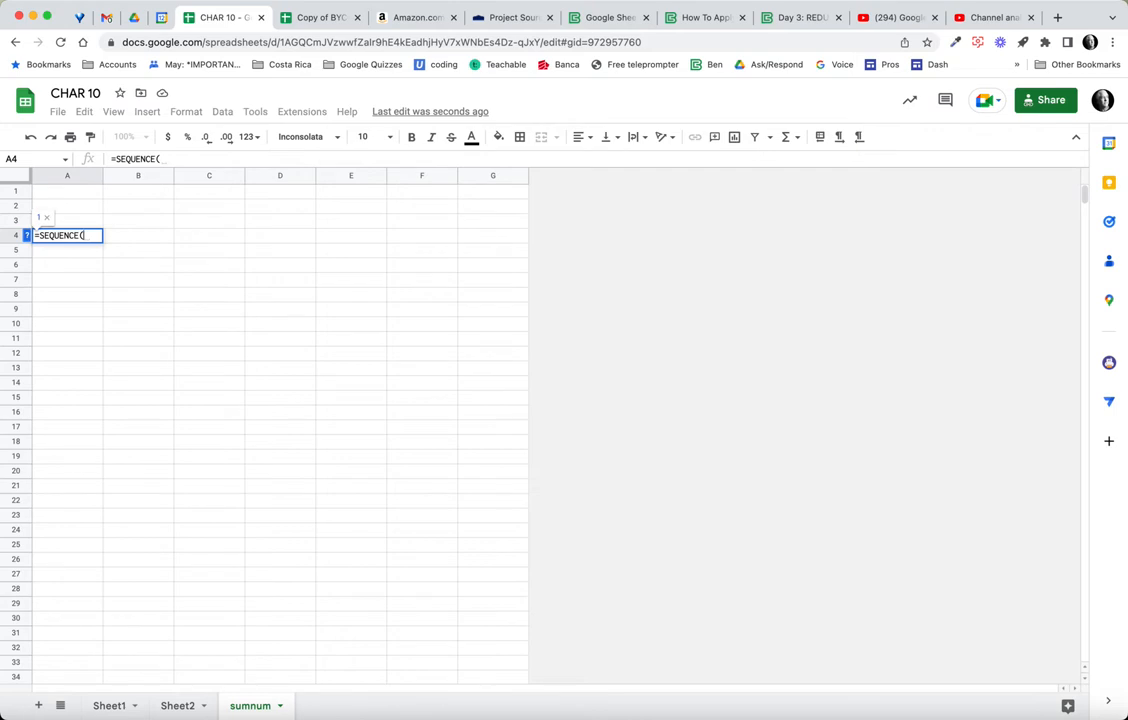
type("10")
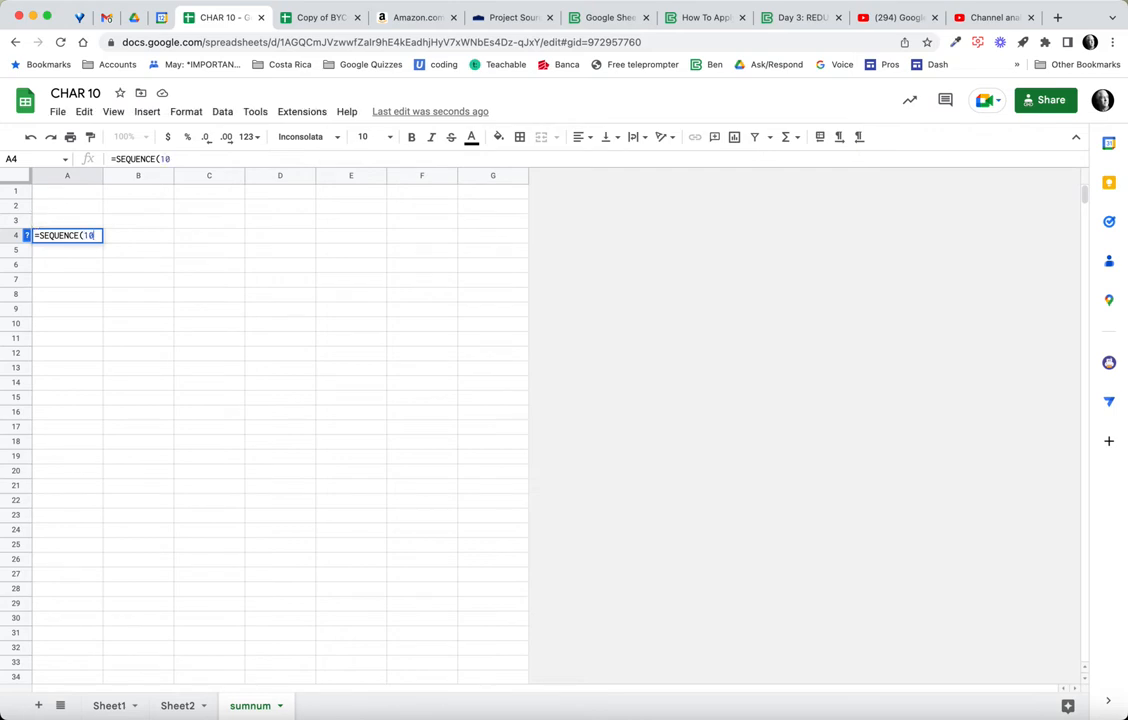
key("Return")
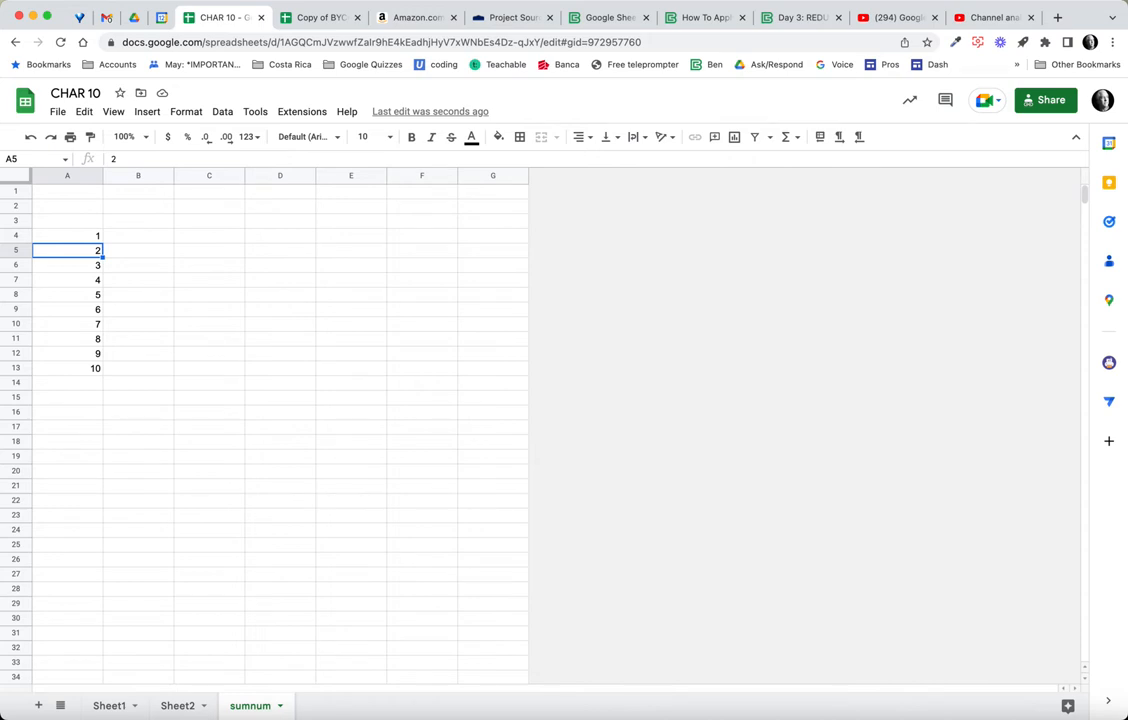
- Start a running total in cell B4 with the formula =0+A4
left_click(138, 236)
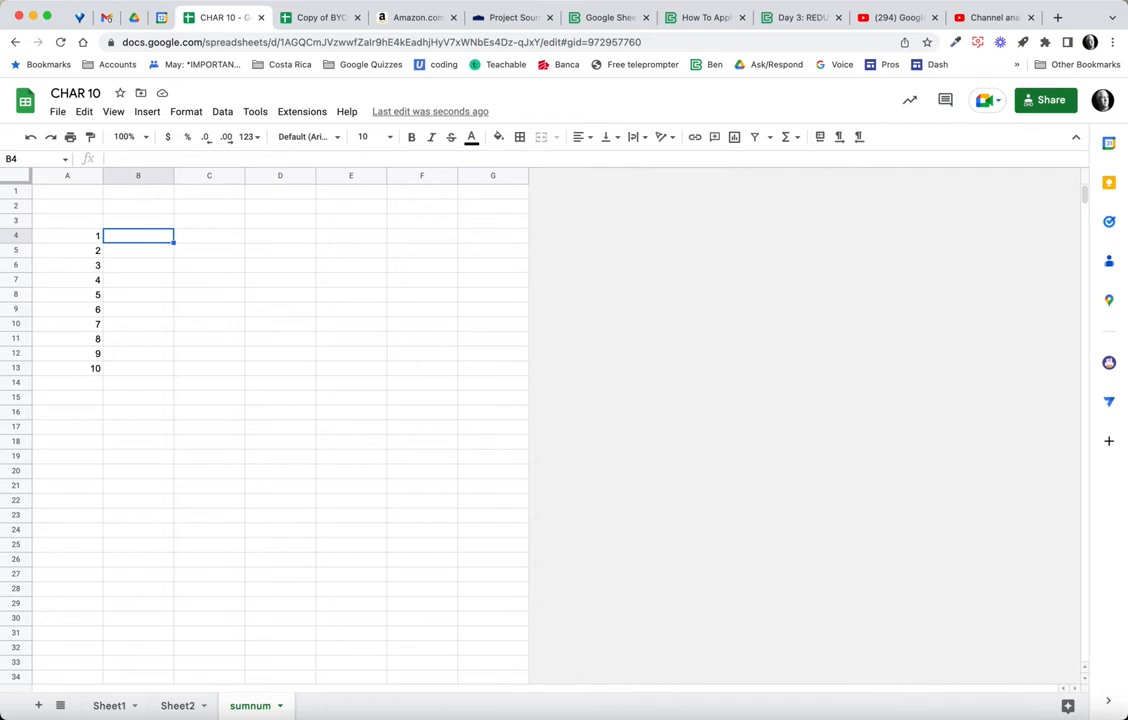
type("=")
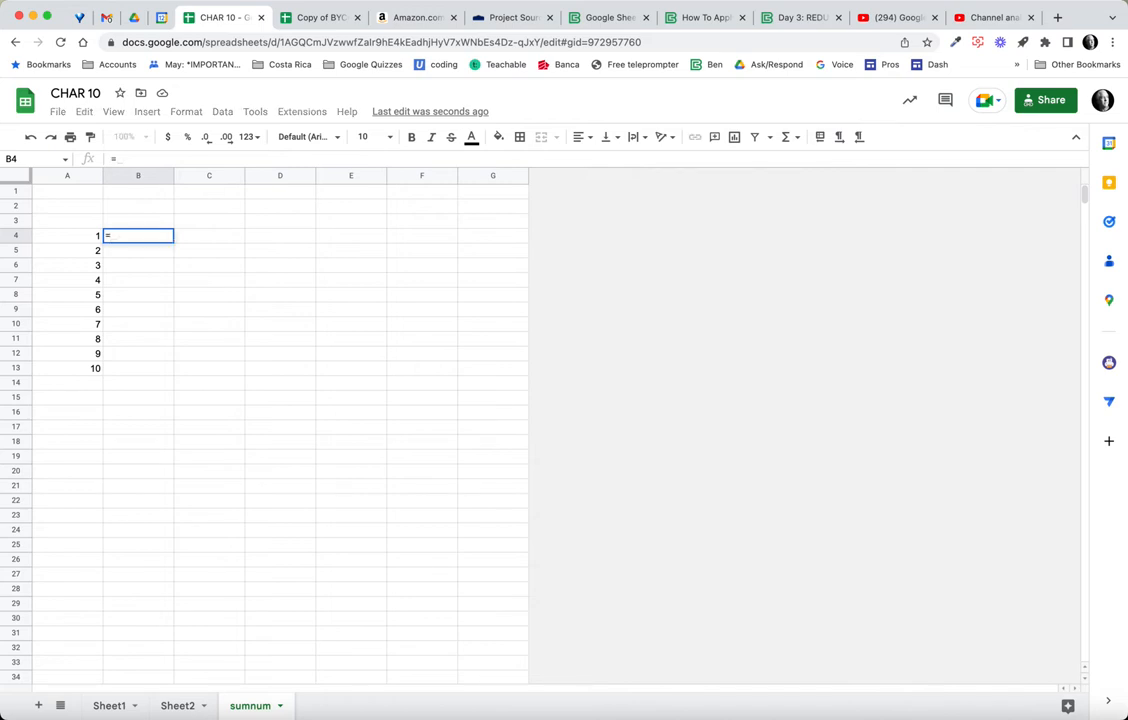
type("0")
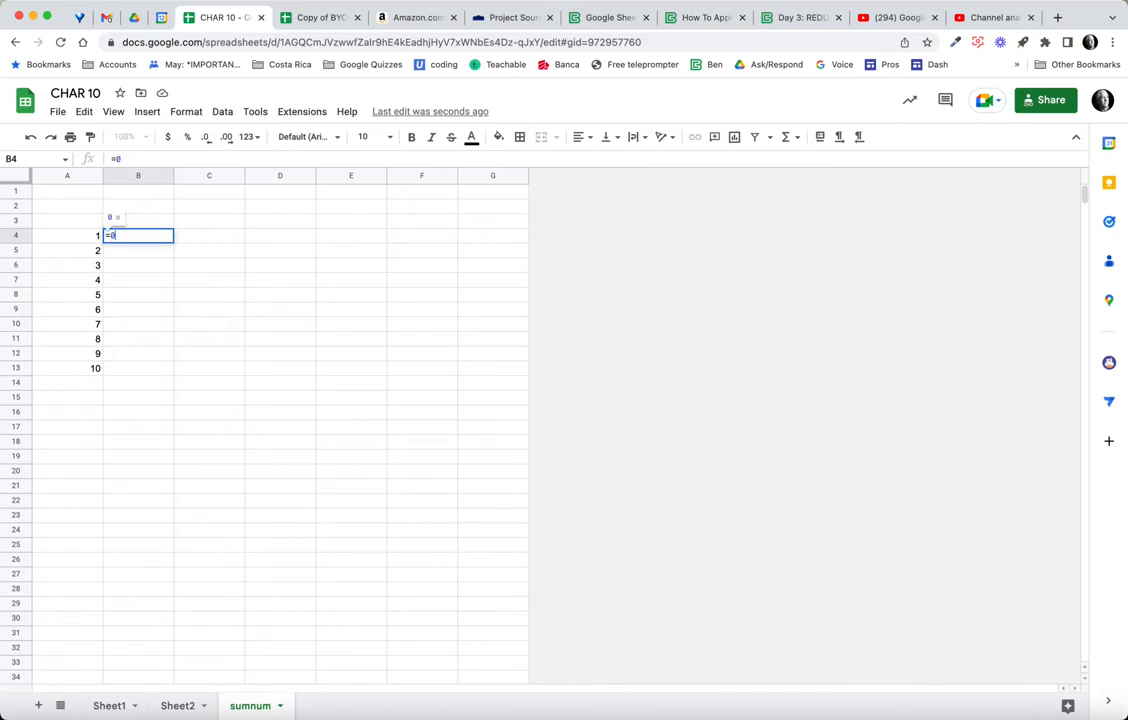
type("+")
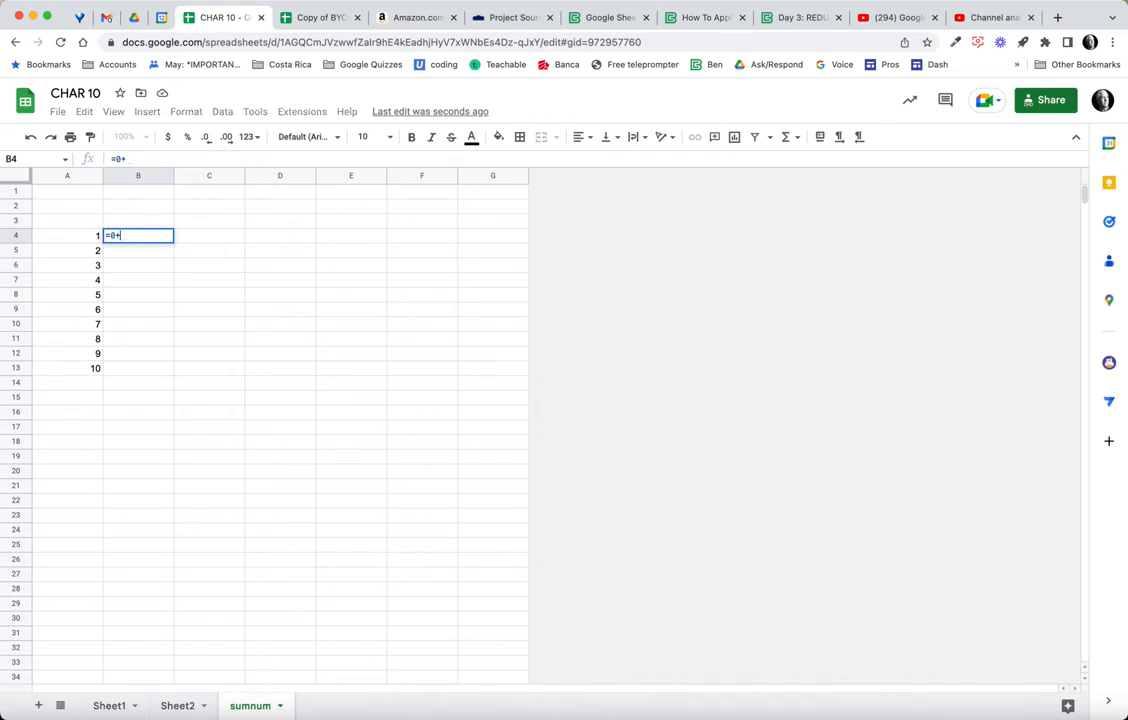
key("Left")
key("Return")
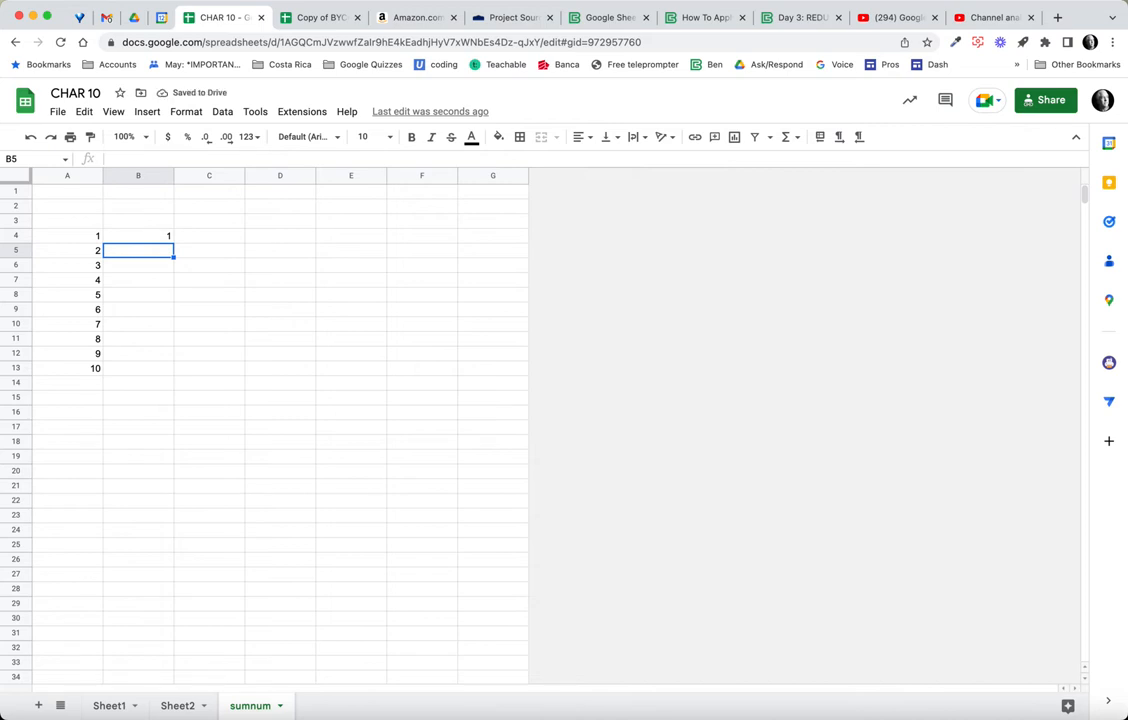
- Enter =B4+A5 in cell B5 and fill the running-total formula down to B13
type("=")
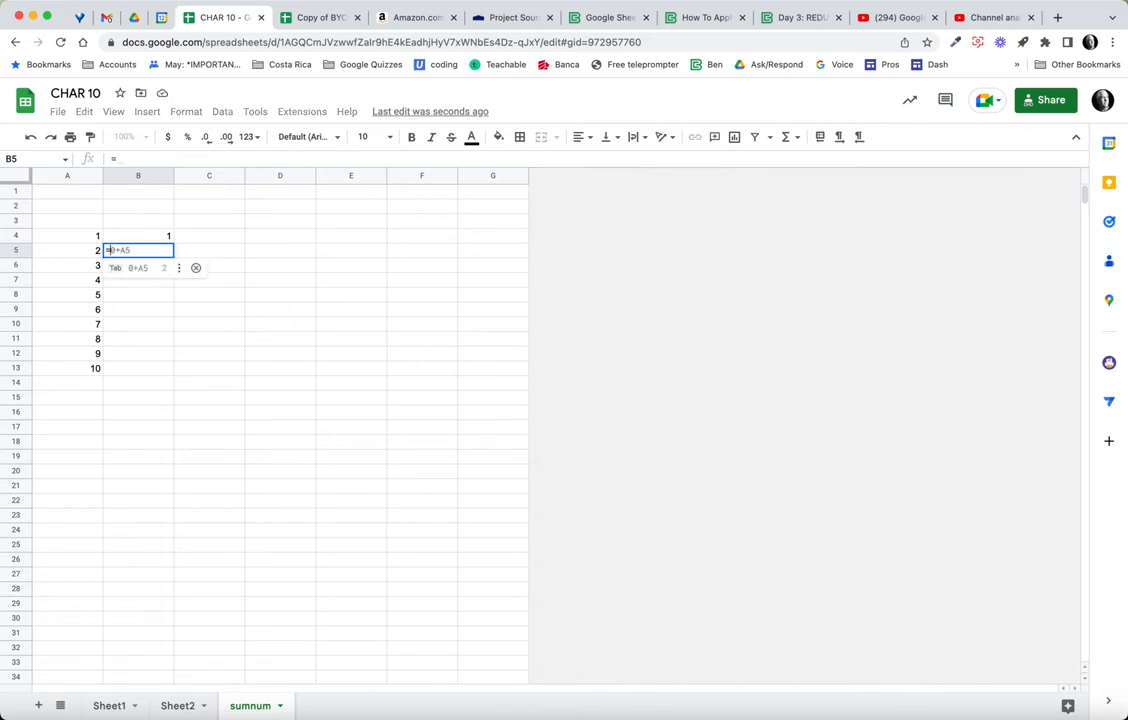
key("Up")
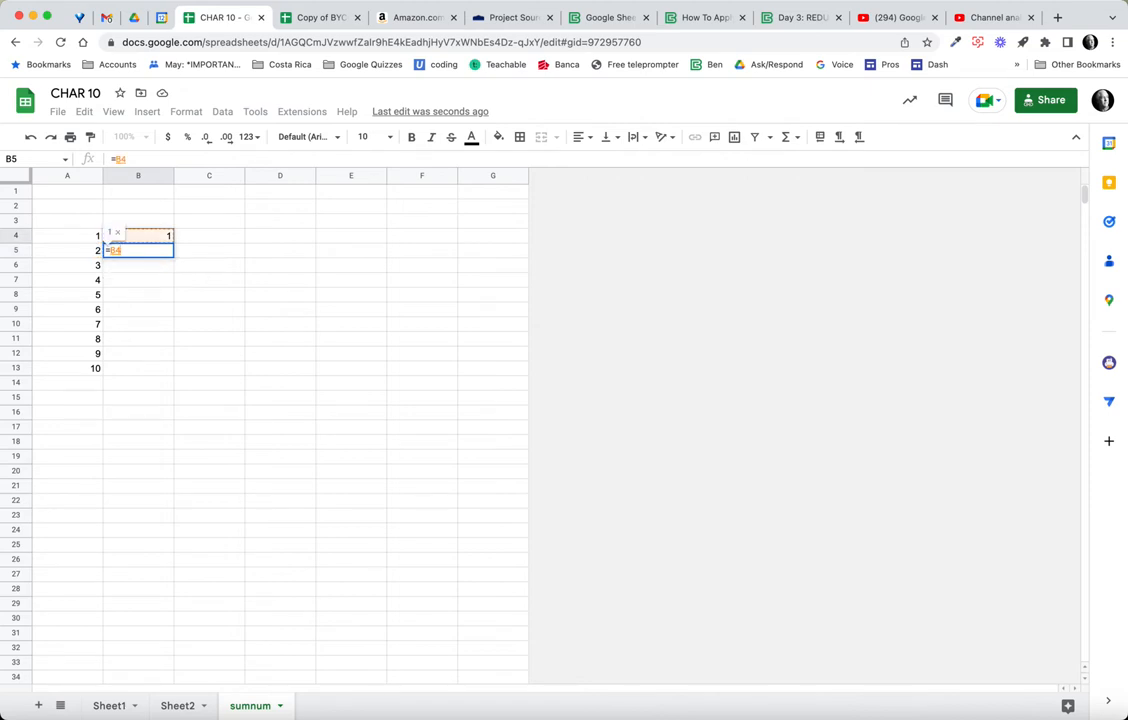
type("+")
left_click(101, 248)
key("Return")
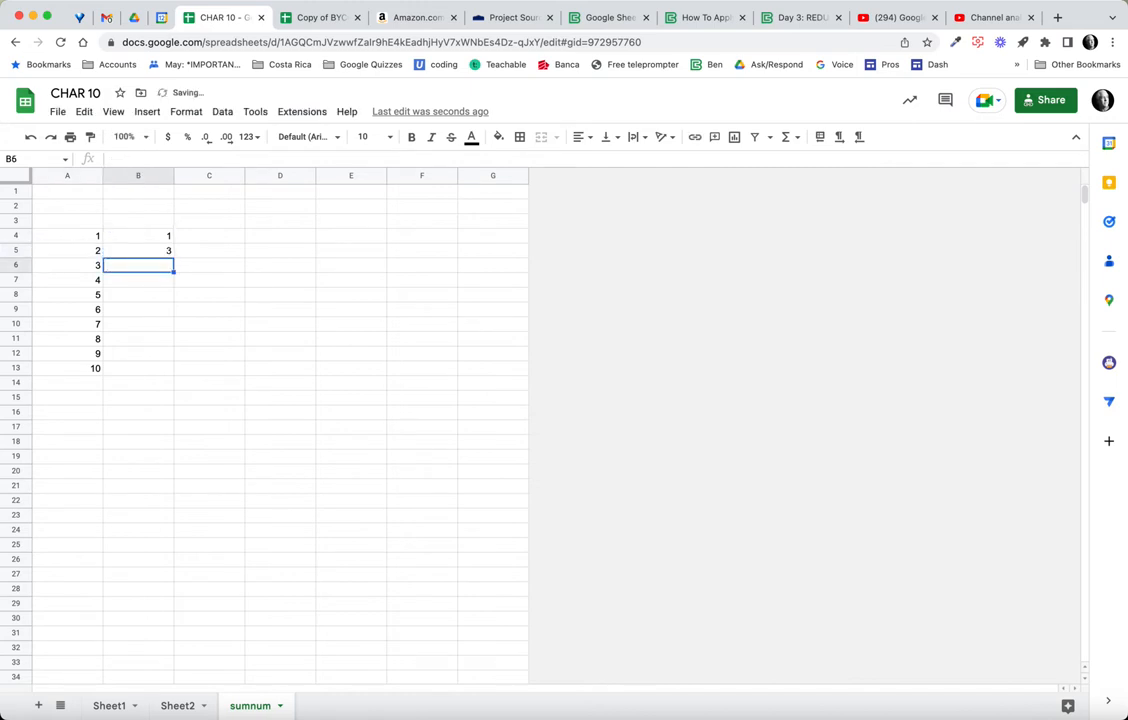
left_click(138, 251)
left_click_drag(173, 257, 168, 371)
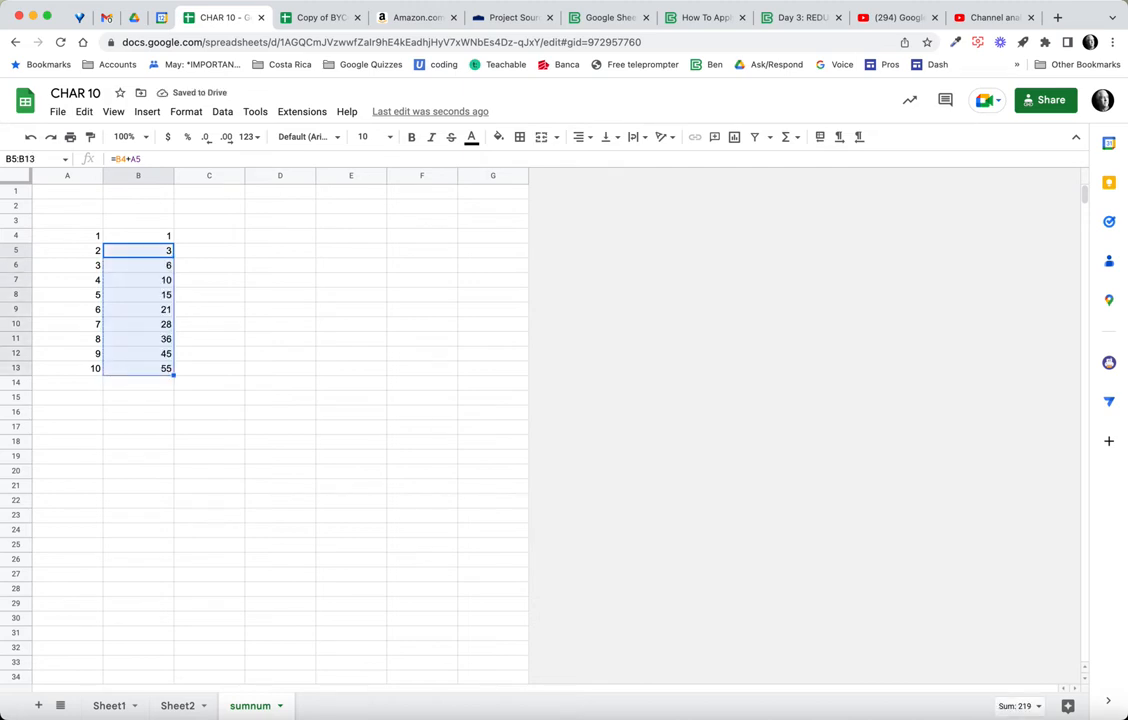
- Examine the numbers in A4:A13 and the first and last running-total formulas in column B
left_click_drag(72, 236, 75, 368)
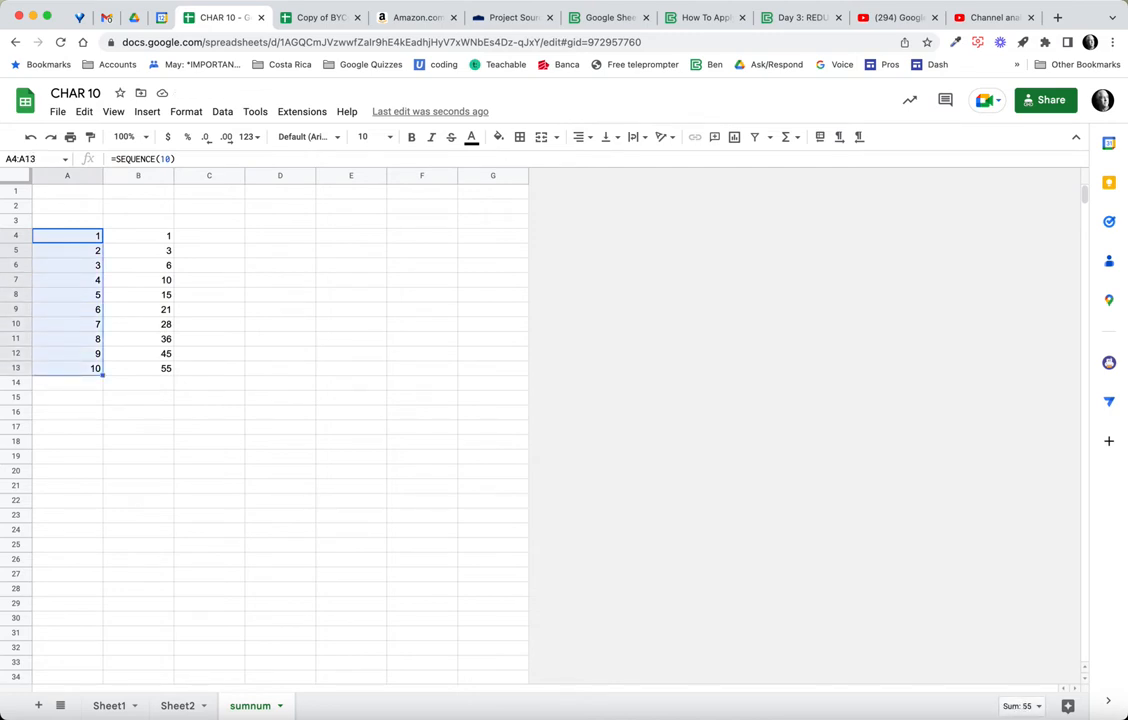
left_click(138, 236)
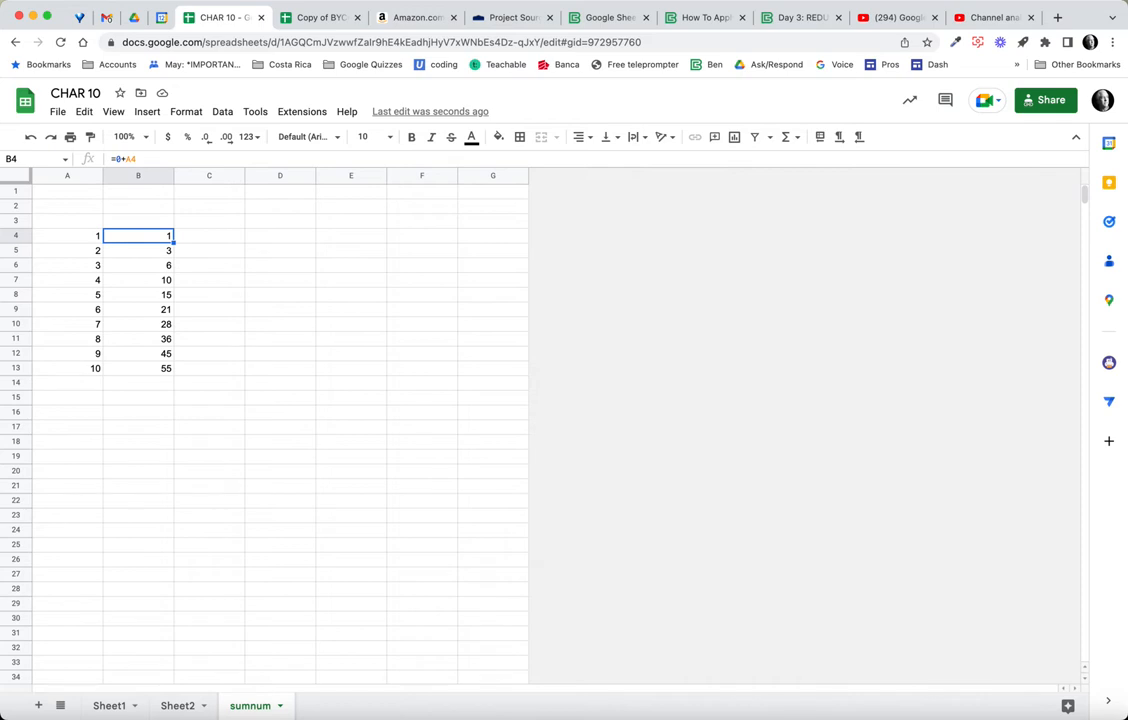
key("super+Down")
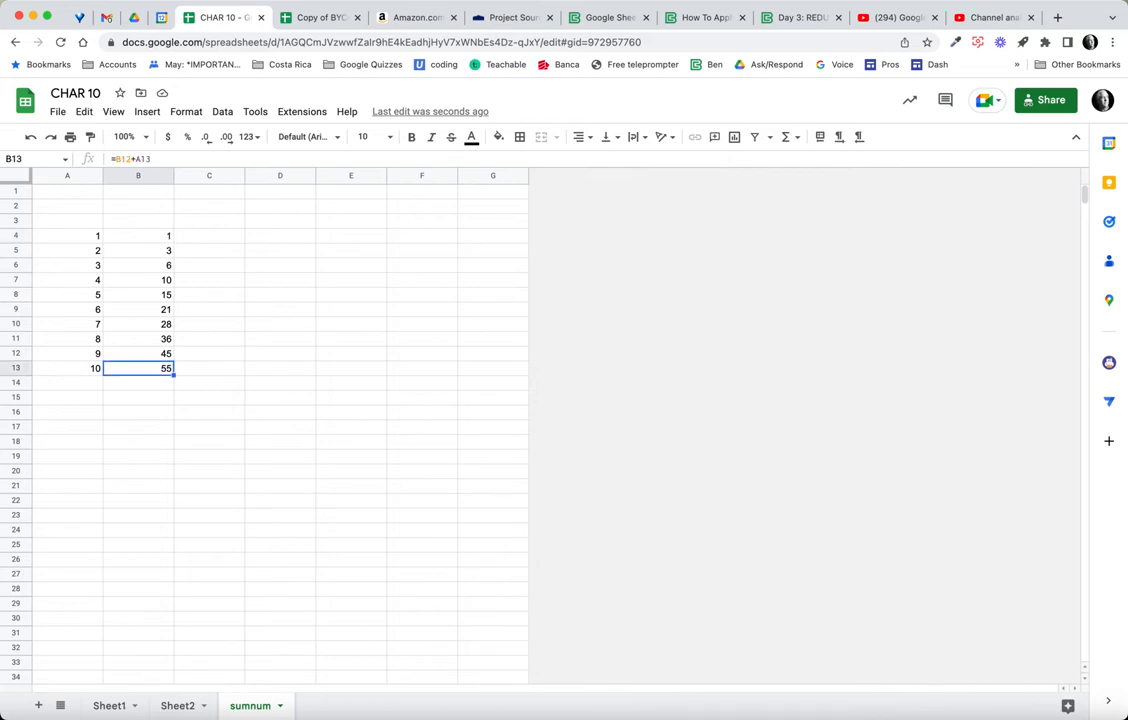
- Begin a REDUCE formula in cell C4 with initial value 0 and the open-ended range A4:A
left_click(209, 236)
type("=red")
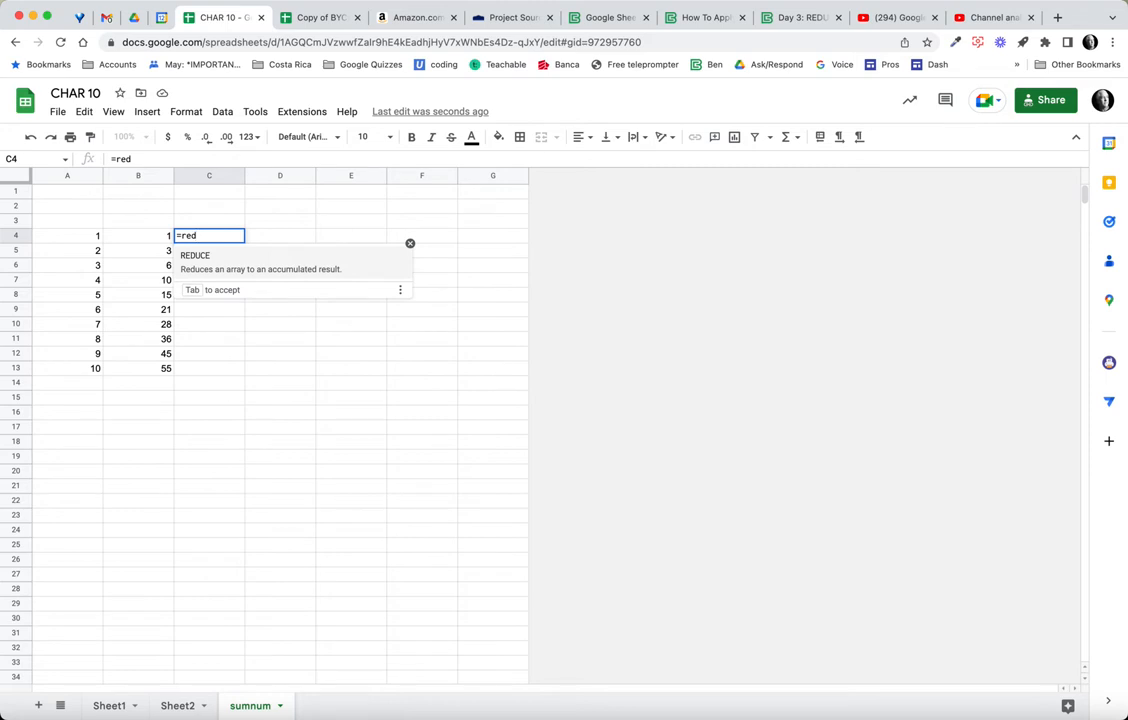
key("Tab")
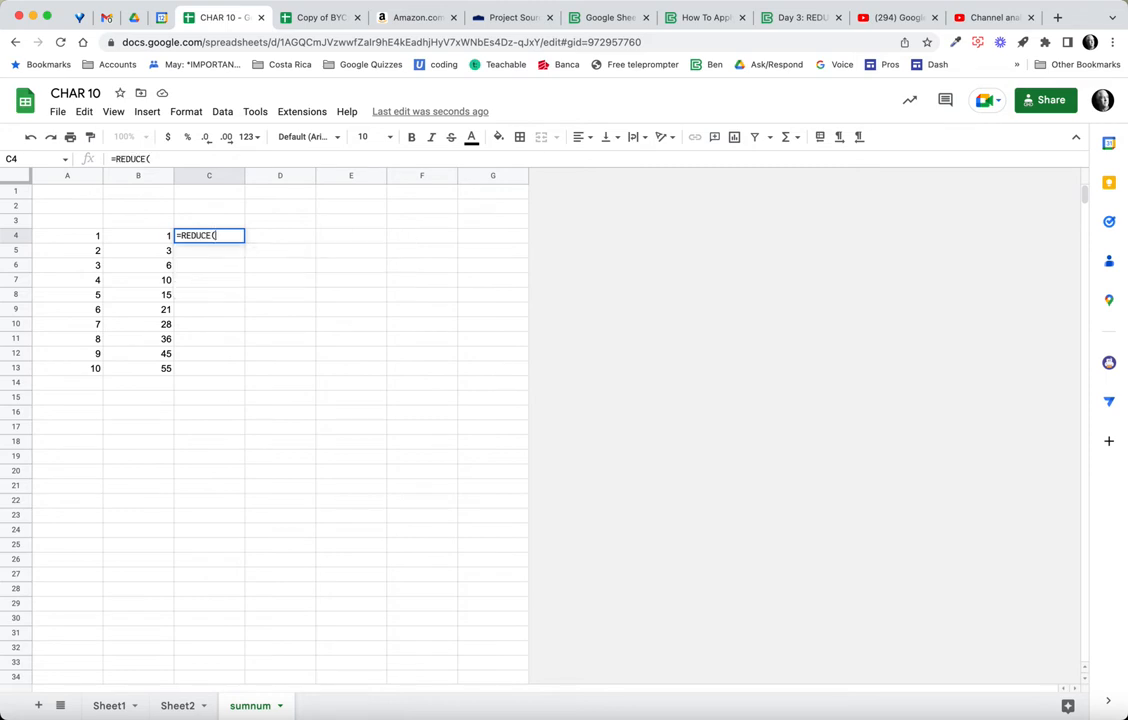
left_click(170, 235)
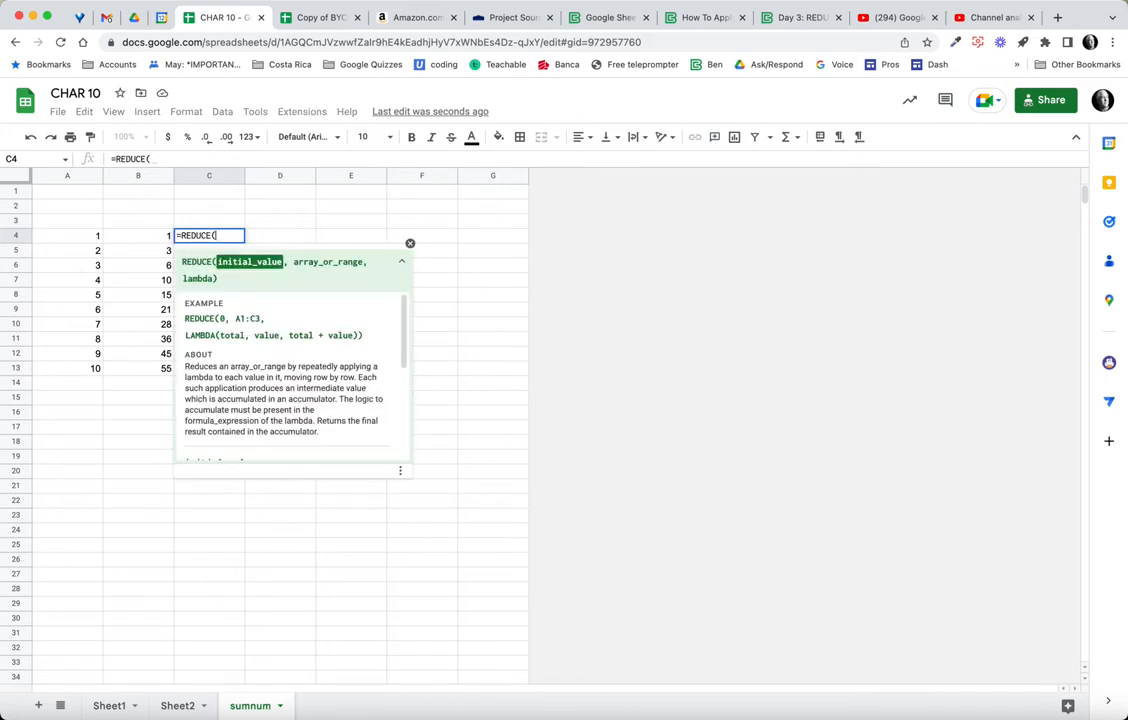
type("0,")
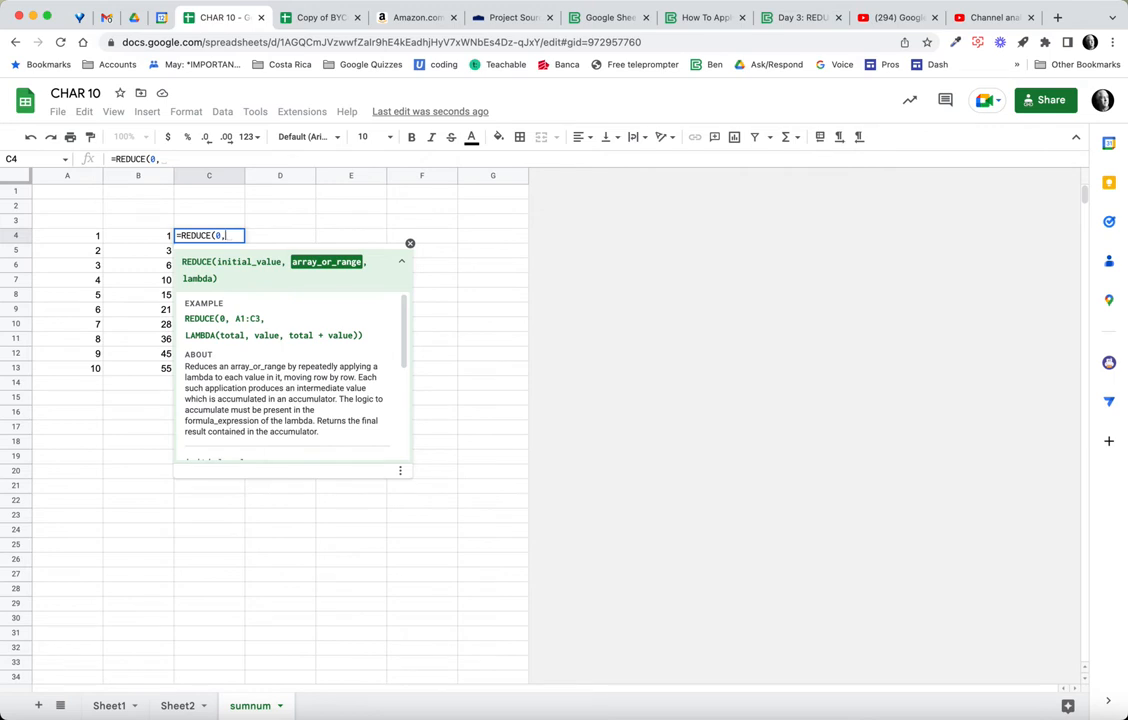
left_click(67, 235)
left_click_drag(67, 235, 67, 368)
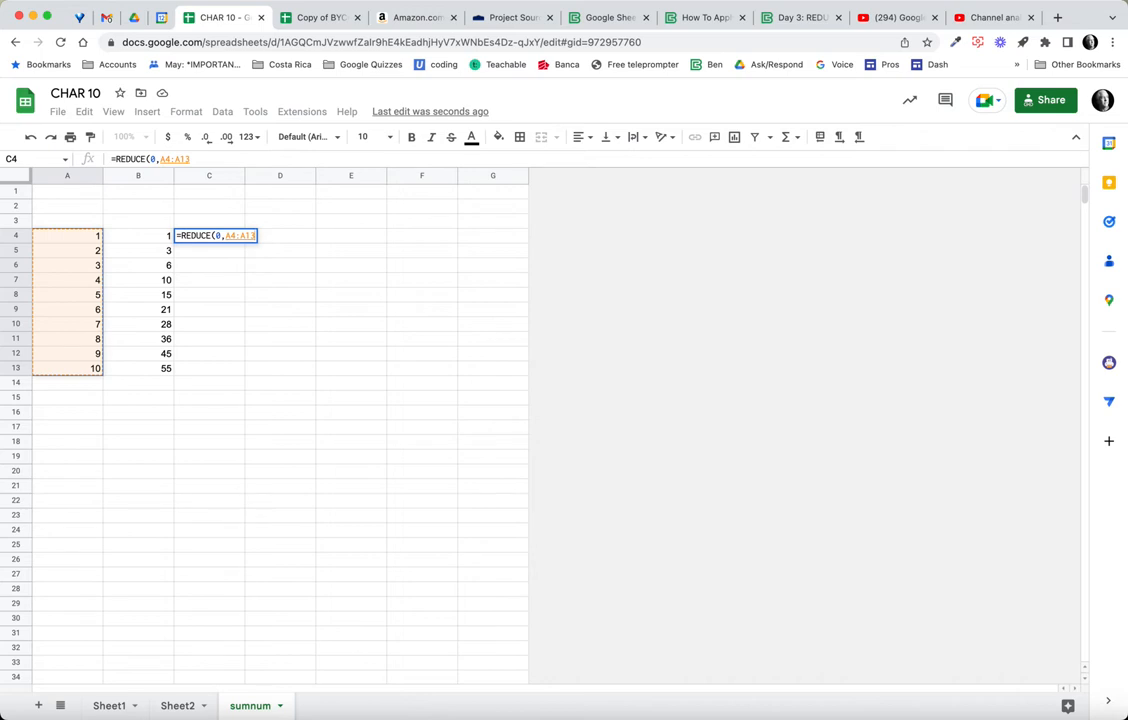
key("BackSpace")
key("BackSpace")
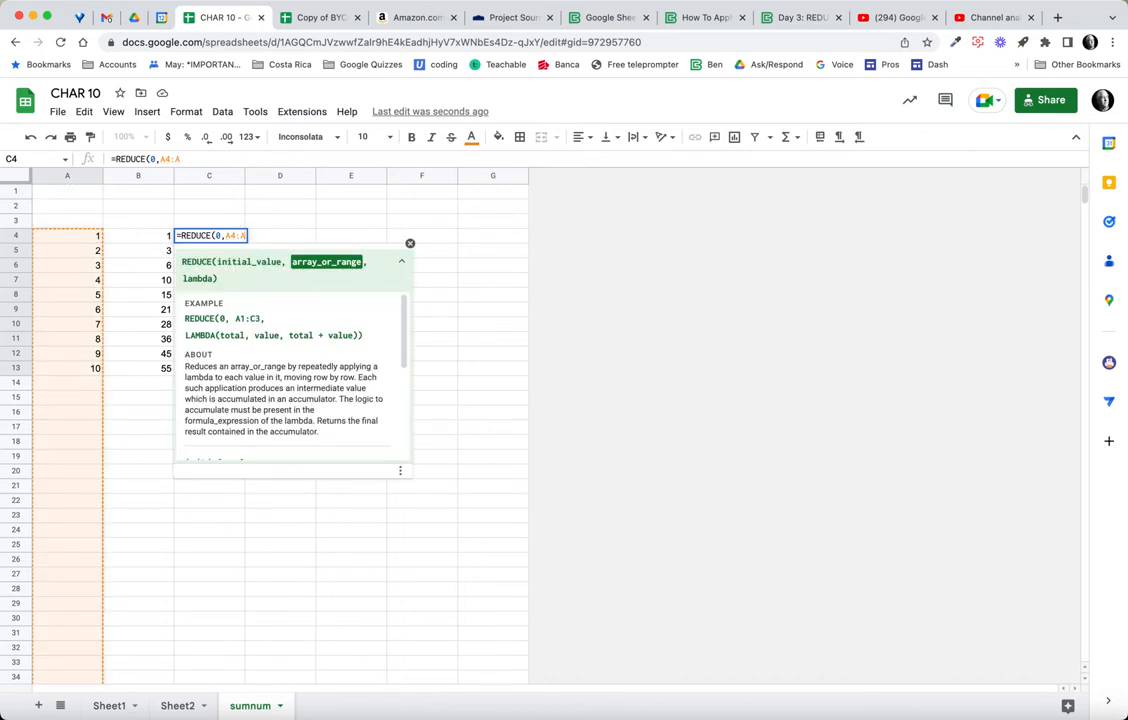
type(",")
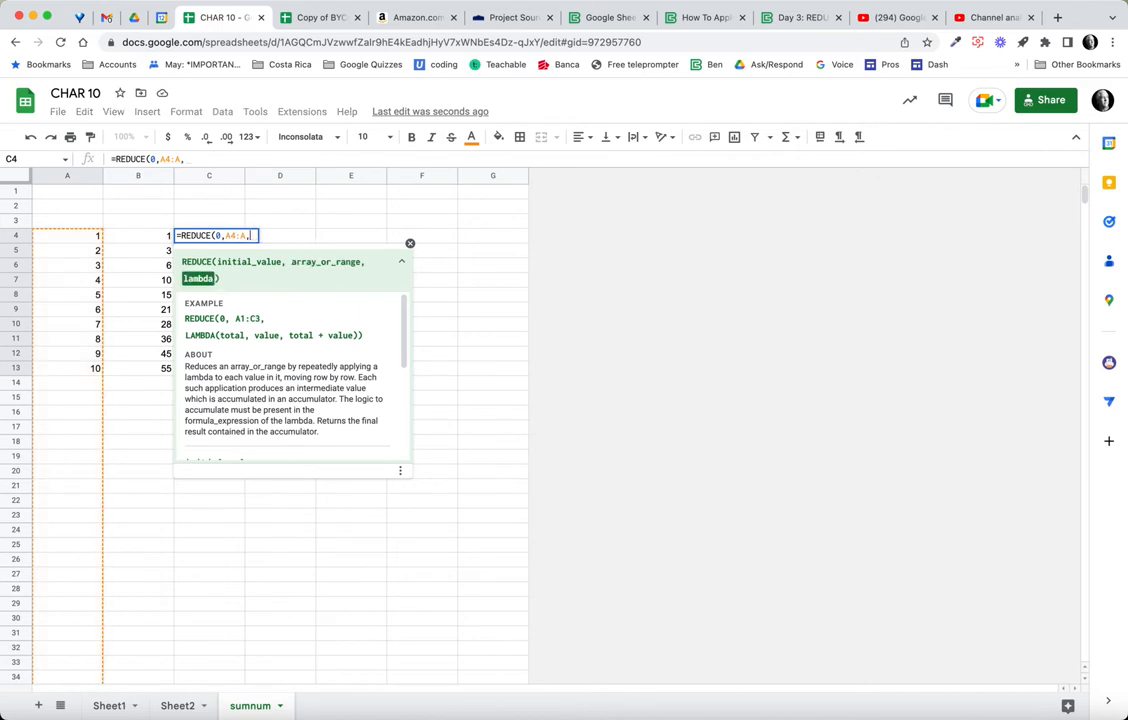
- Try to add lambda as the third argument of the REDUCE formula in C4
type("lamd")
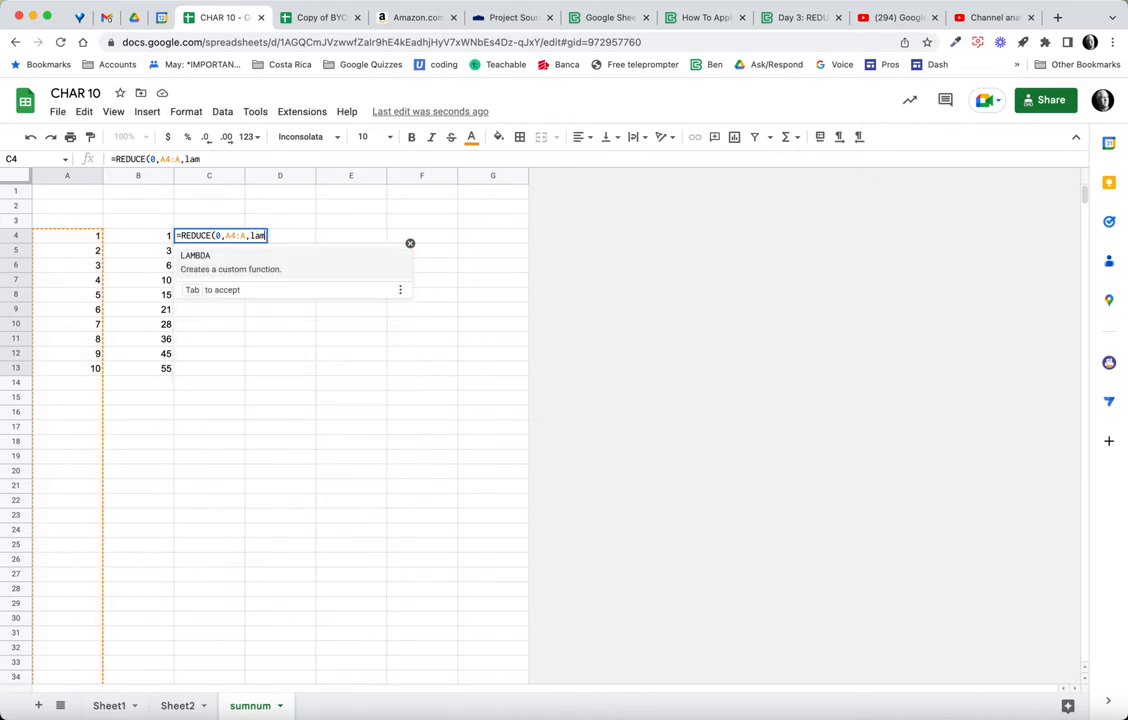
key("Tab")
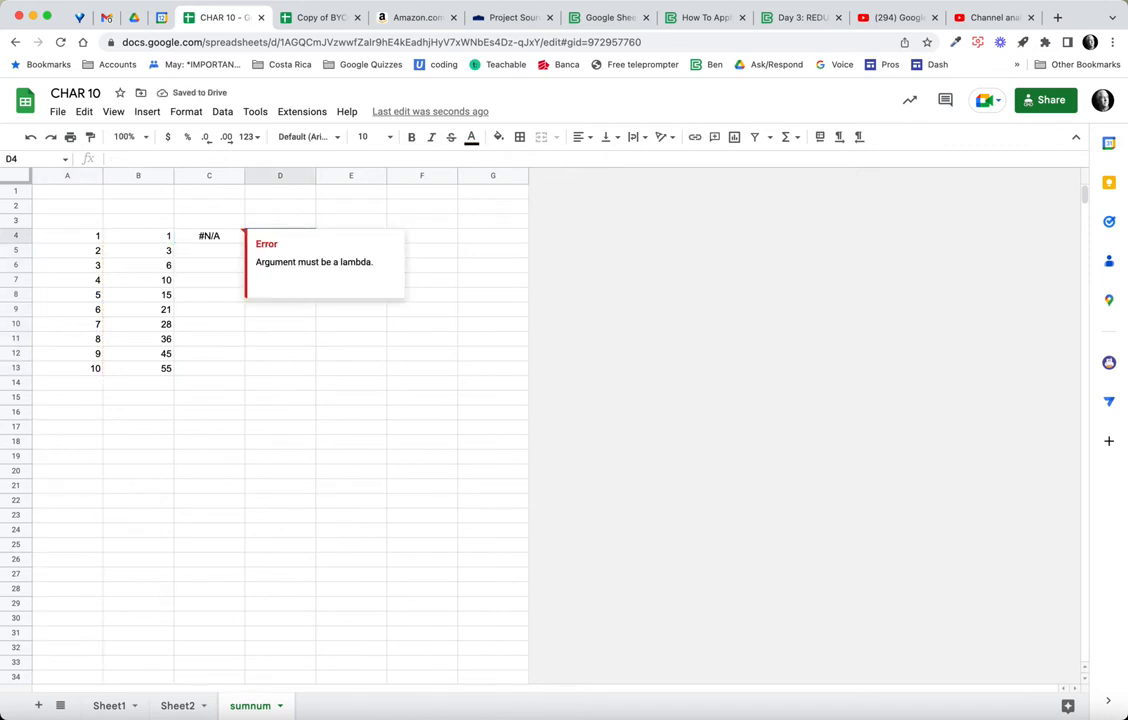
left_click(209, 236)
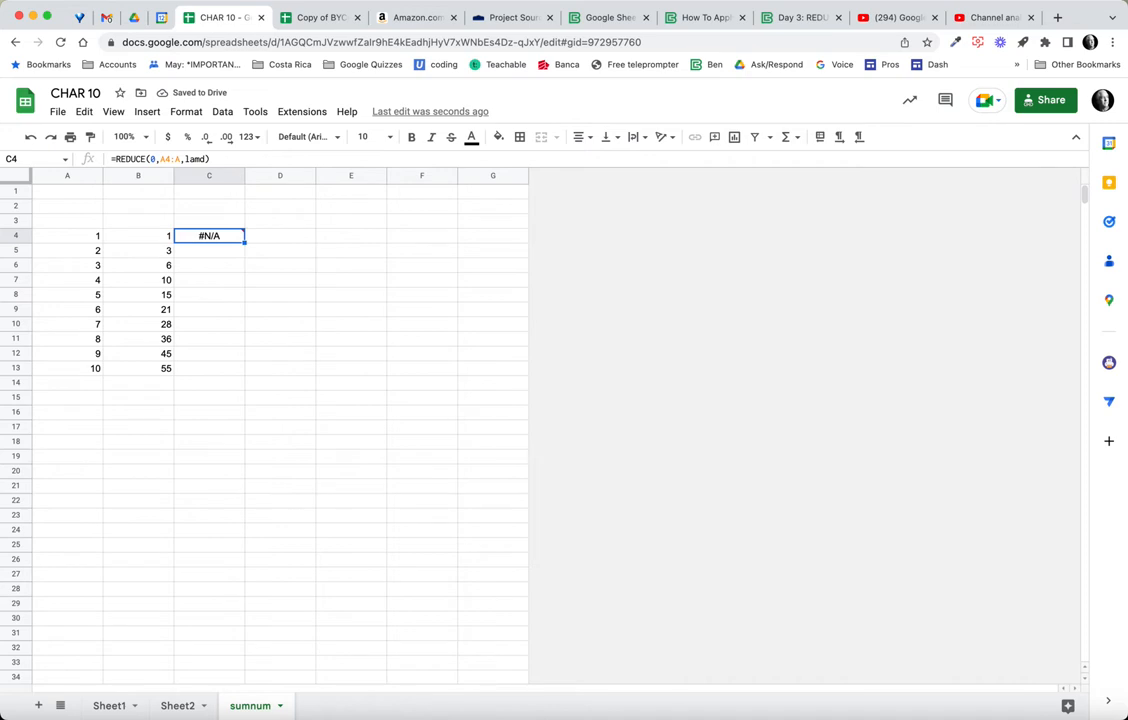
key("Return")
key("BackSpace")
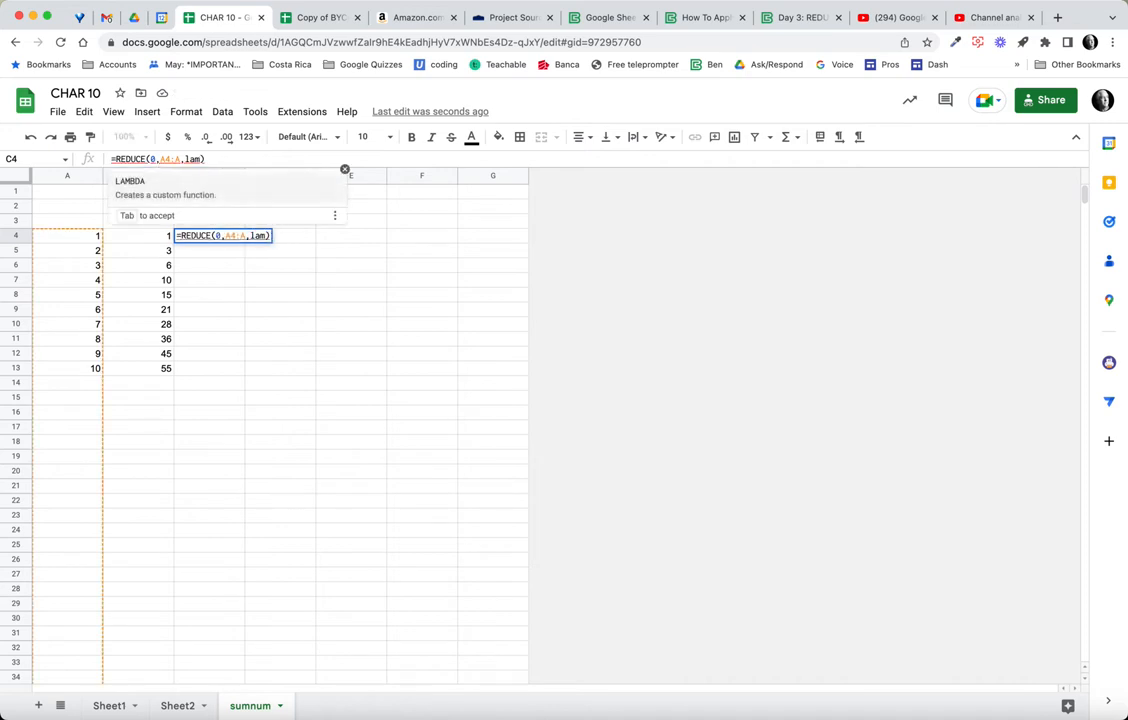
type("b")
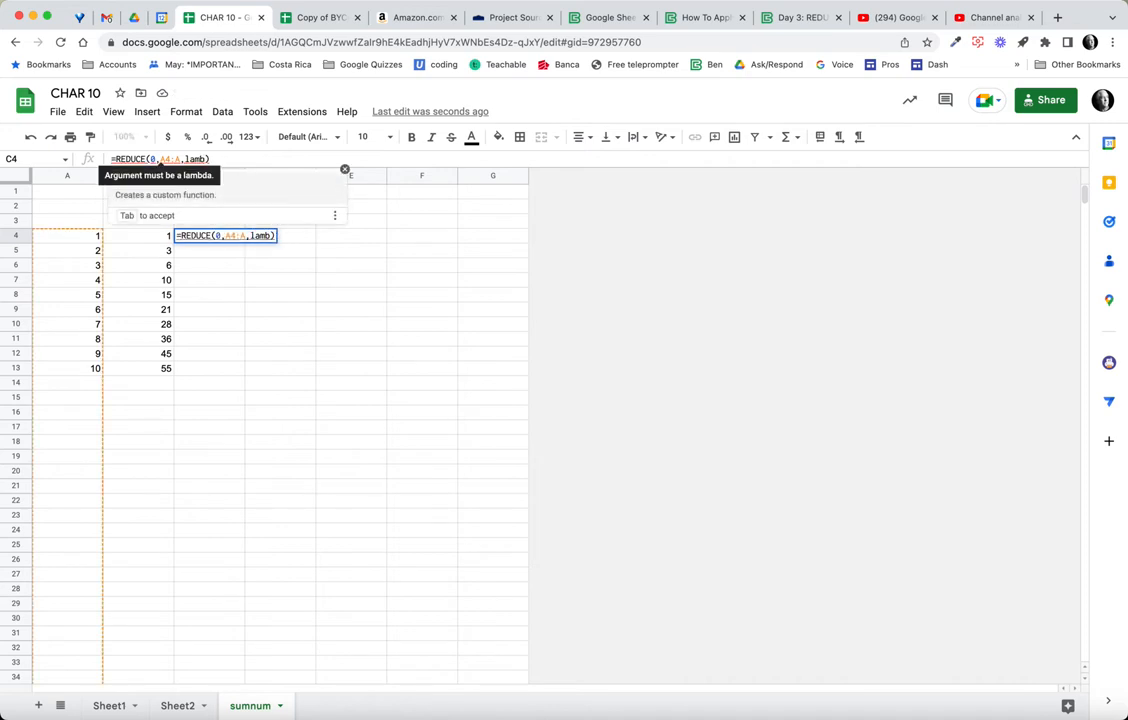
type("da")
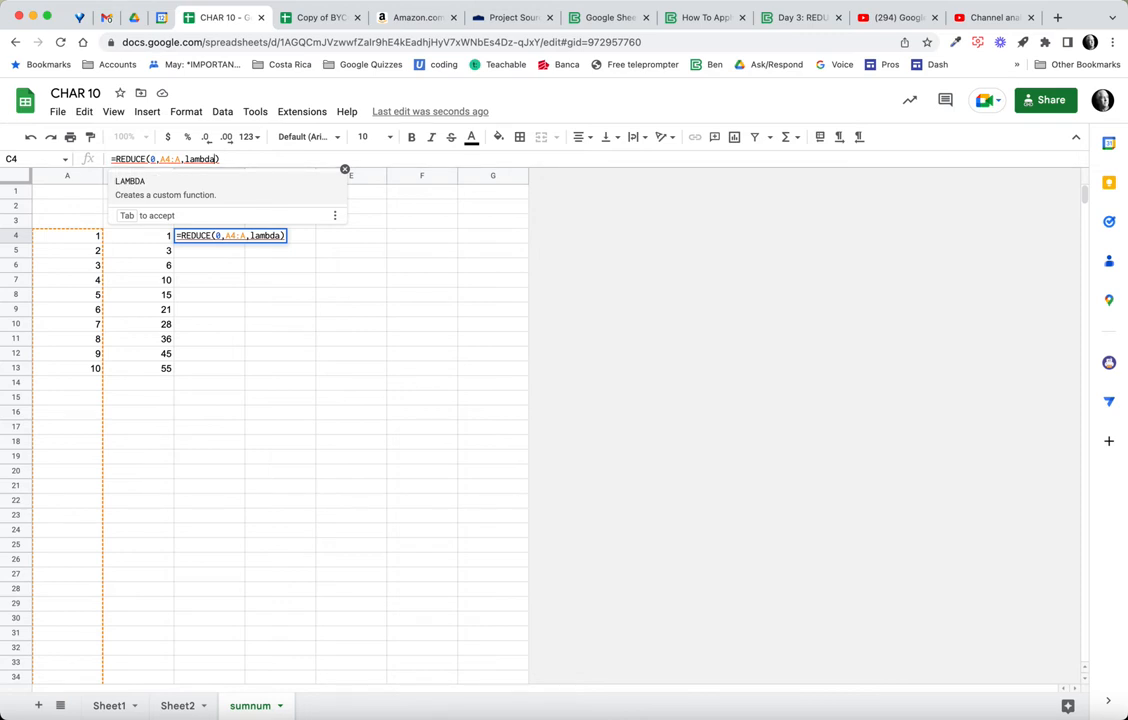
- Correct the third argument of the REDUCE formula in C4 by inserting the suggested LAMBDA function
key("BackSpace")
key("BackSpace")
key("BackSpace")
key("BackSpace")
key("BackSpace")
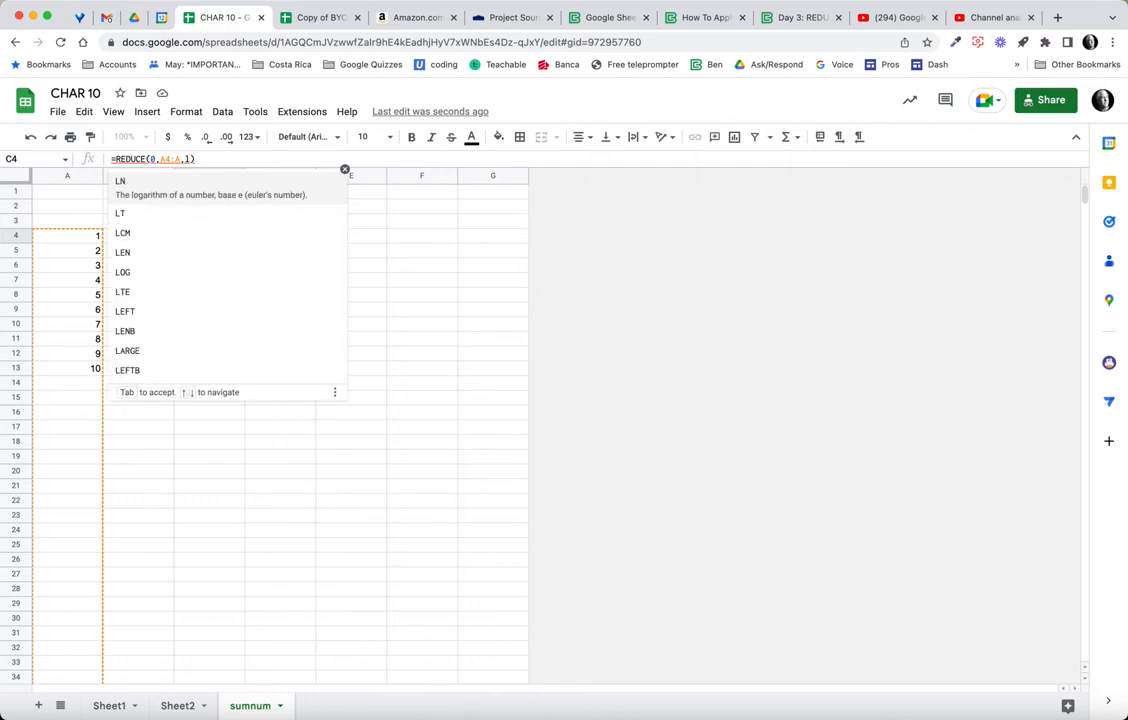
type("am")
left_click(280, 250)
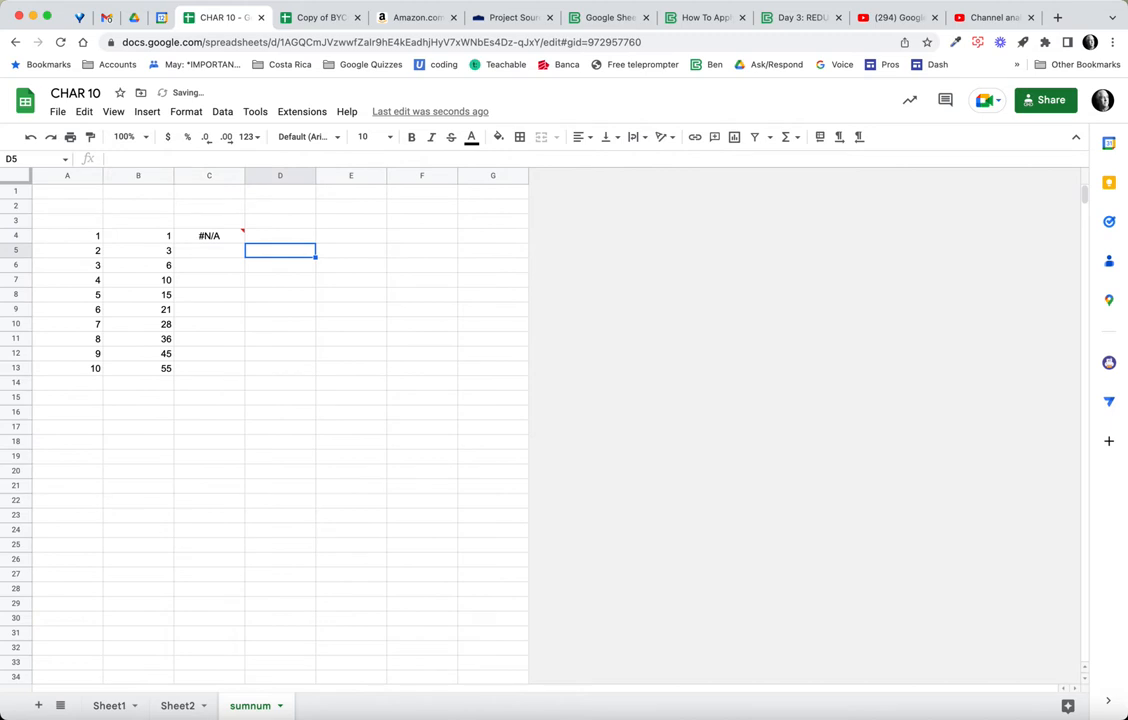
left_click(209, 236)
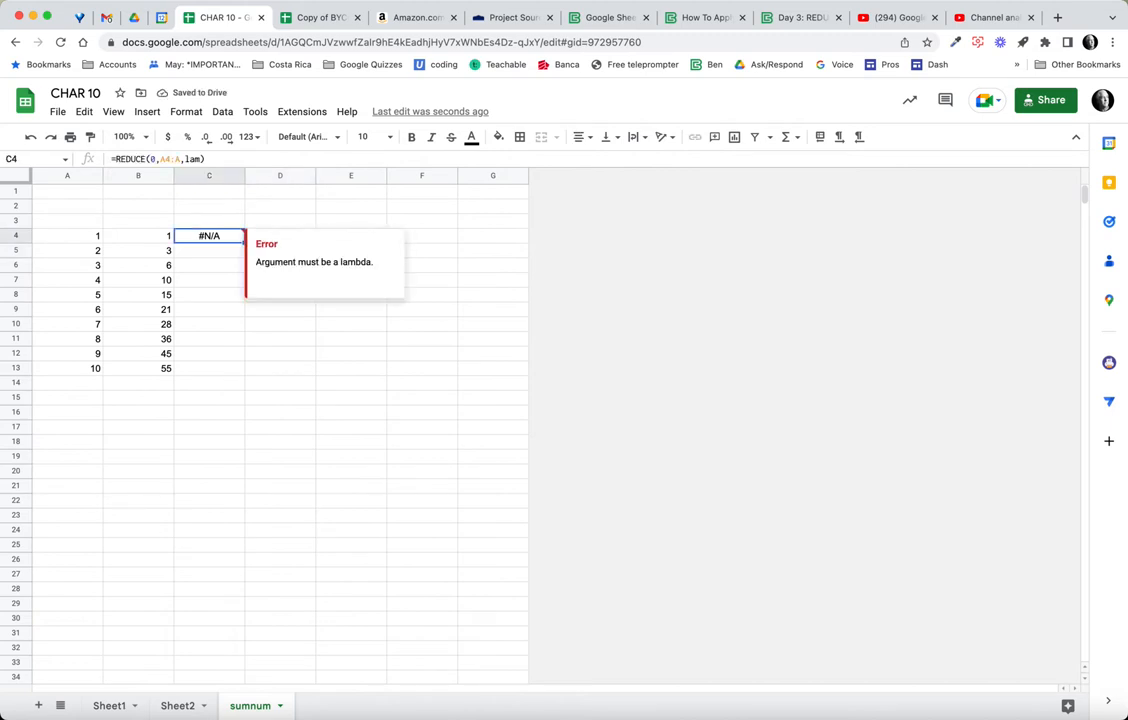
left_click(201, 159)
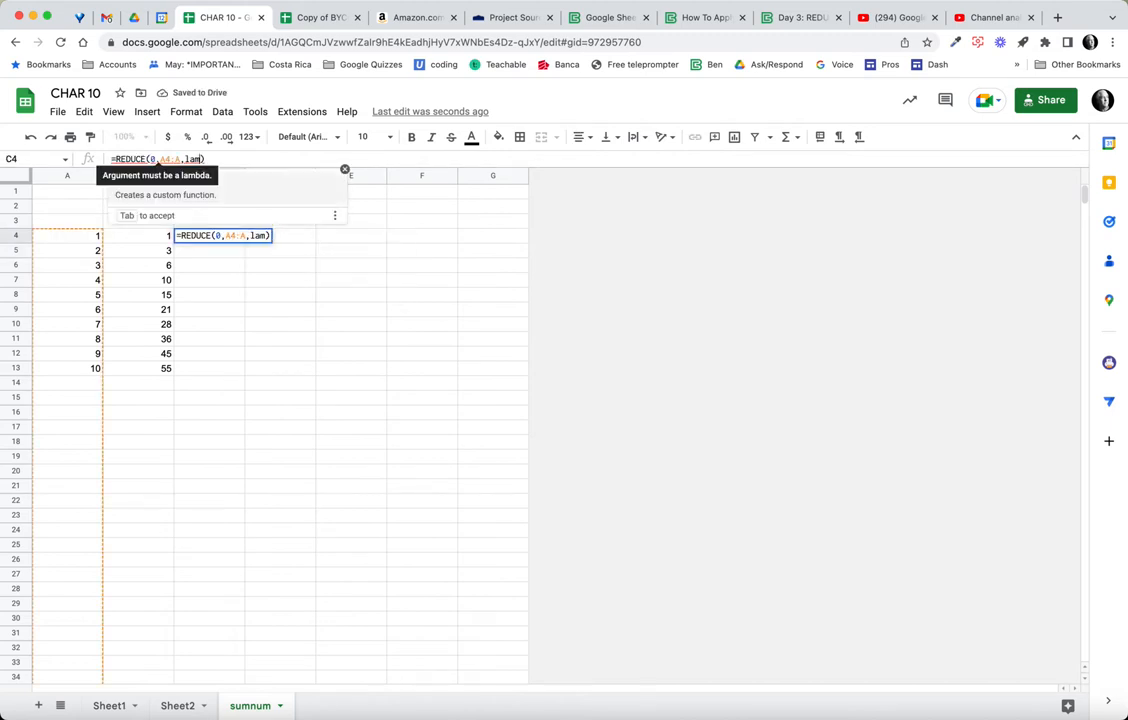
key("Tab")
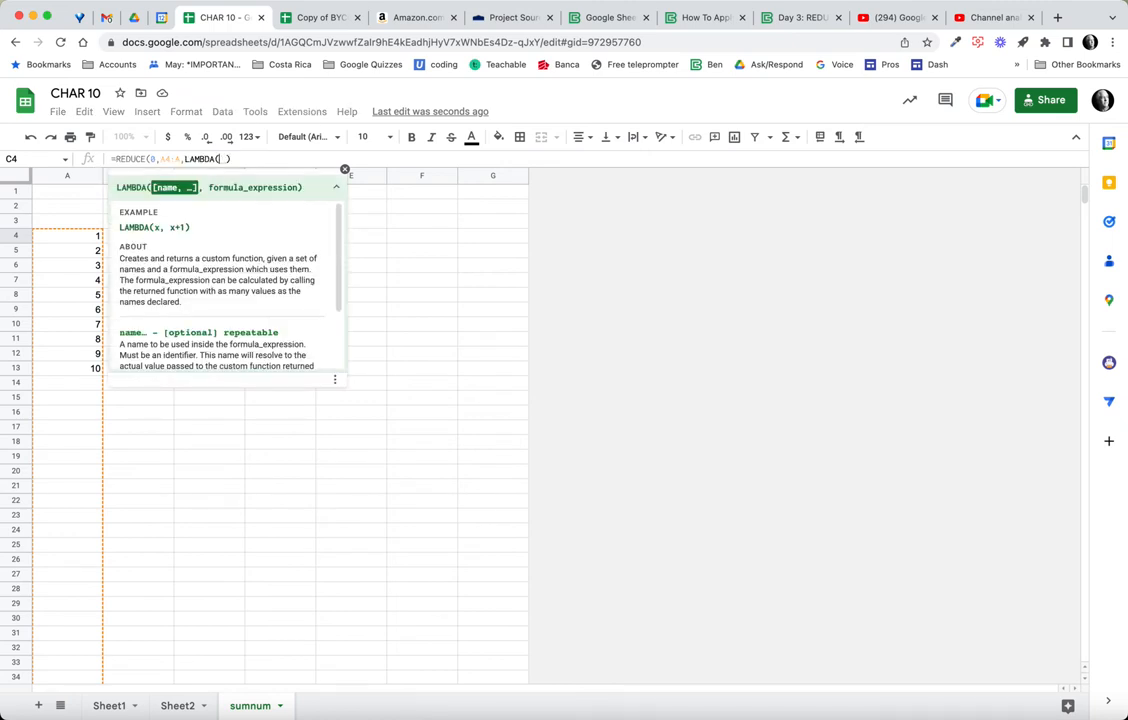
- Review the REDUCE help text and complete the formula in C4 as =REDUCE(0,A4:A,LAMBDA(s,n,s+n))
left_click(147, 159)
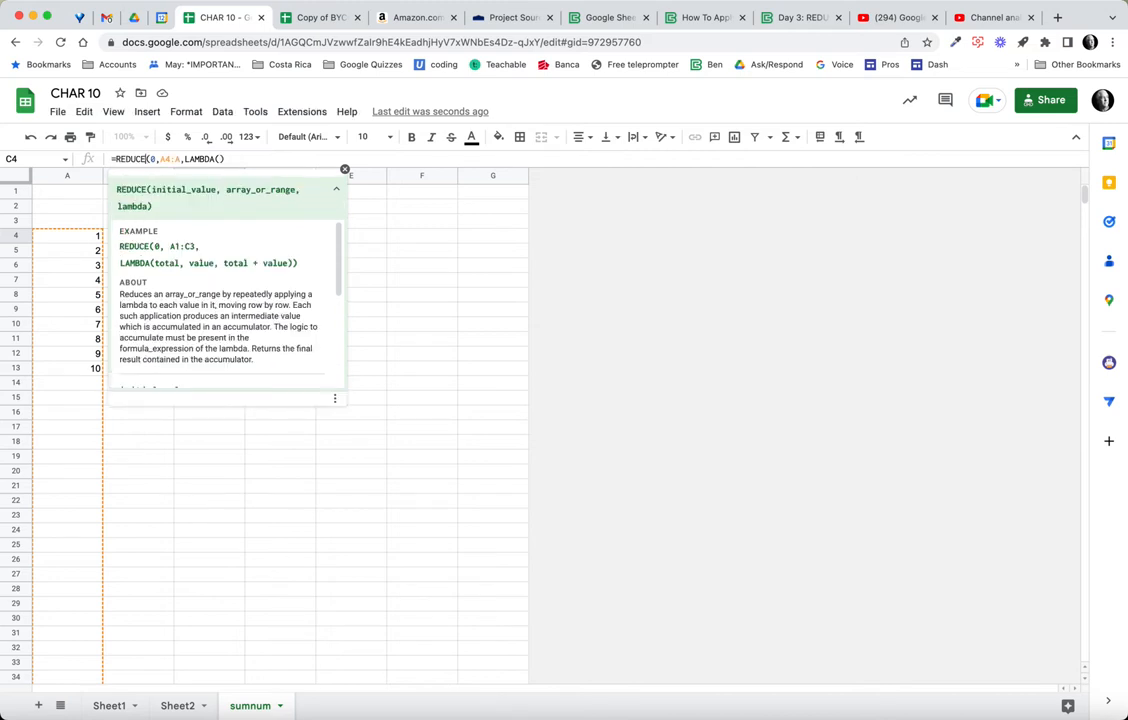
scroll(225, 300, "down", 3)
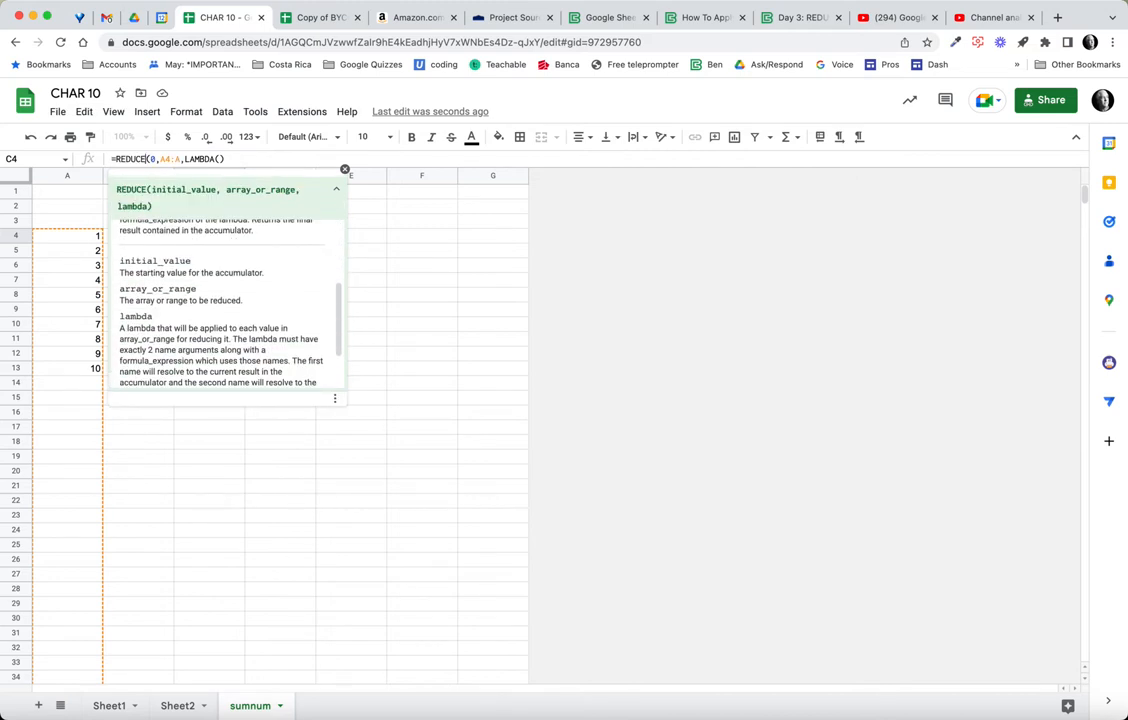
scroll(225, 300, "up", 3)
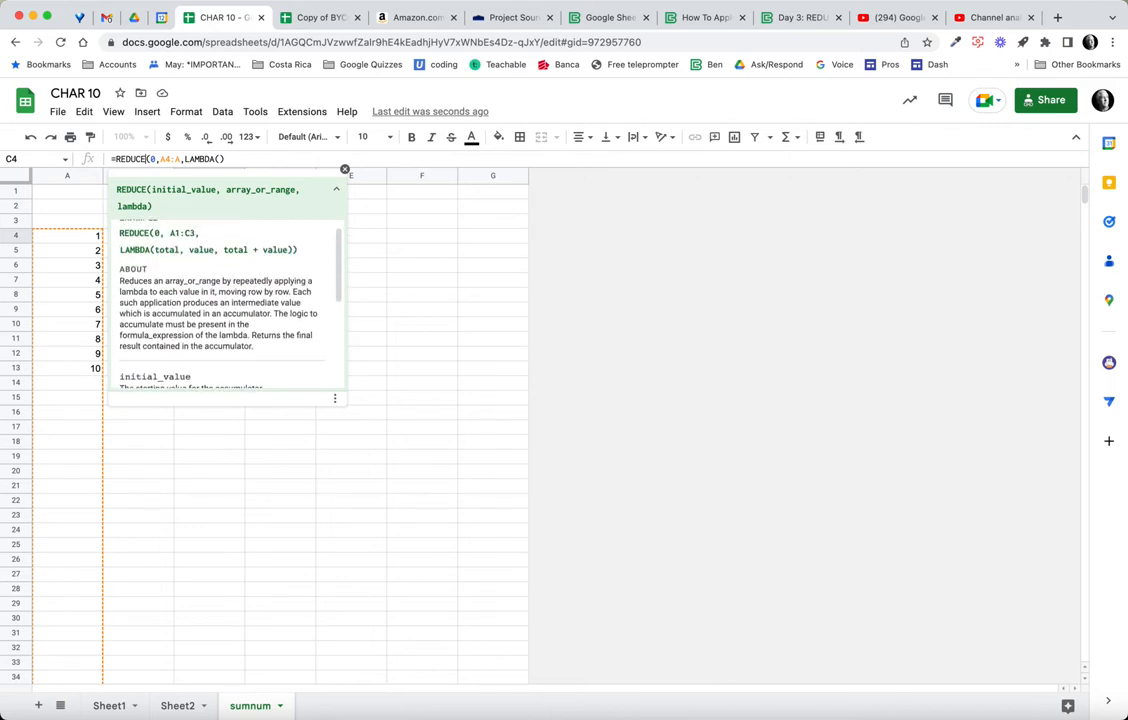
scroll(225, 300, "up", 1)
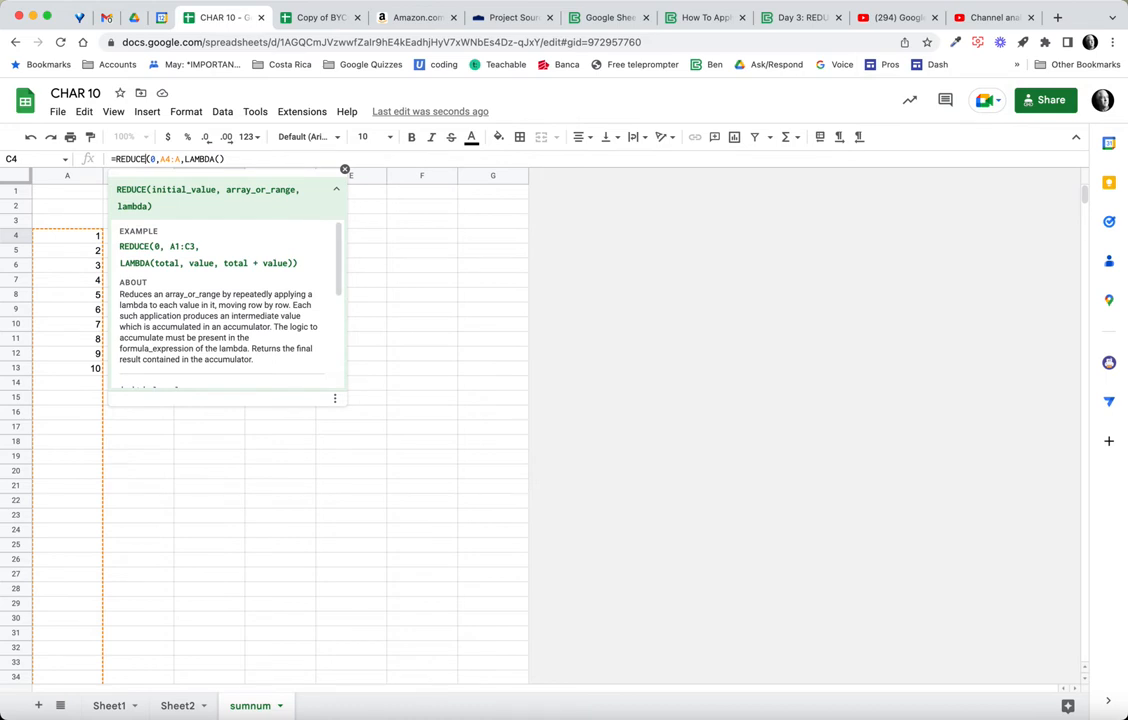
left_click(220, 159)
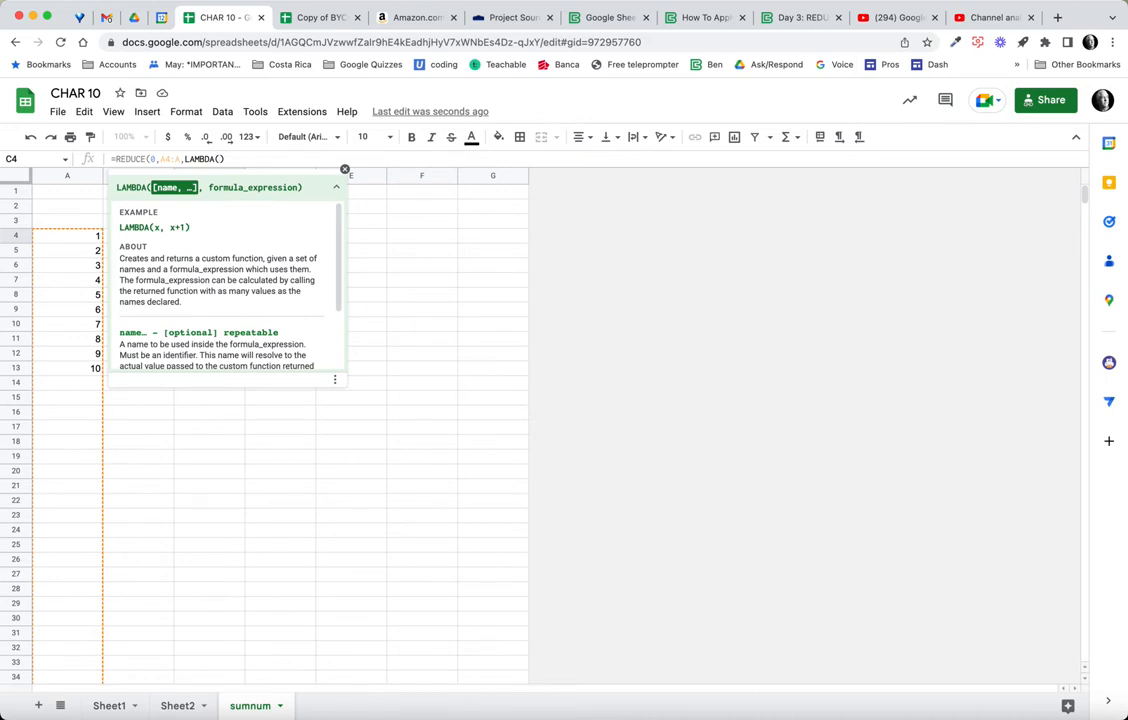
type("s")
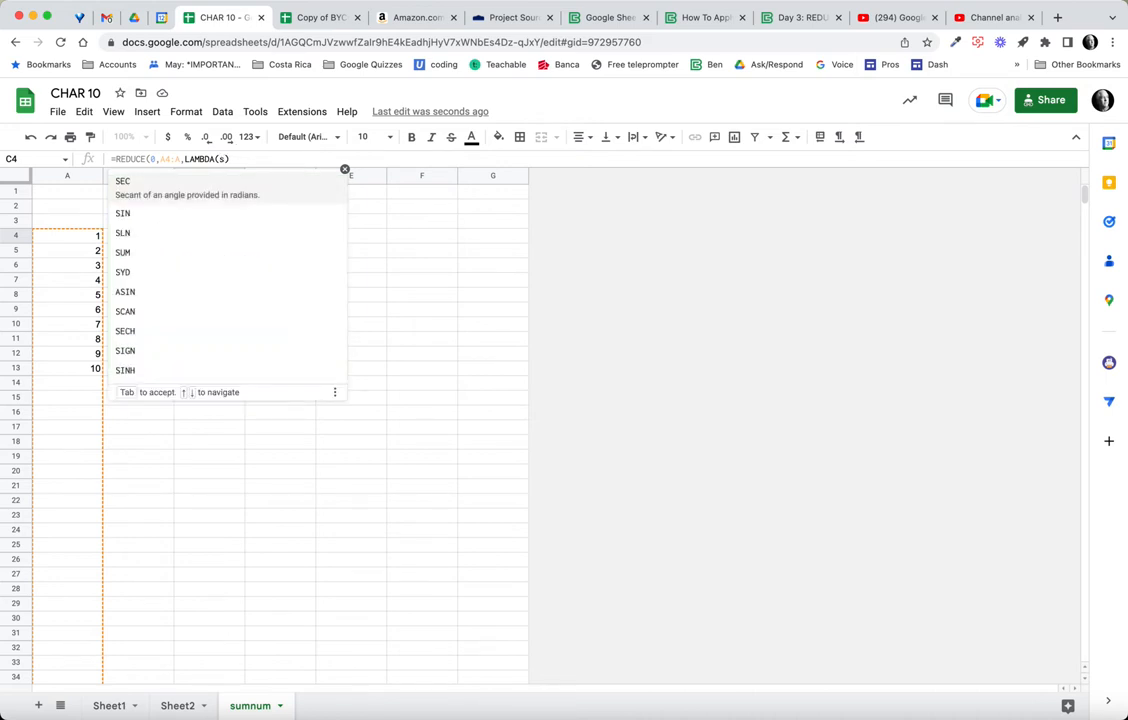
type(",n")
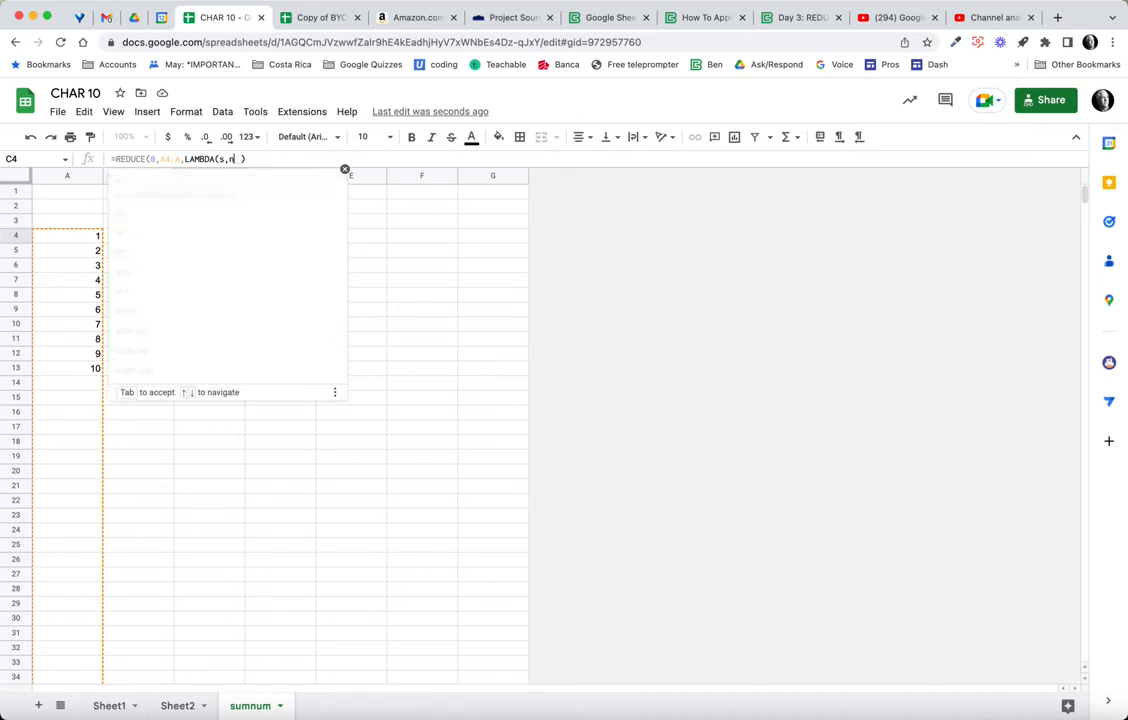
type(", ")
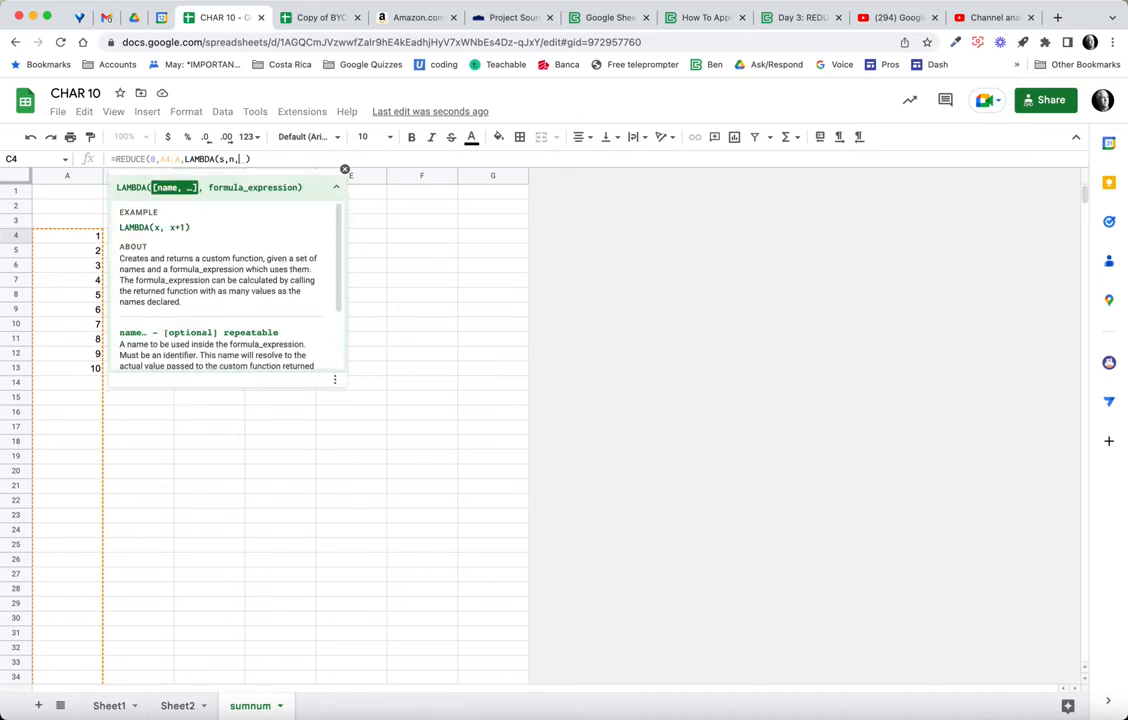
type("s")
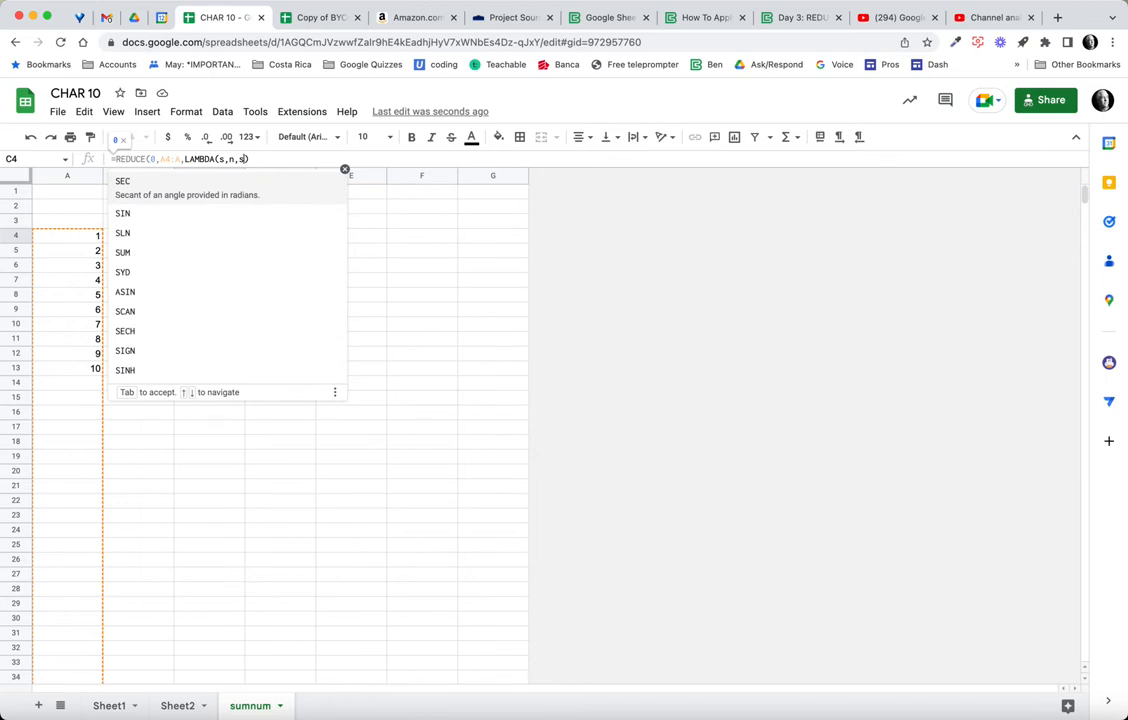
type("+n")
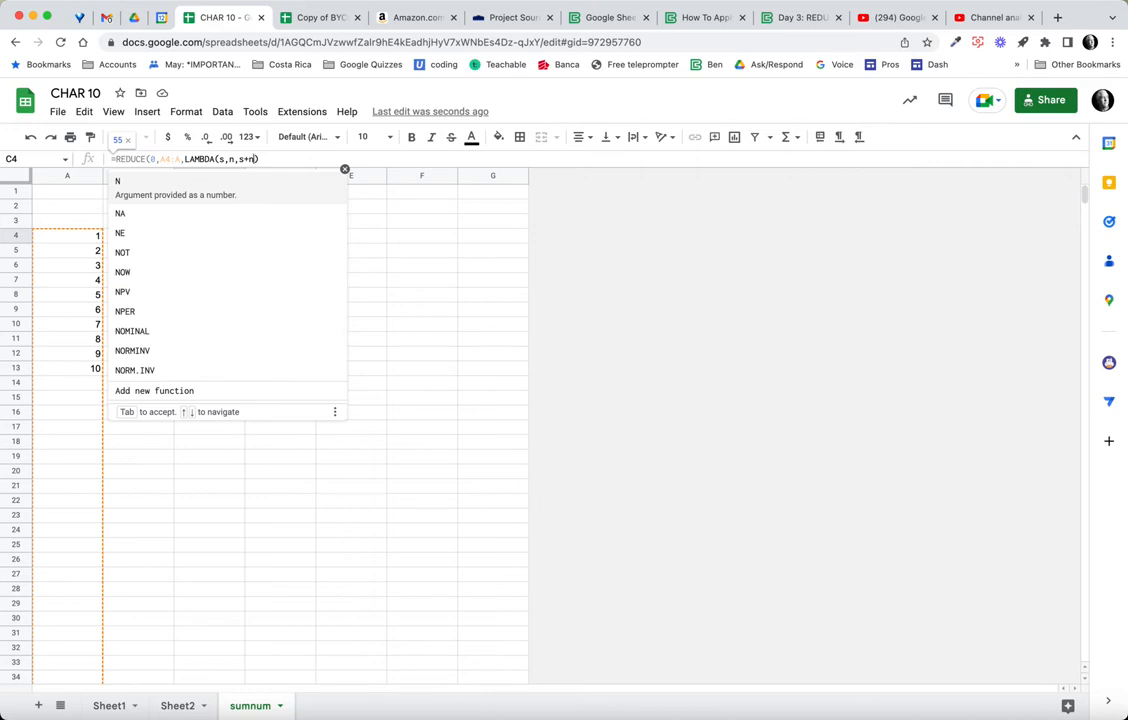
type(")")
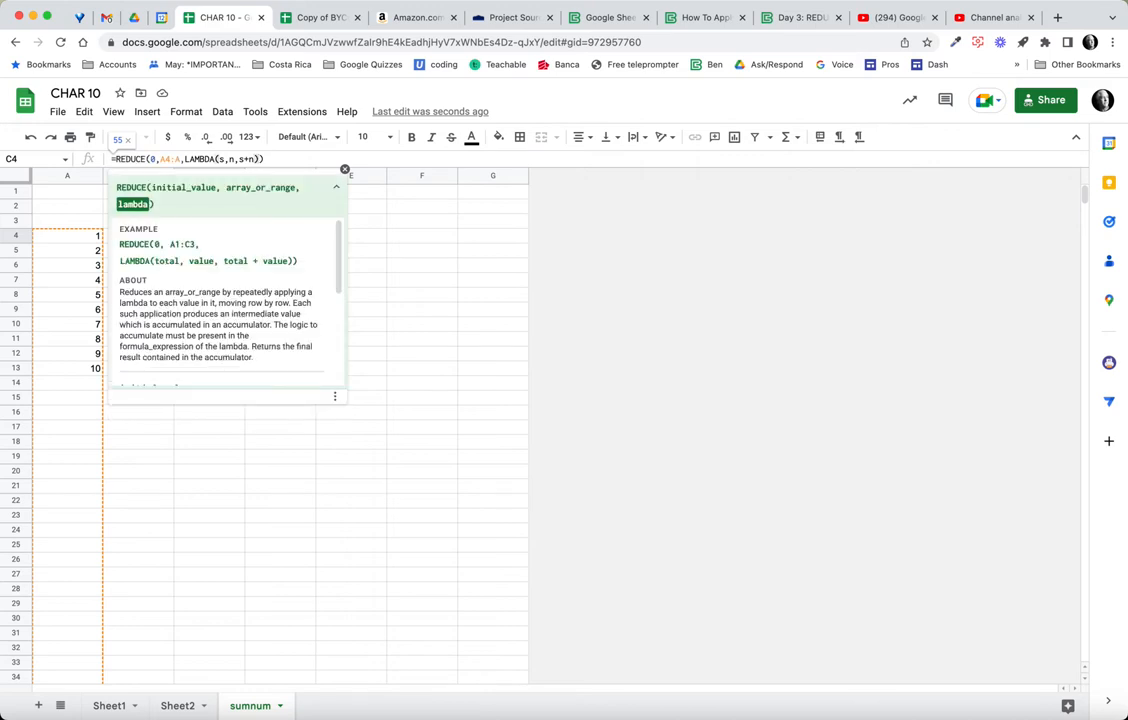
key("Return")
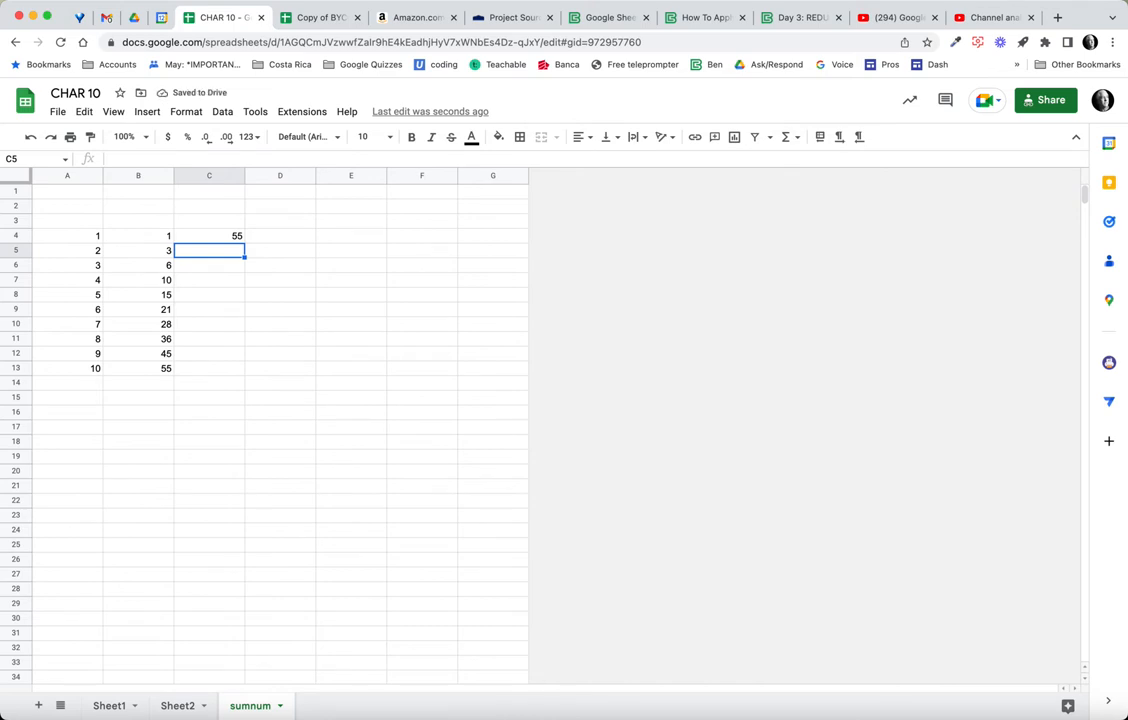
- Compare the REDUCE formula in C4 with the last running-total formula in B13
left_click(24, 717)
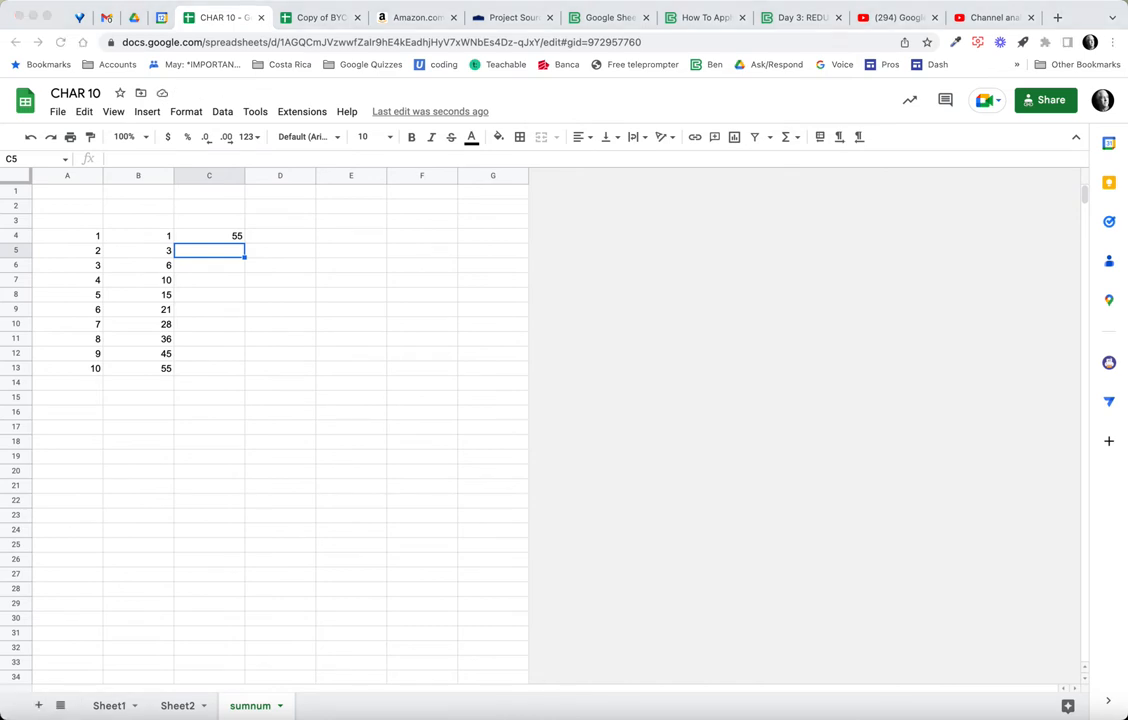
left_click(209, 236)
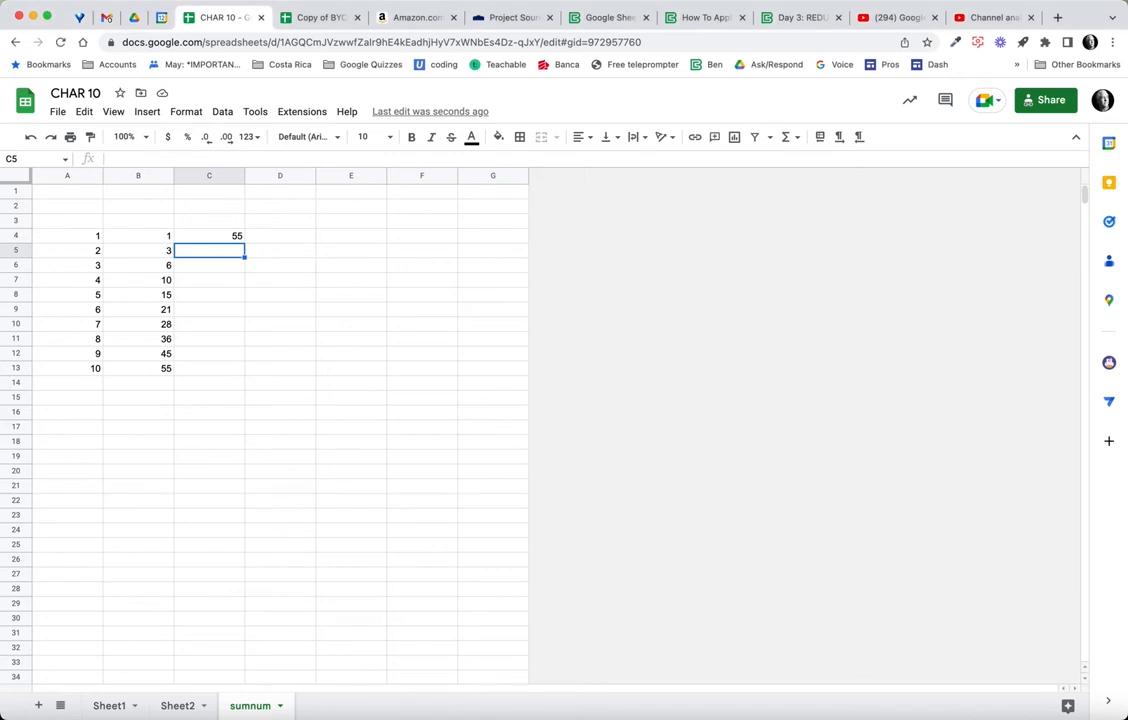
left_click(209, 236)
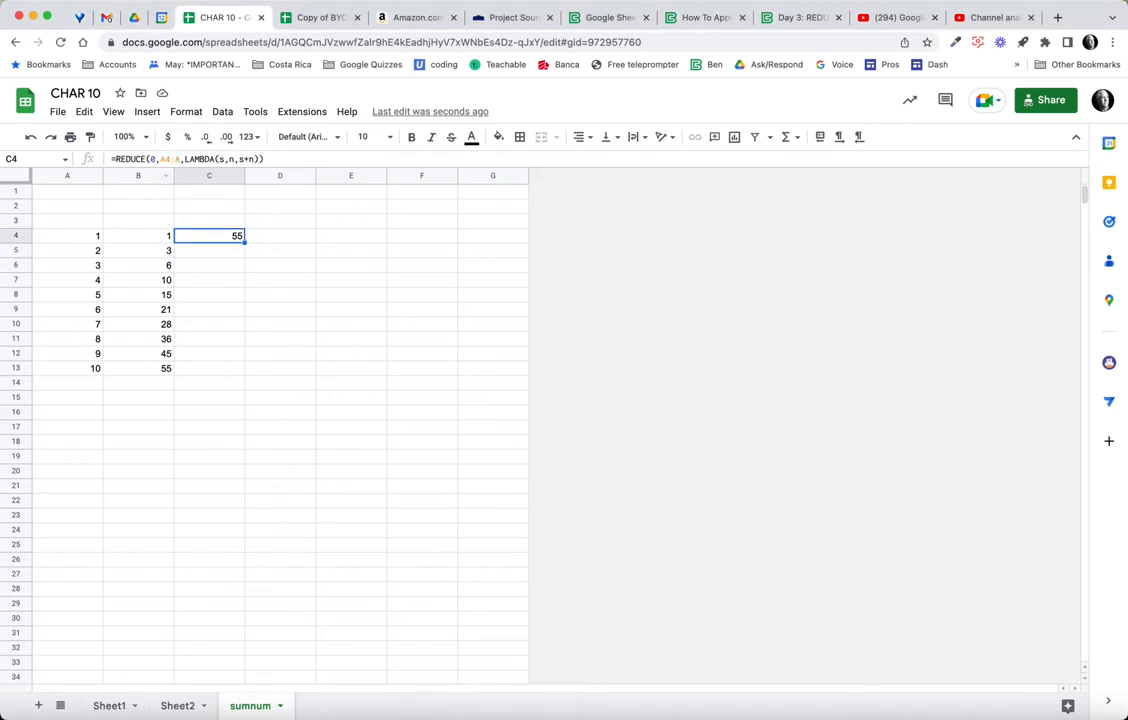
left_click(140, 368)
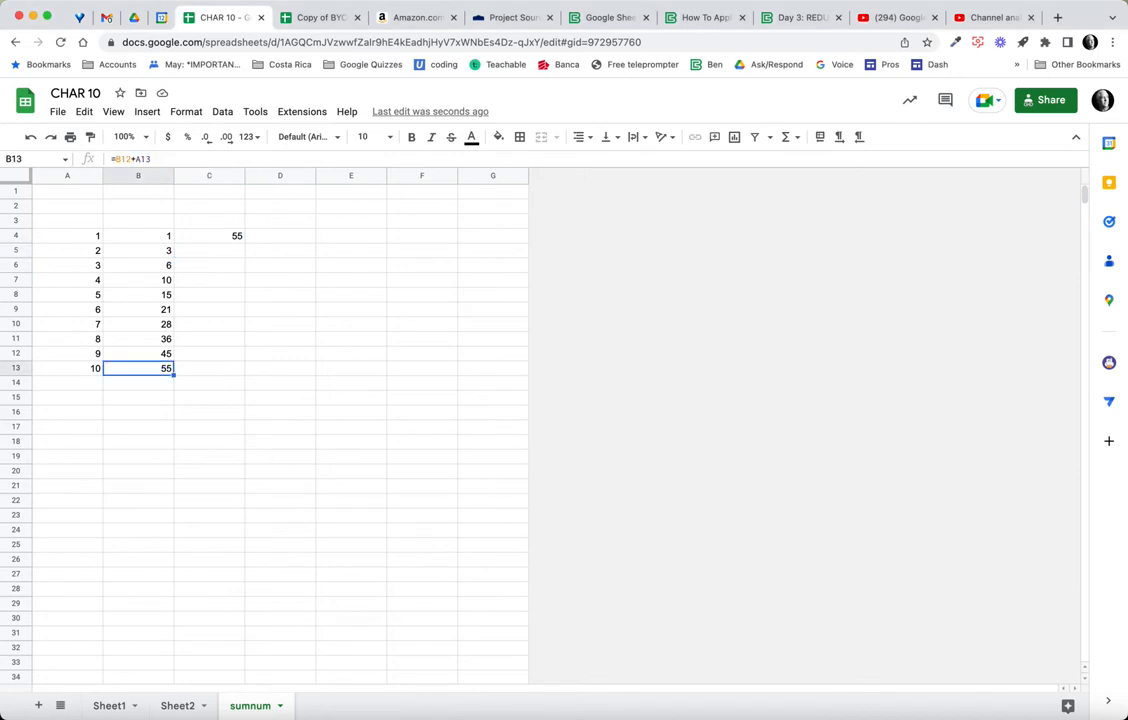
left_click(209, 236)
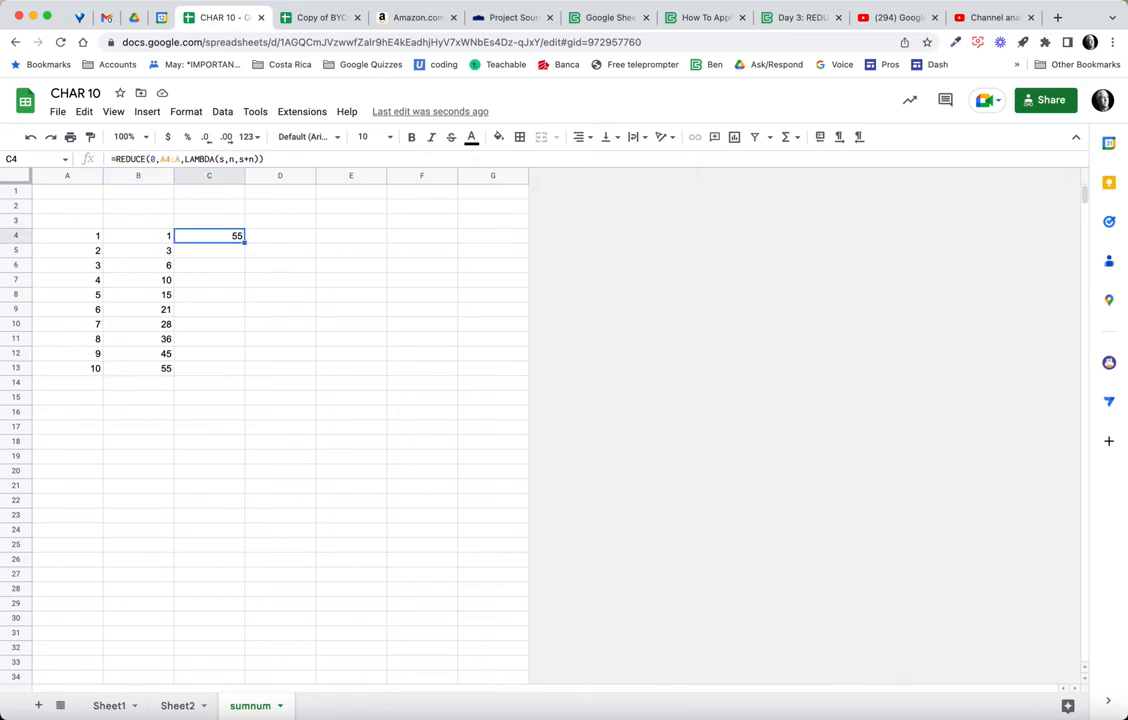
- Extend the number list by changing the formula in A4 to =SEQUENCE(20)
left_click(68, 236)
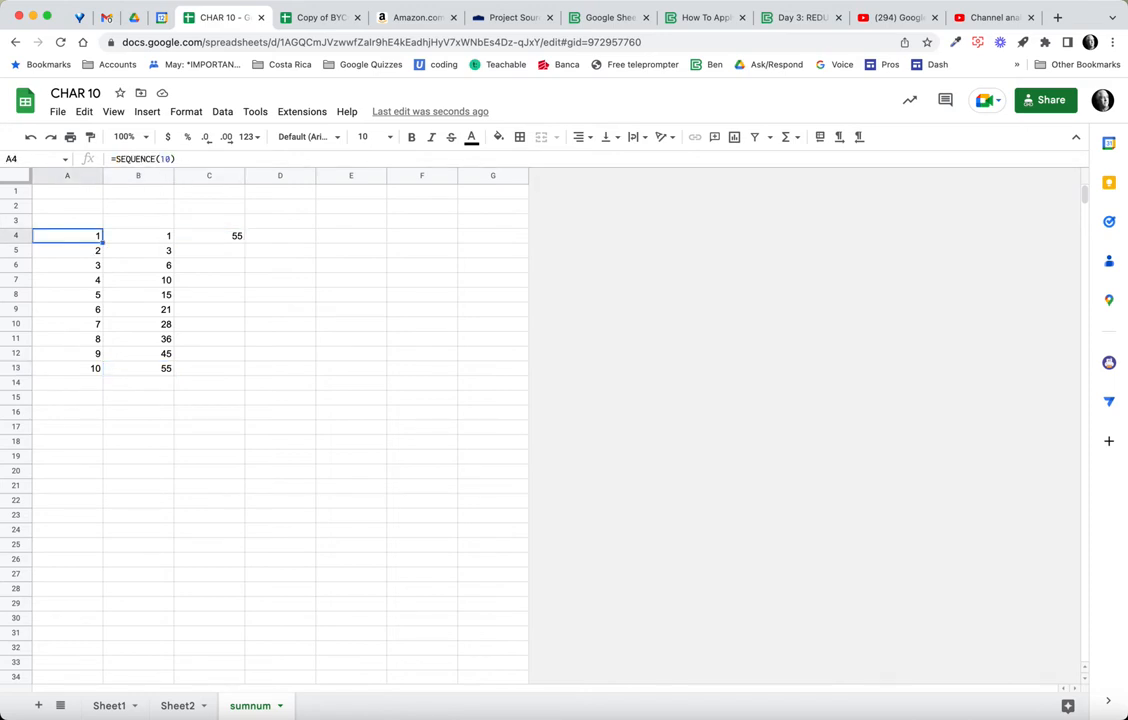
left_click(171, 159)
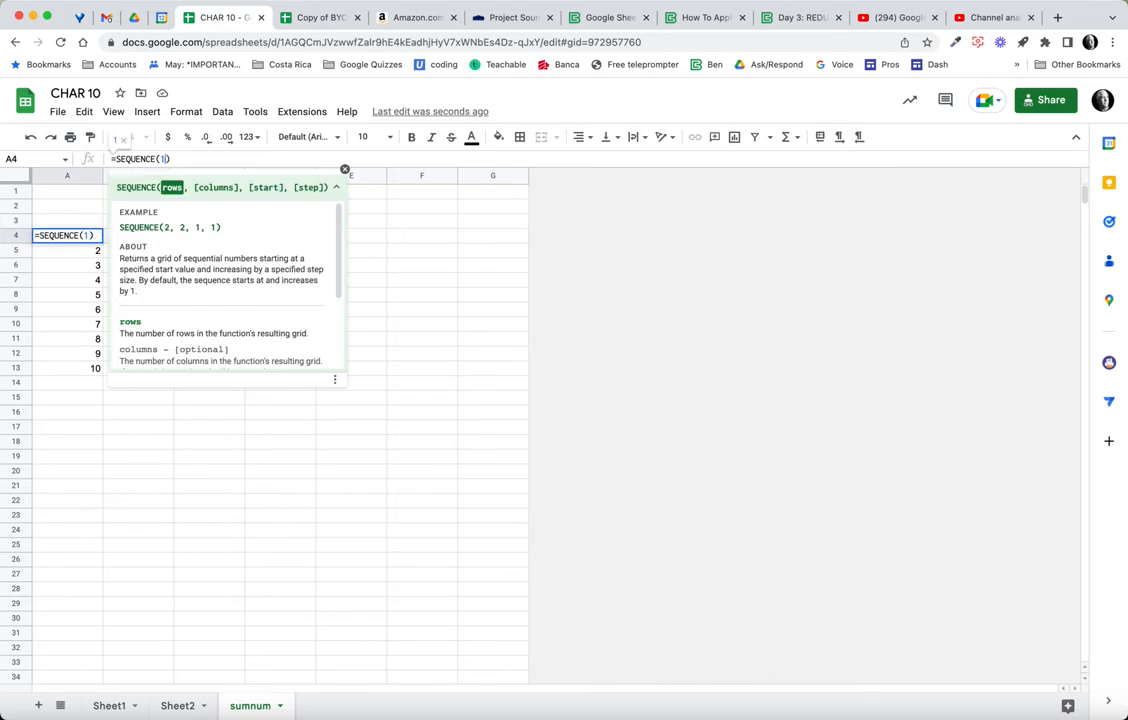
key("BackSpace")
key("BackSpace")
type("20")
key("Return")
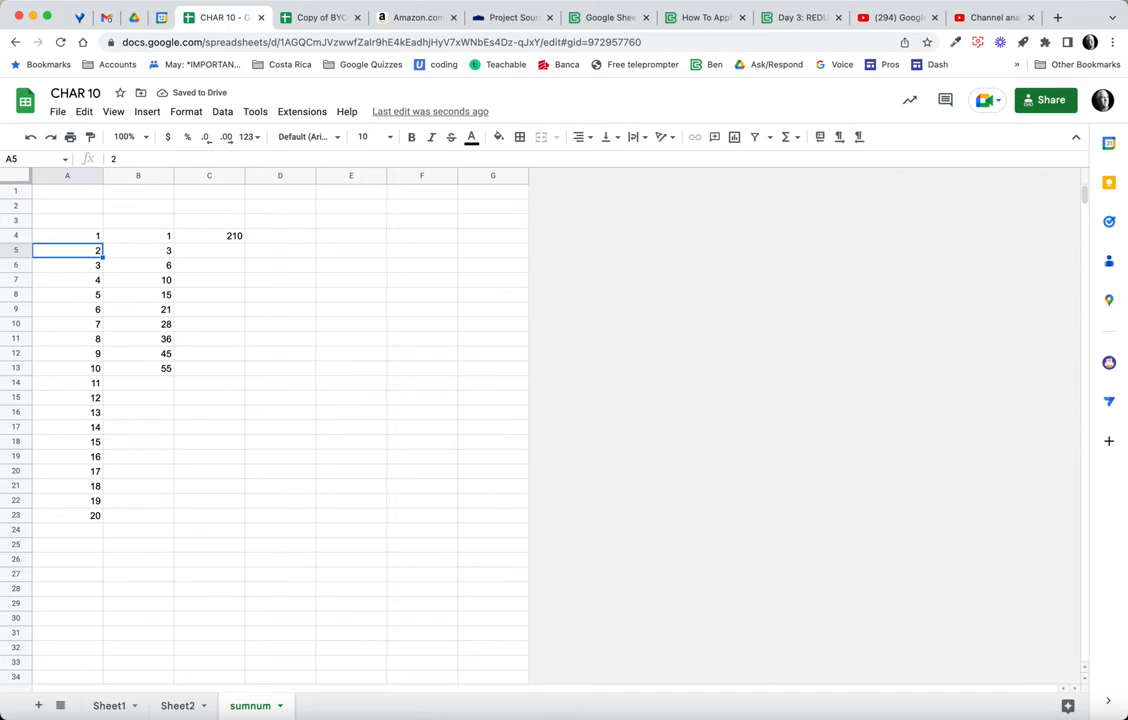
- Fill the running-total formula from B13 down to B23 and compare it with the numbers in A4:A23 and the REDUCE formula in C4
left_click(138, 368)
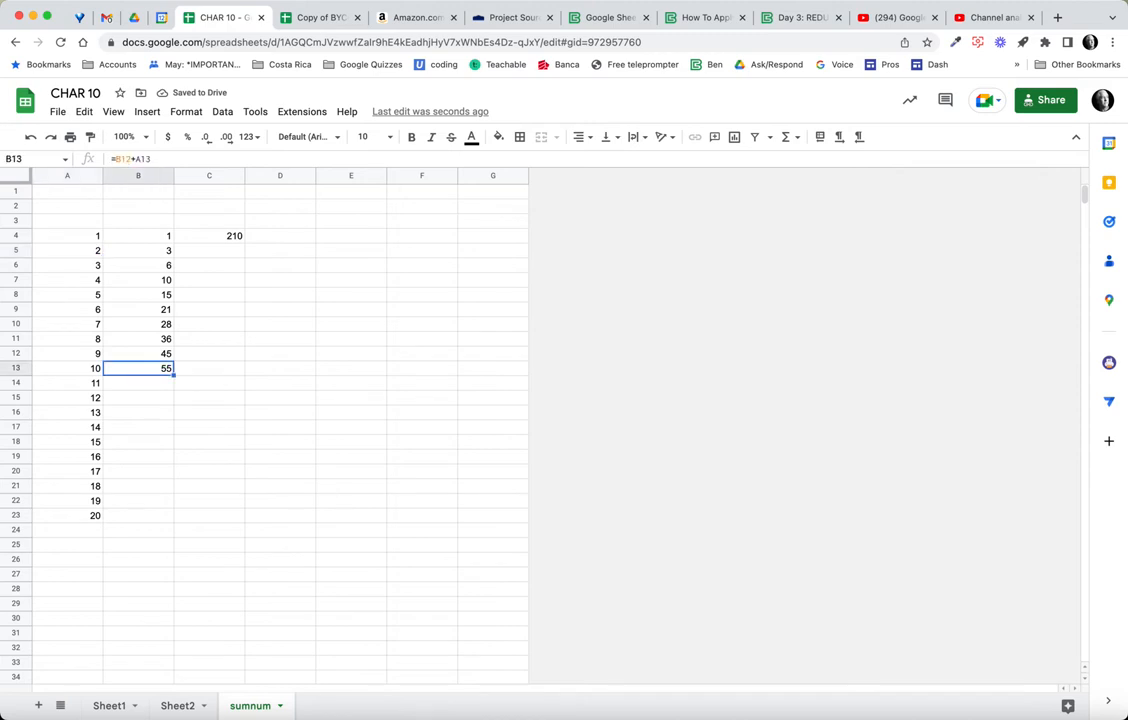
left_click_drag(174, 374, 170, 517)
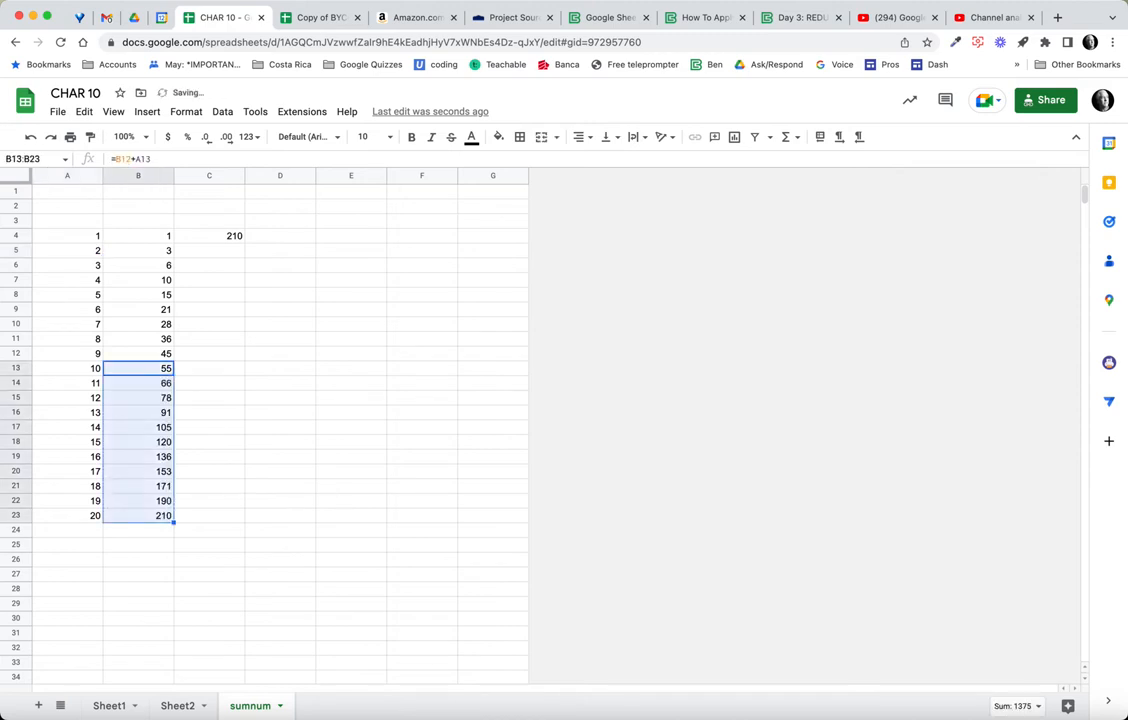
left_click(209, 236)
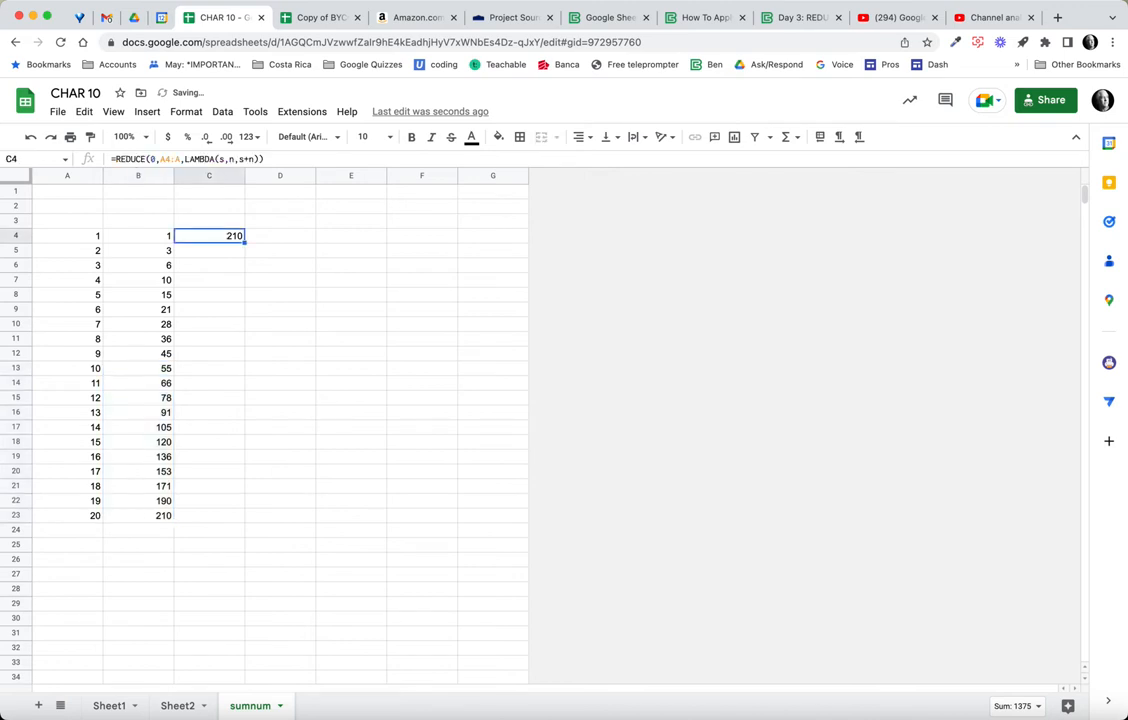
left_click_drag(70, 236, 70, 515)
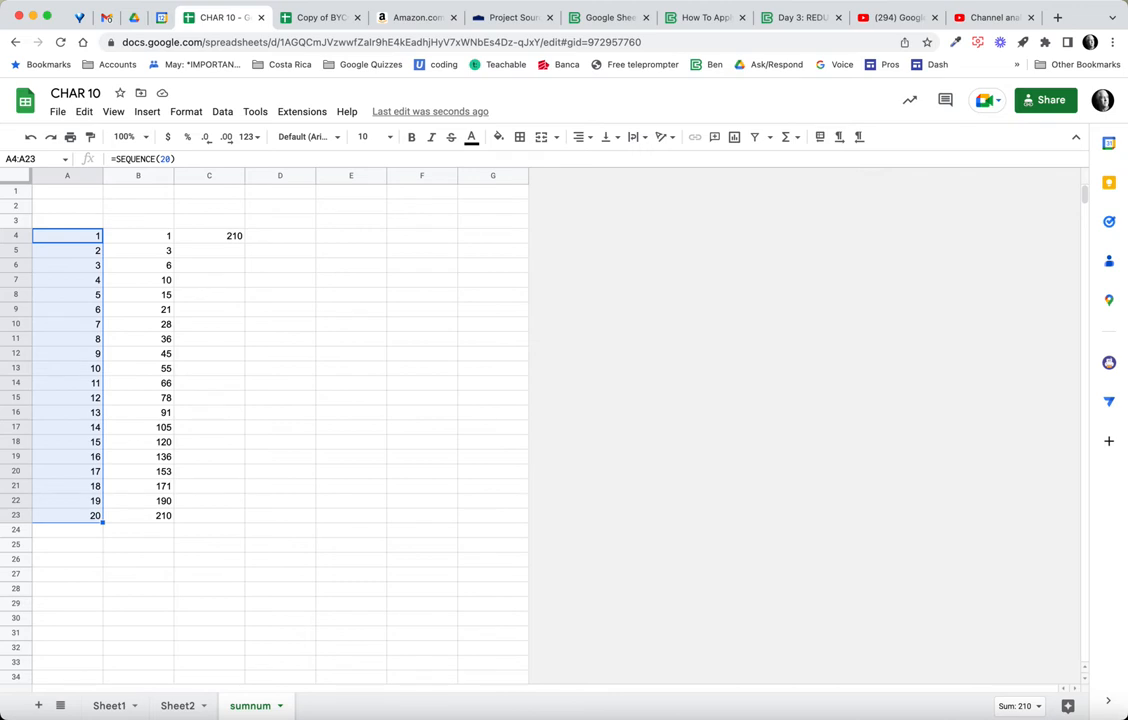
left_click(209, 236)
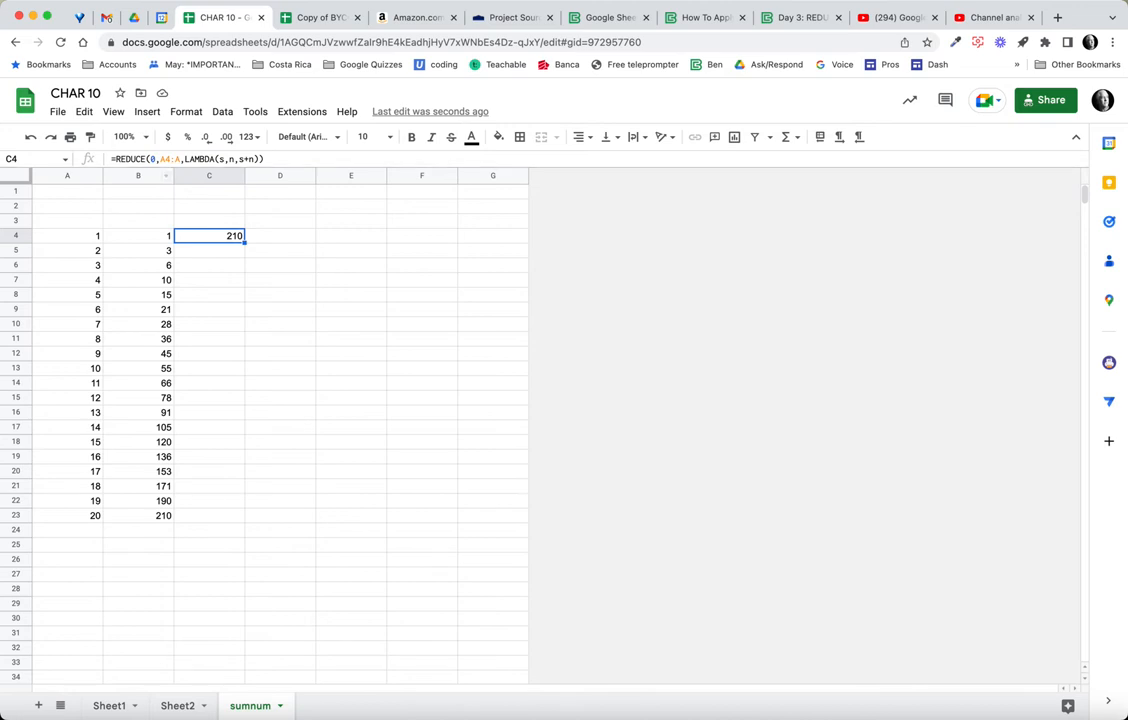
- Check the SEQUENCE formula in A4 and enter 20 in cell A1
left_click(68, 236)
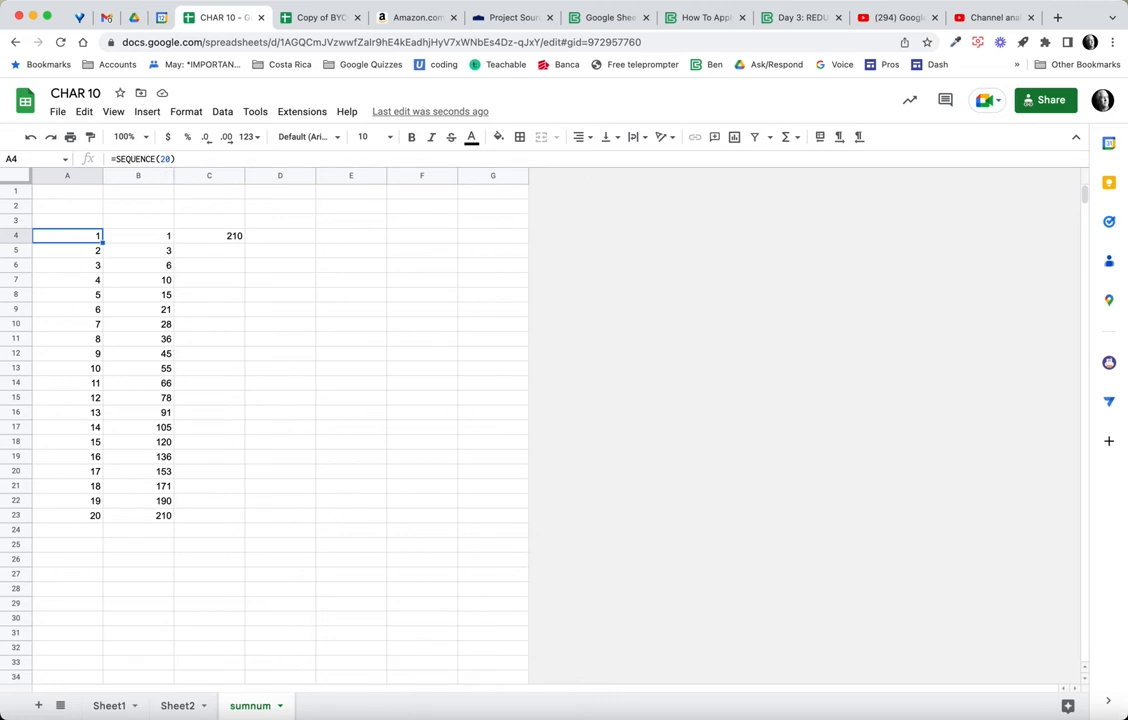
left_click(68, 191)
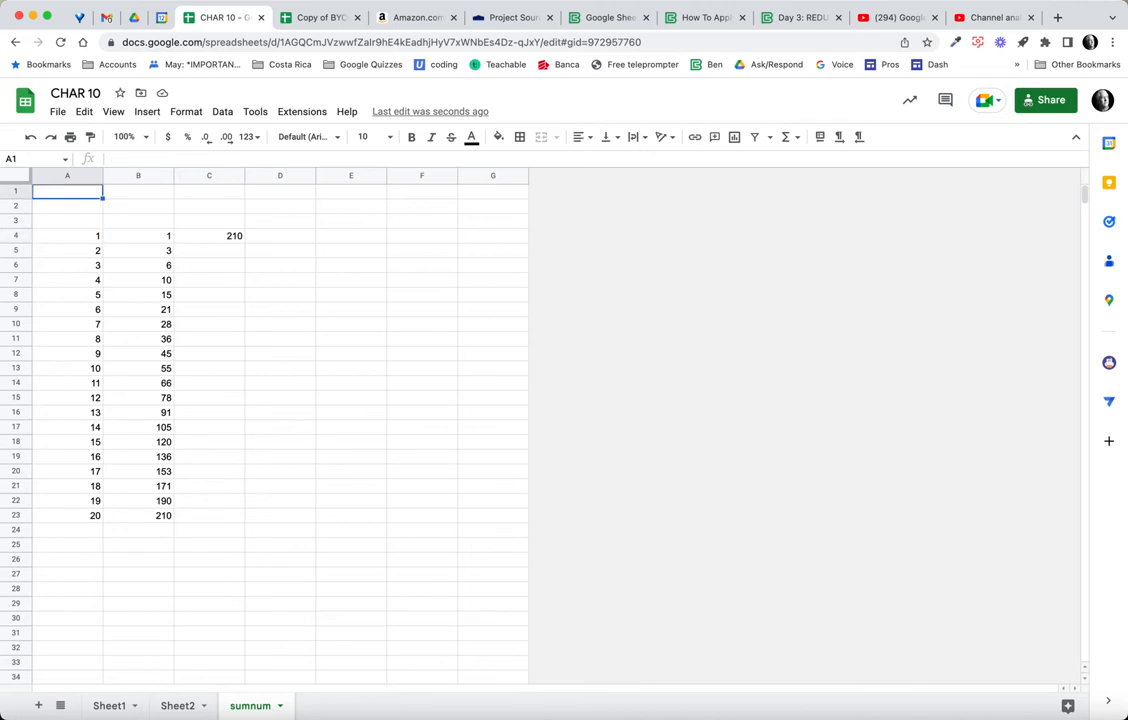
type("20")
key("Return")
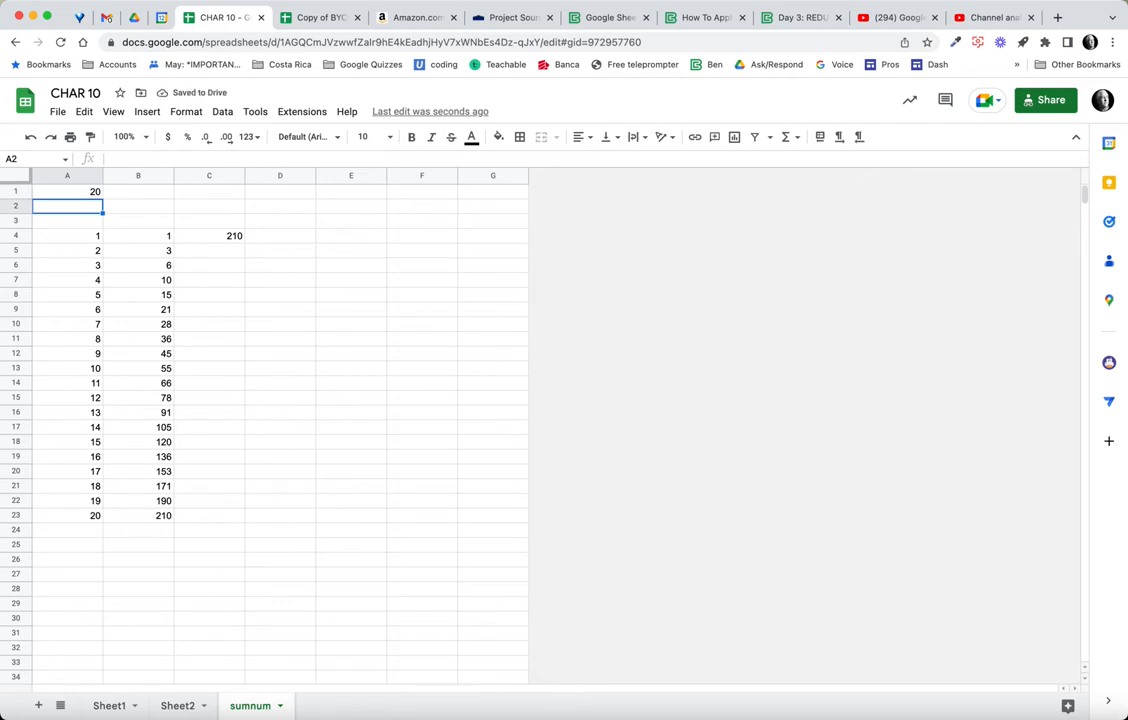
- Change the SEQUENCE formula in A4 to =SEQUENCE(A1) so the list length follows cell A1
left_click(67, 236)
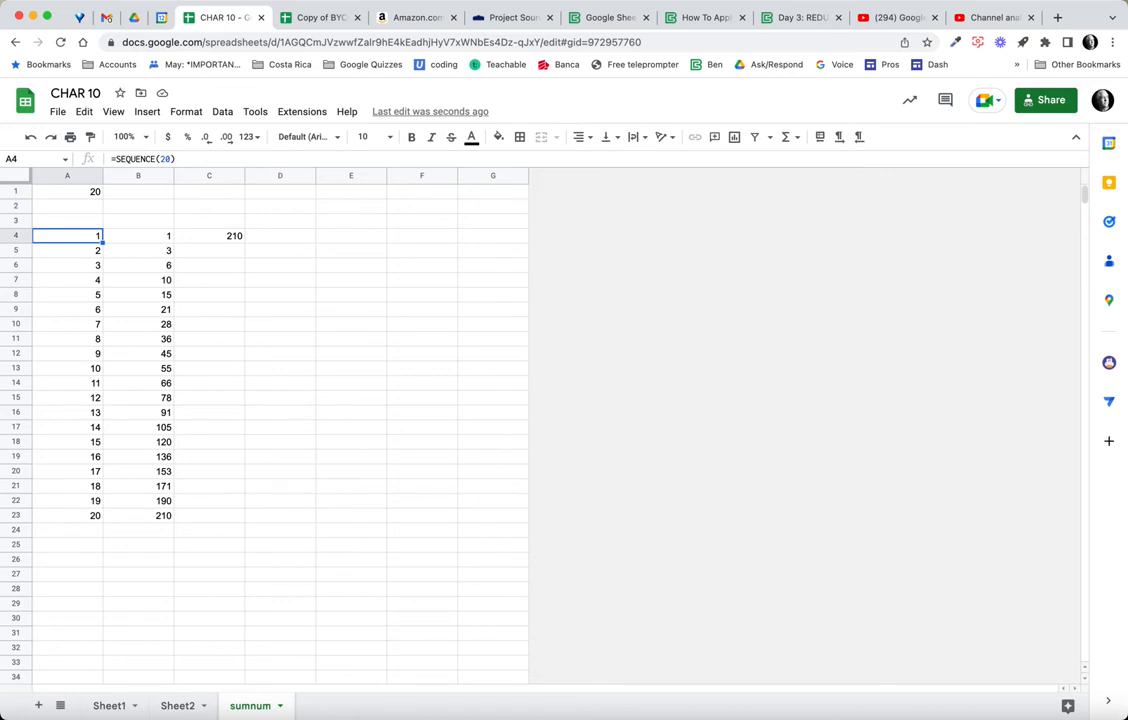
left_click(171, 159)
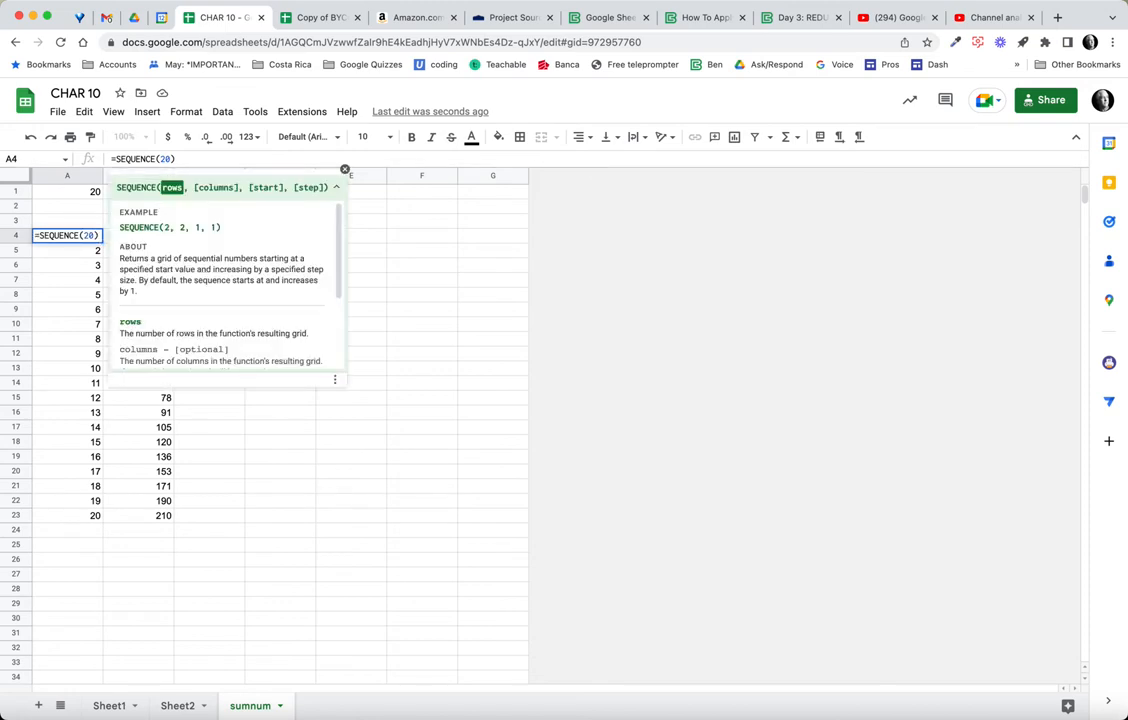
key("BackSpace")
key("BackSpace")
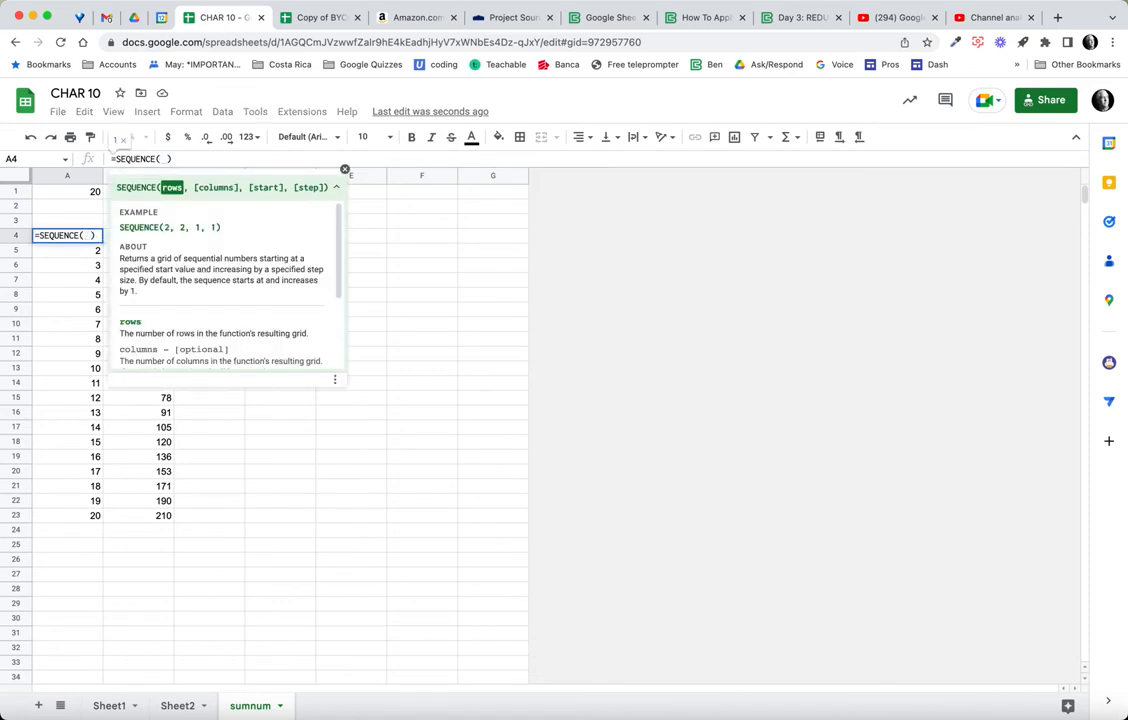
type("A1")
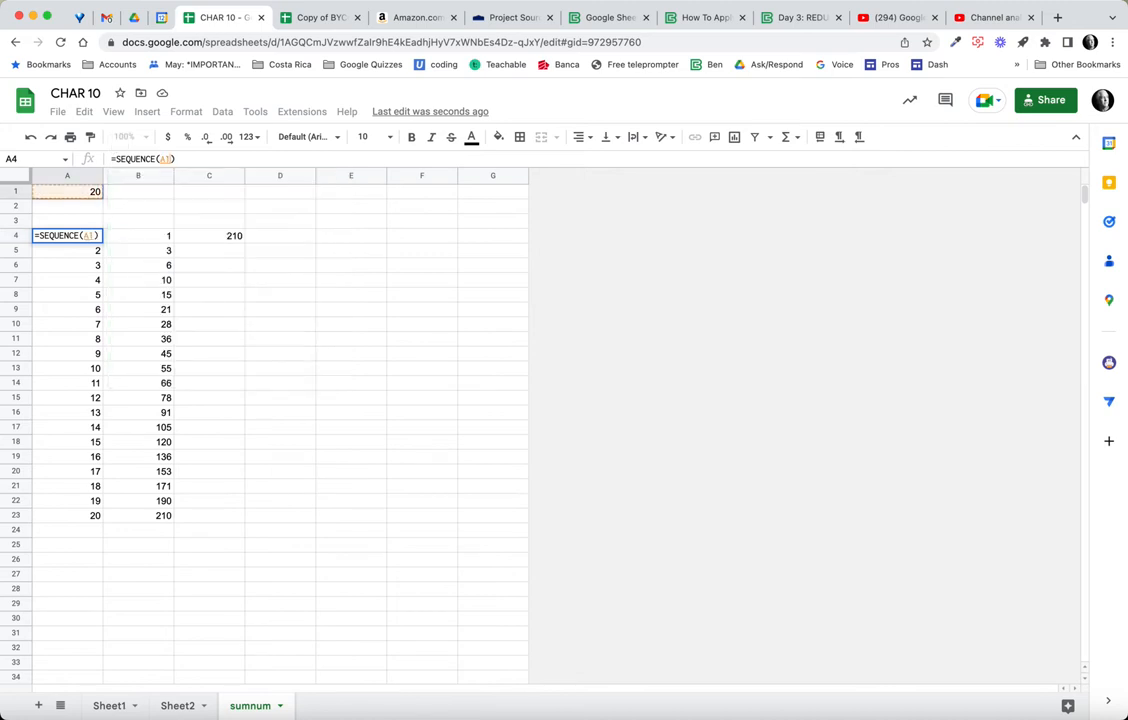
key("Return")
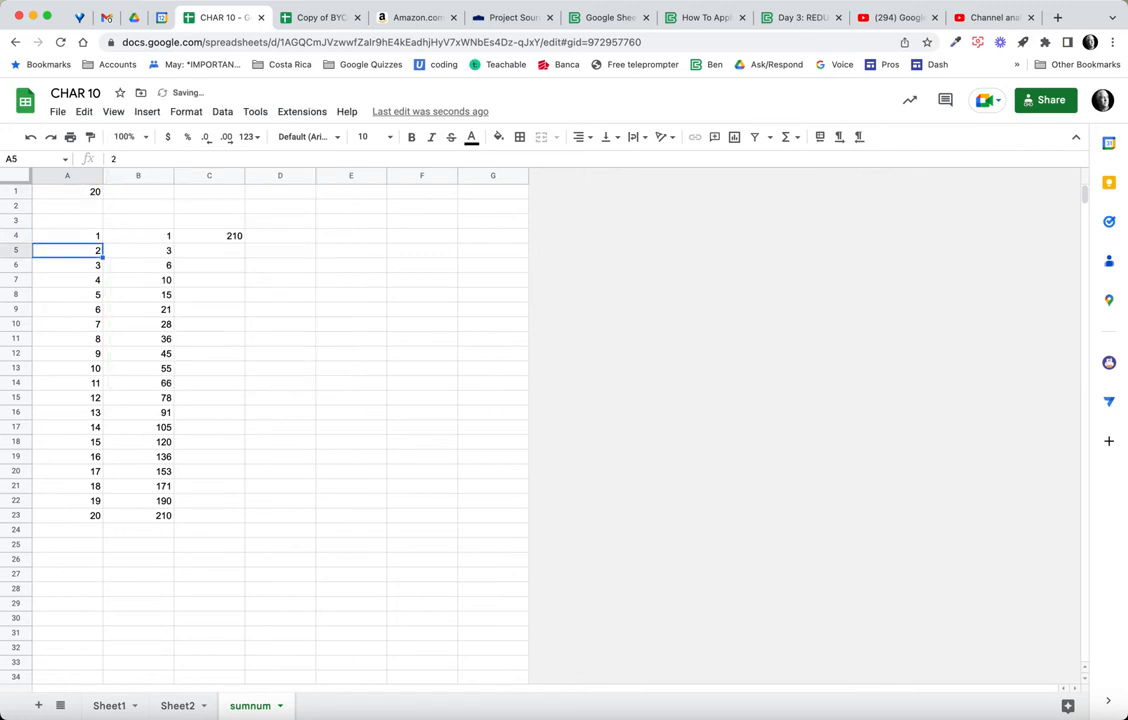
- Test the dynamic number list by setting A1 to 10 and then to 5
key("Up")
key("Up")
key("Up")
key("Up")
type("10")
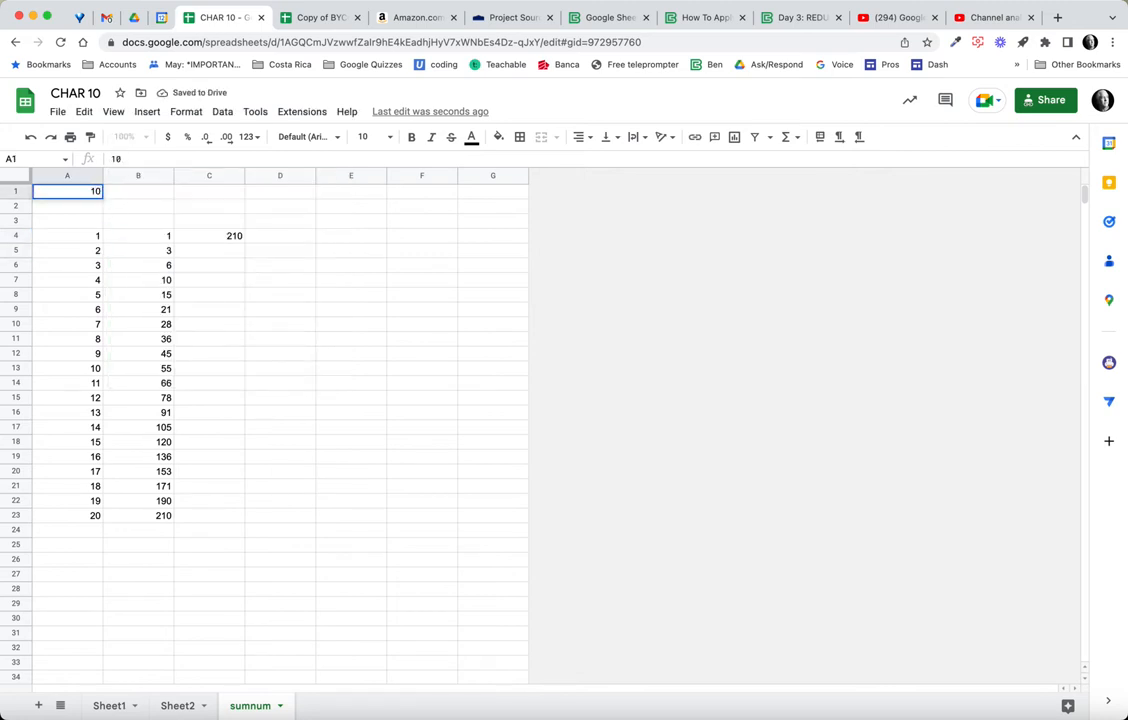
key("Return")
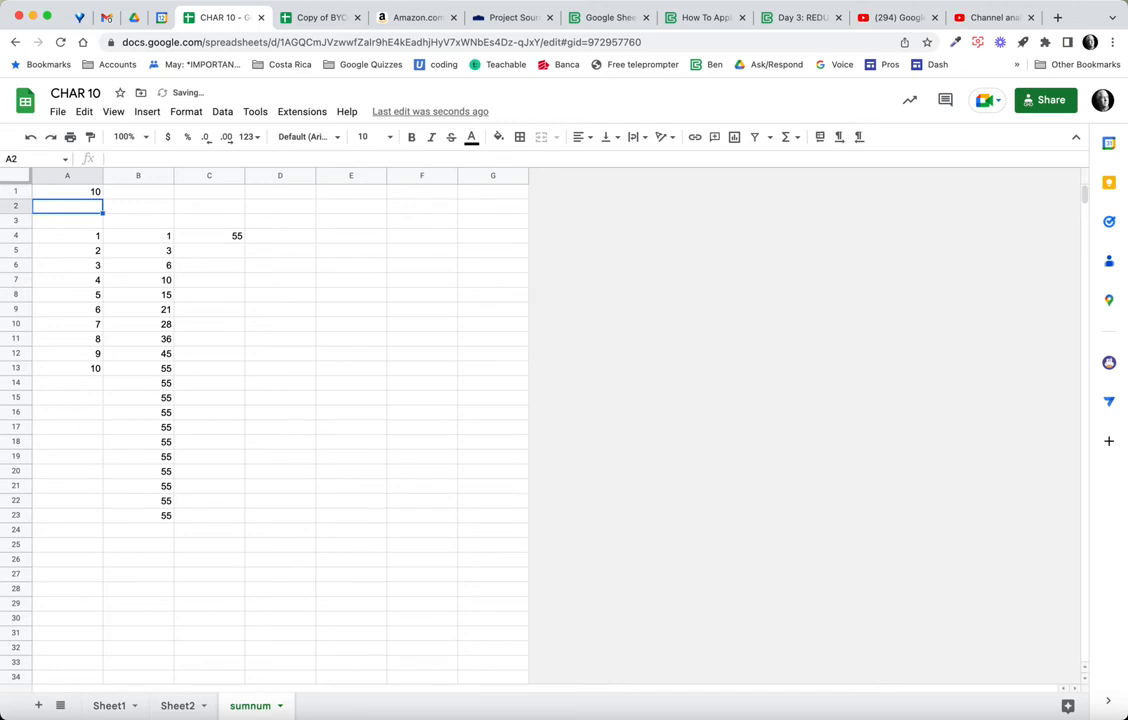
key("Up")
type("5")
key("Return")
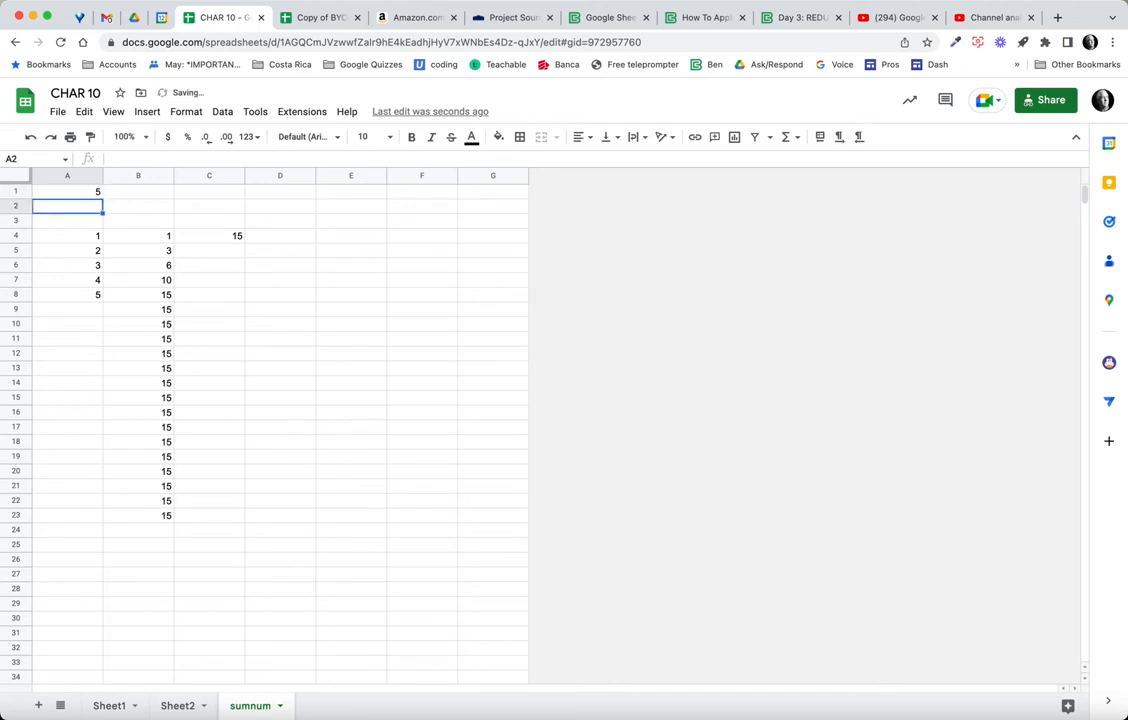
- Review the SEQUENCE formula in A4, the REDUCE formula in C4 and the count in A1
left_click(67, 236)
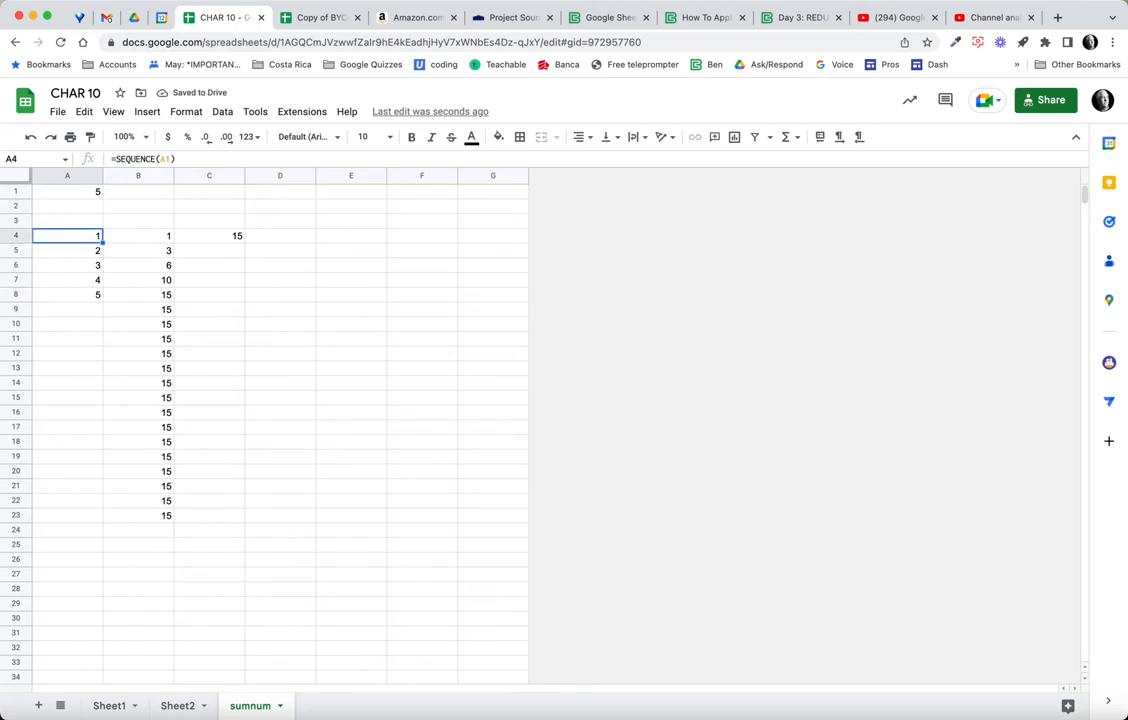
left_click(209, 236)
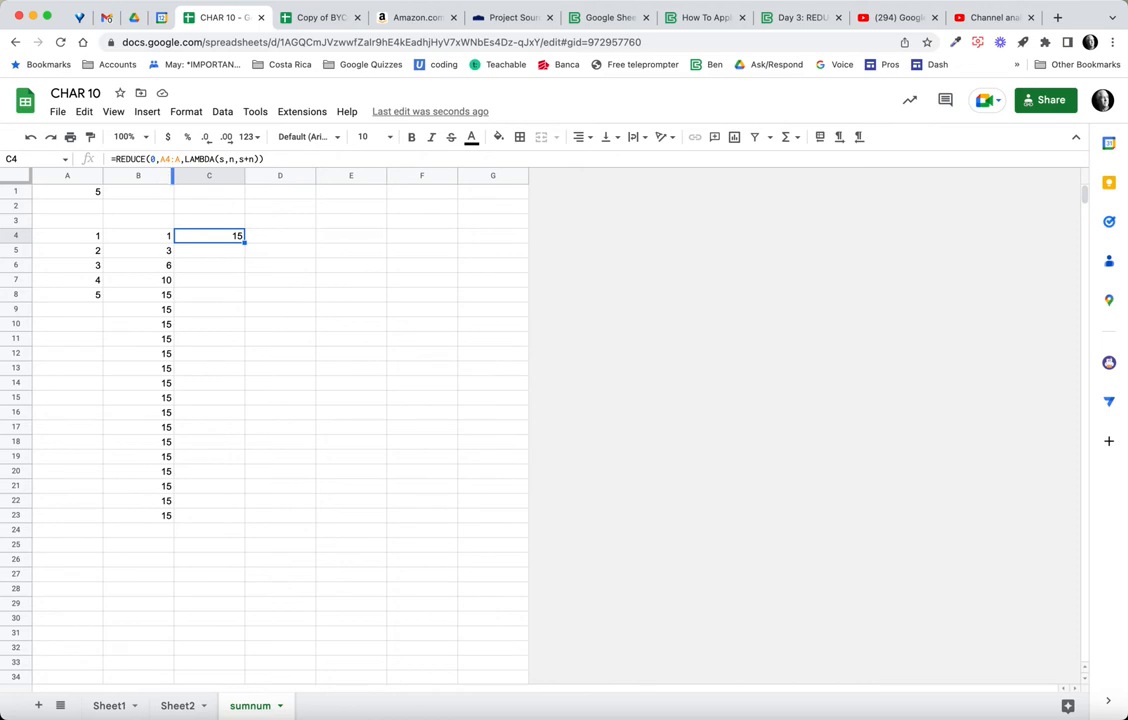
left_click(68, 191)
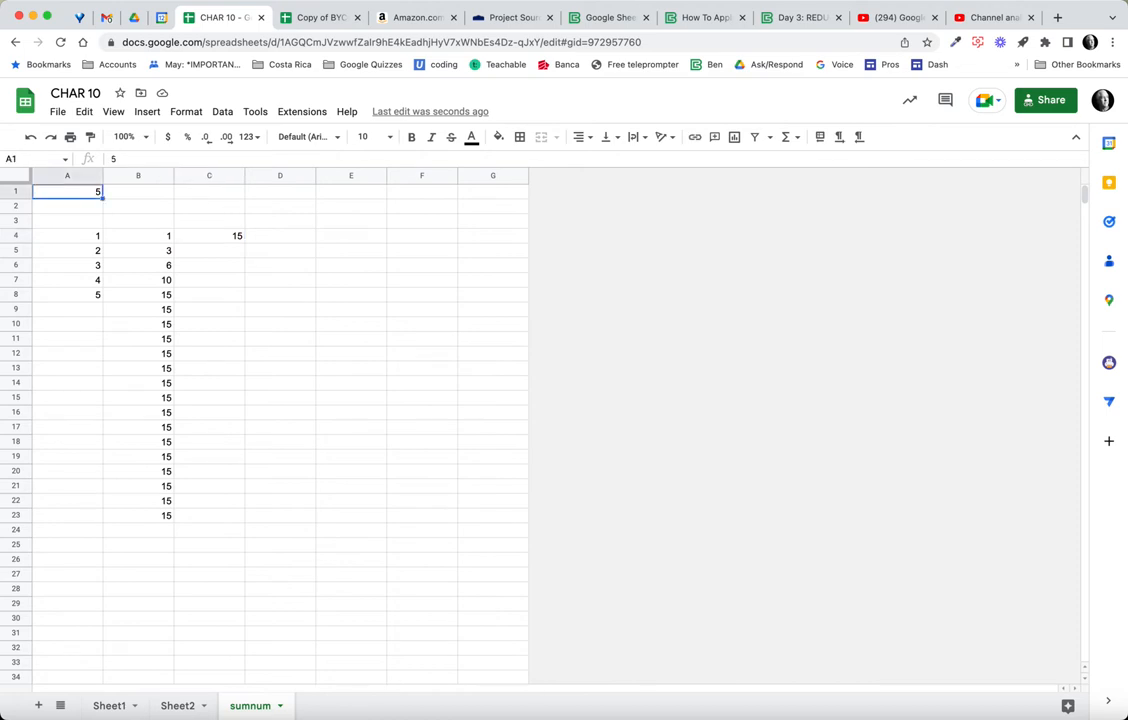
- Copy SEQUENCE(A1) from the formula in A4 and keep A4 as = SEQUENCE(A1)
left_click(68, 236)
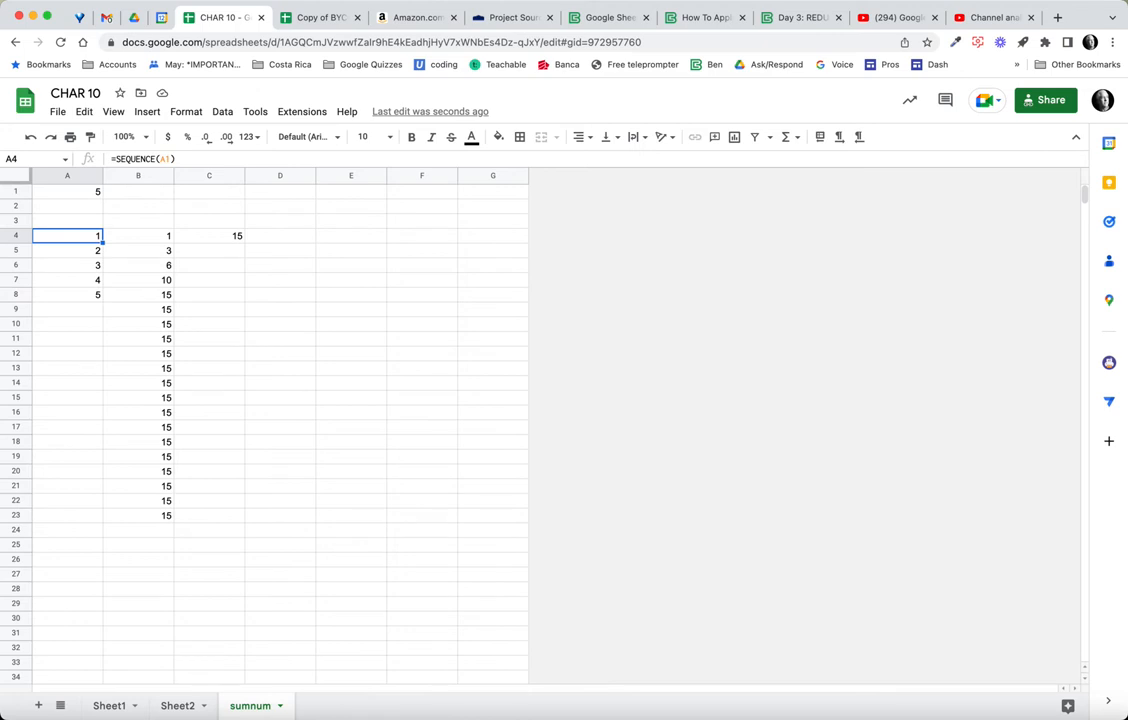
left_click_drag(116, 159, 176, 159)
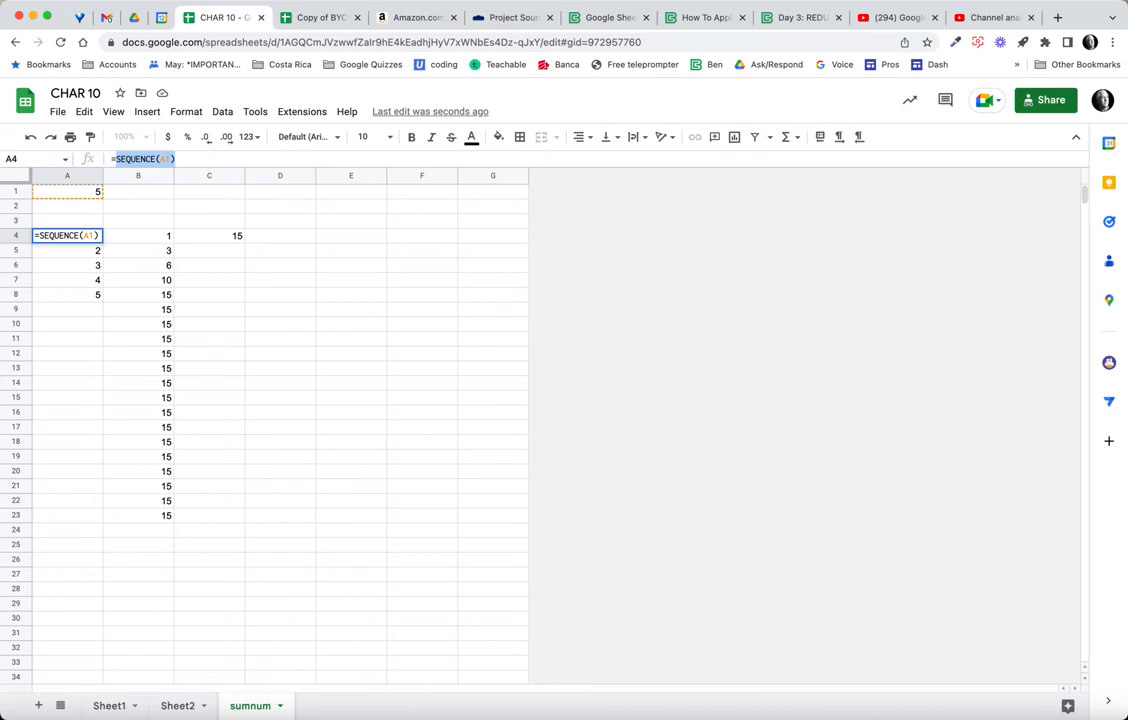
left_click(209, 236)
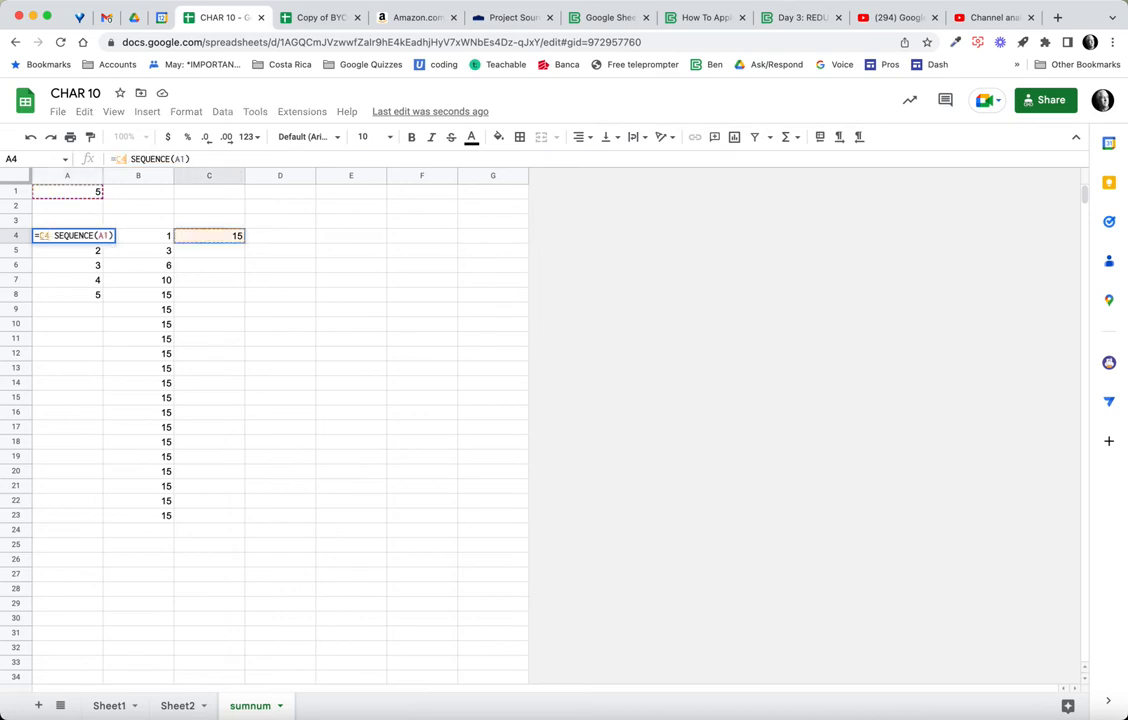
key("BackSpace")
key("BackSpace")
key("BackSpace")
type("=")
key("Return")
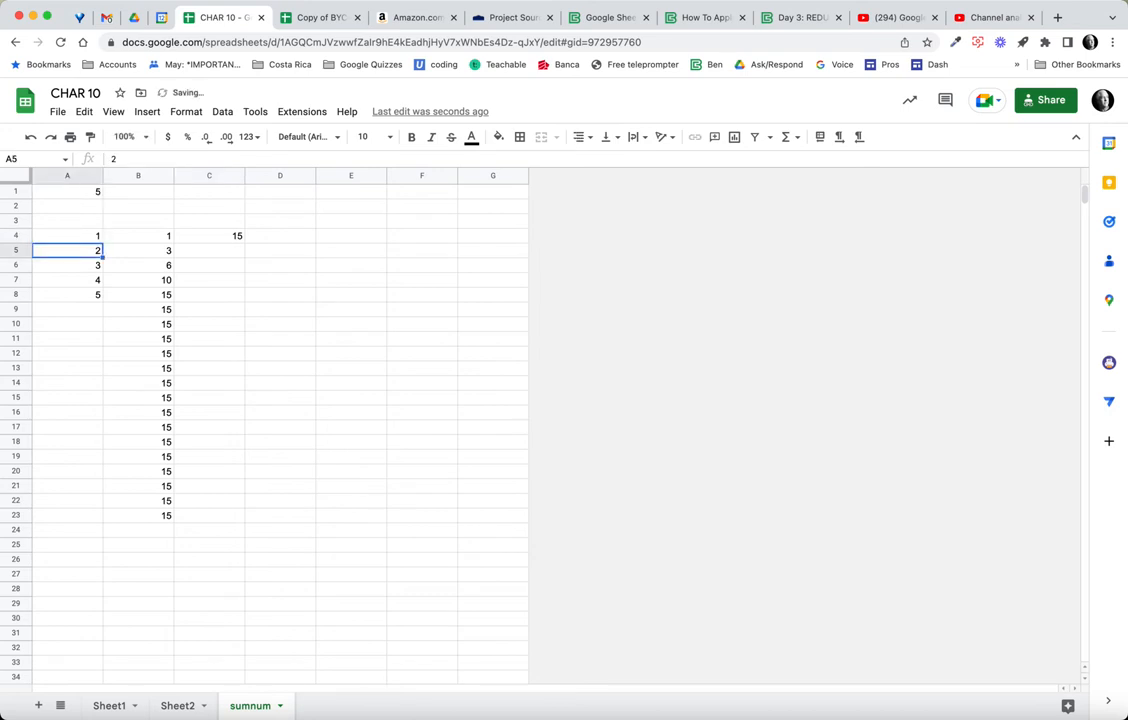
- Replace the A4:A range in the REDUCE formula in C4 with SEQUENCE(A1) and check the formula
left_click(209, 236)
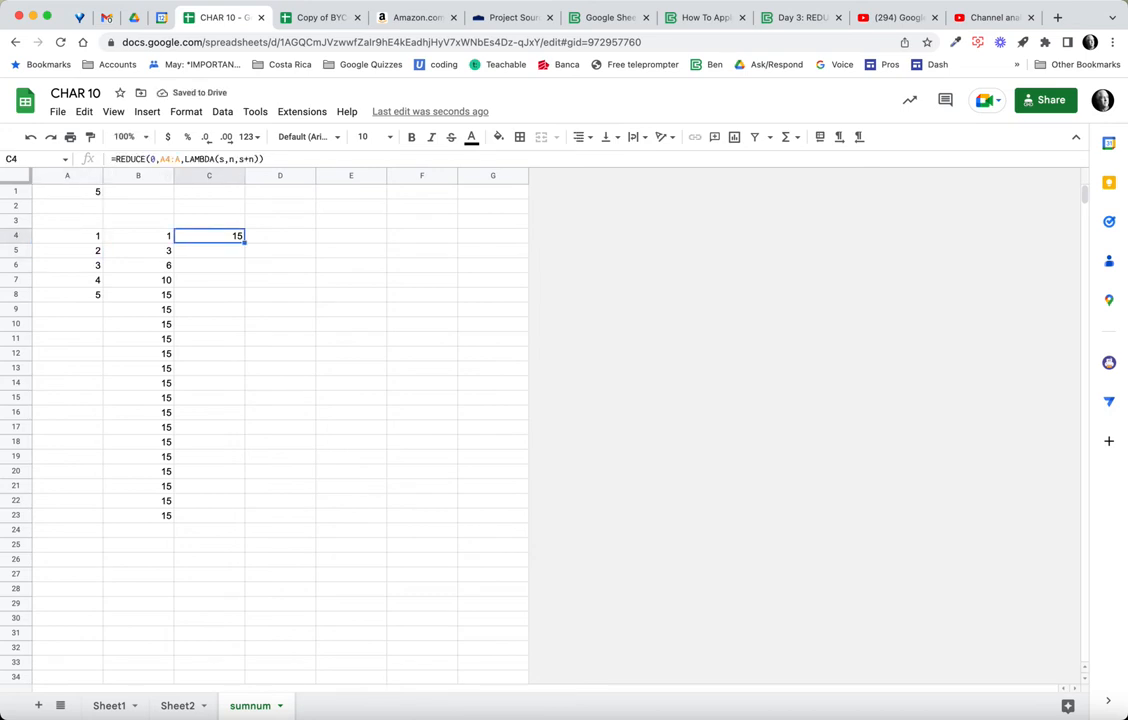
key("Return")
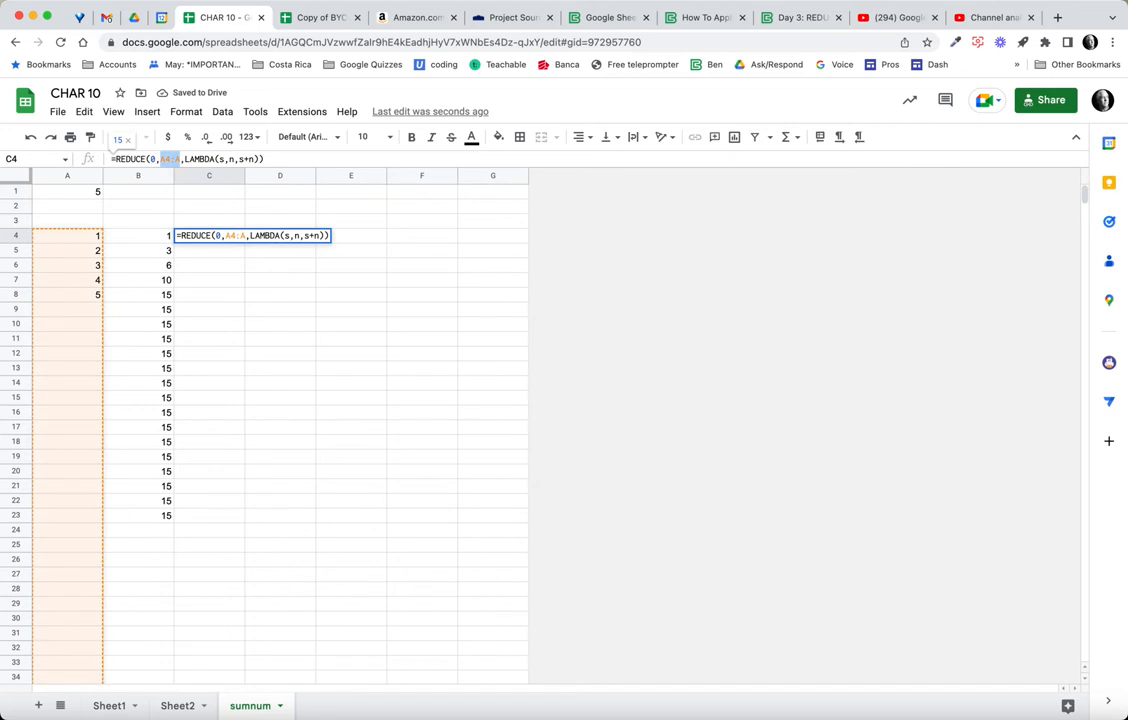
type("SEQUENCE(A1")
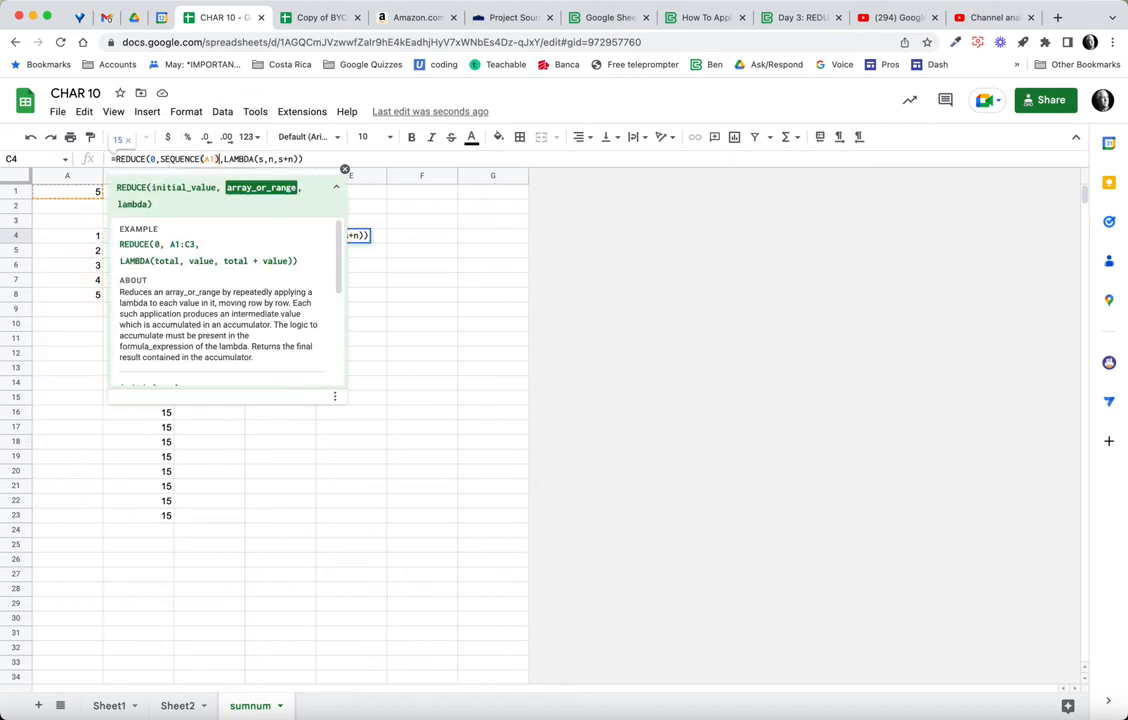
key("Return")
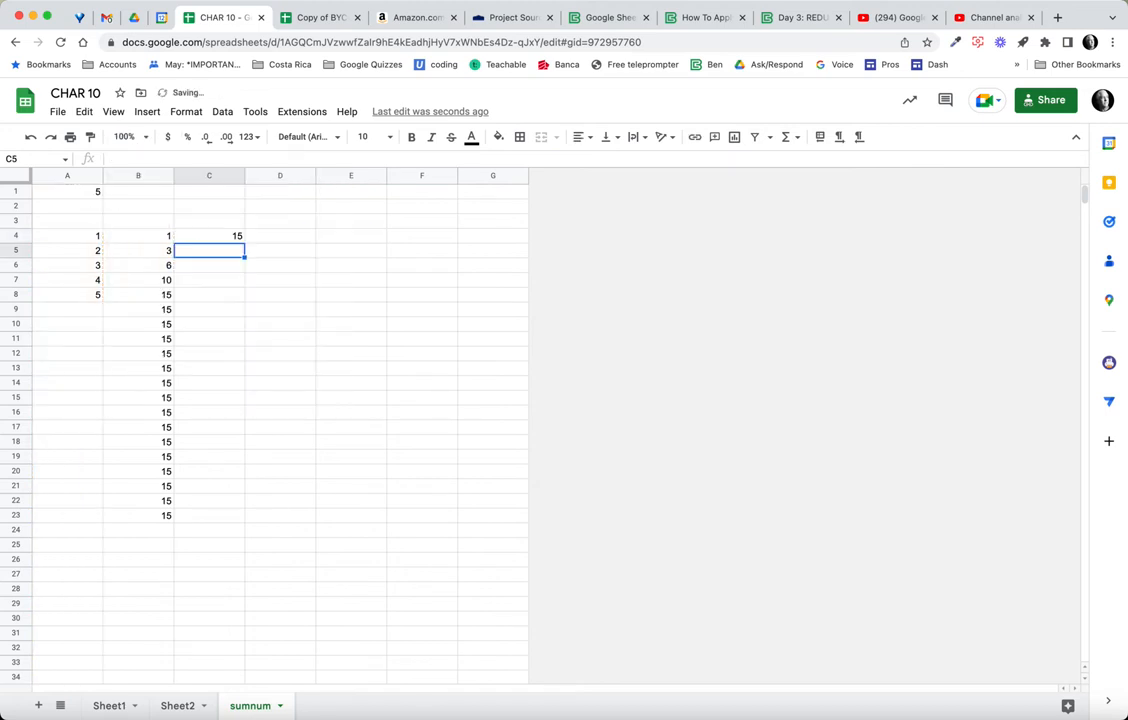
left_click(209, 236)
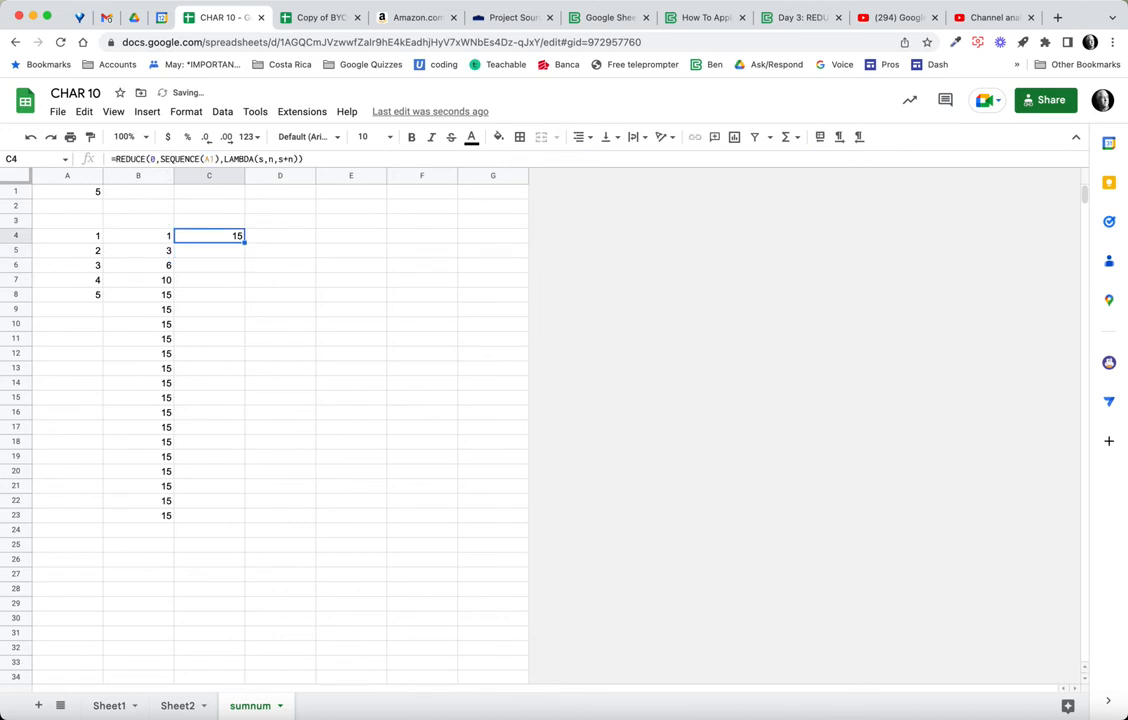
- Test the updated REDUCE formula by setting A1 to 2 and then to 200
left_click(67, 191)
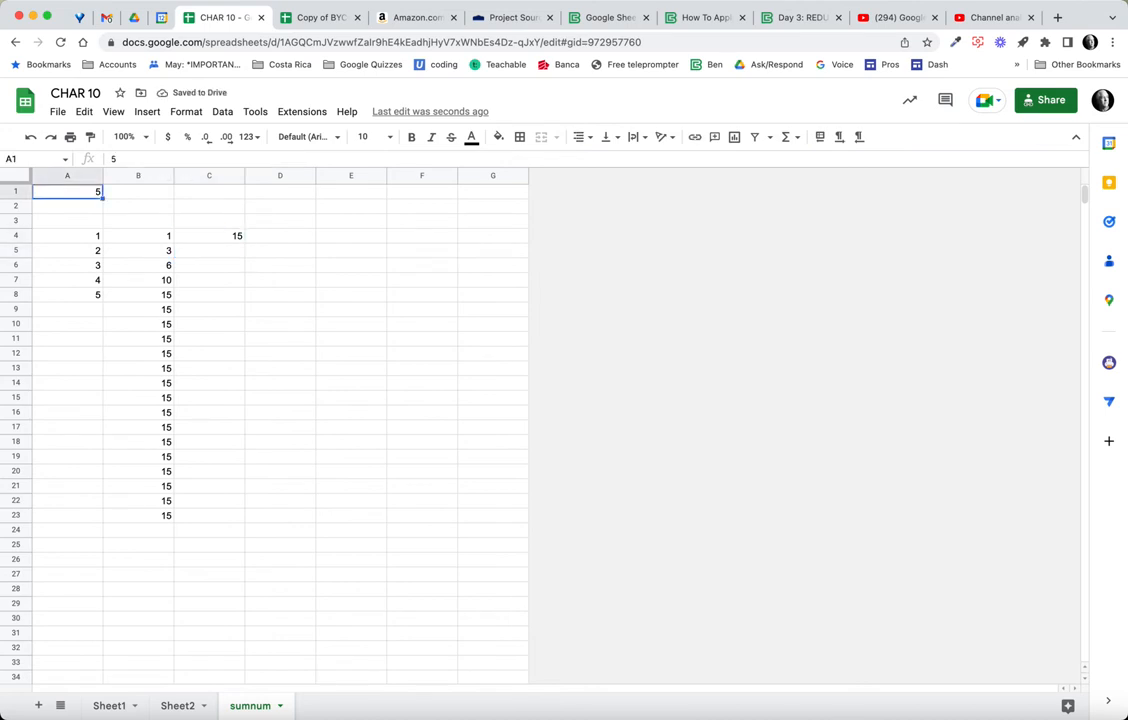
type("2")
key("Return")
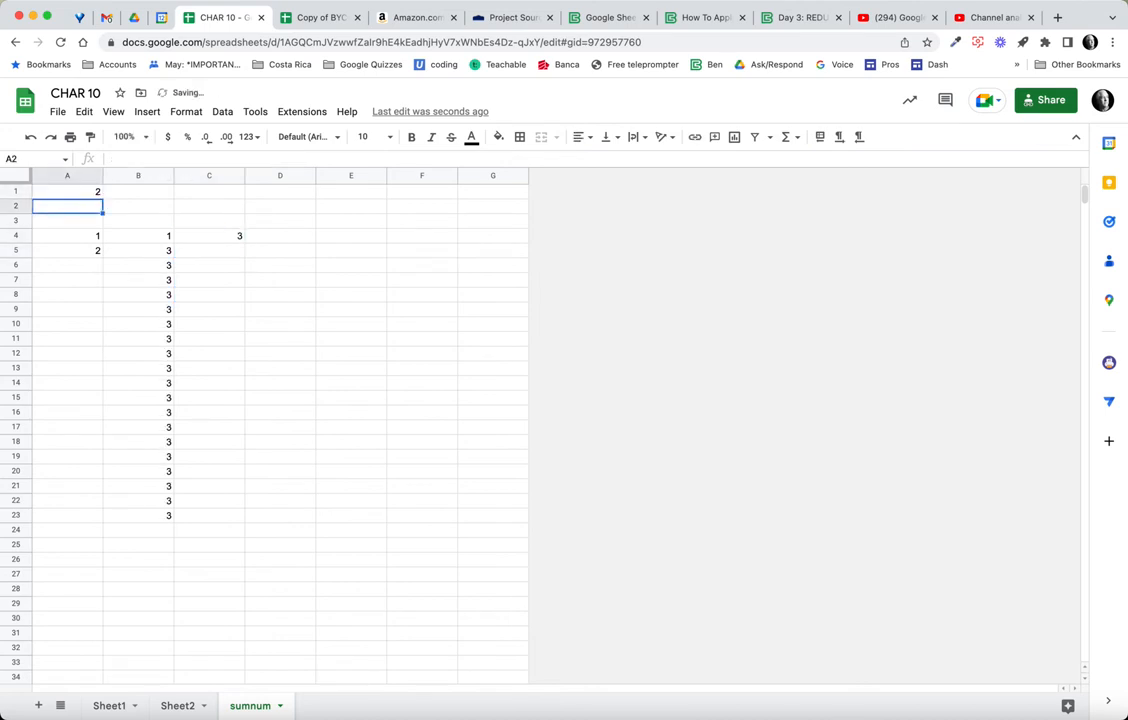
key("Up")
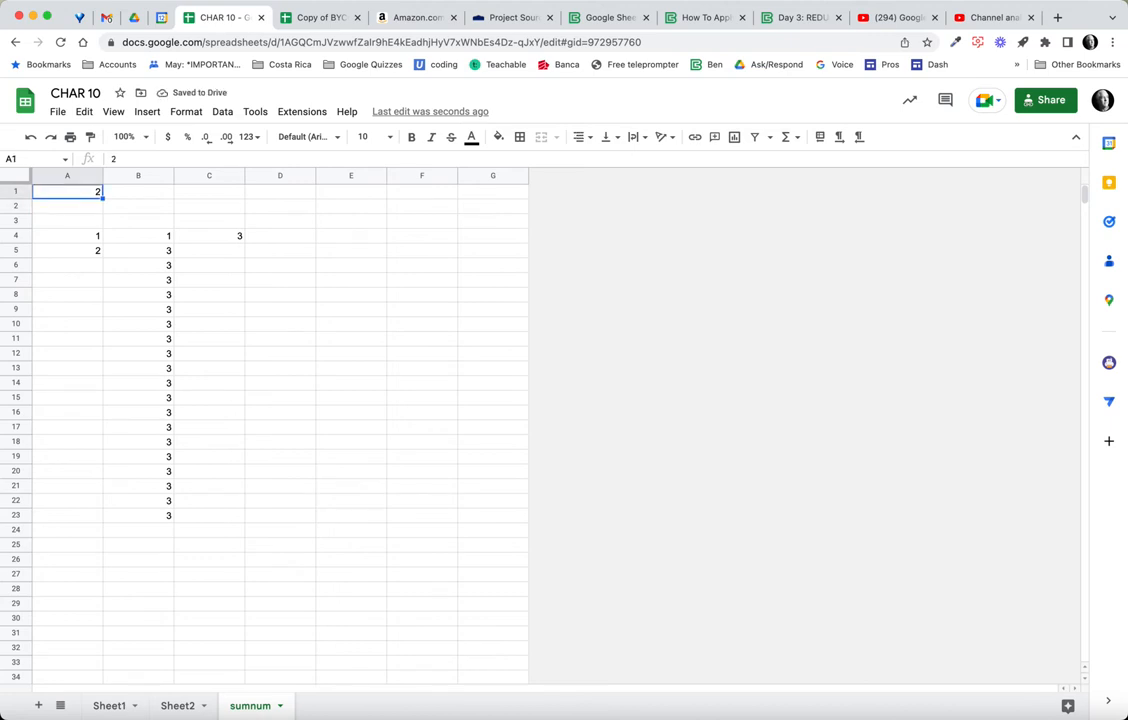
type("200")
key("Return")
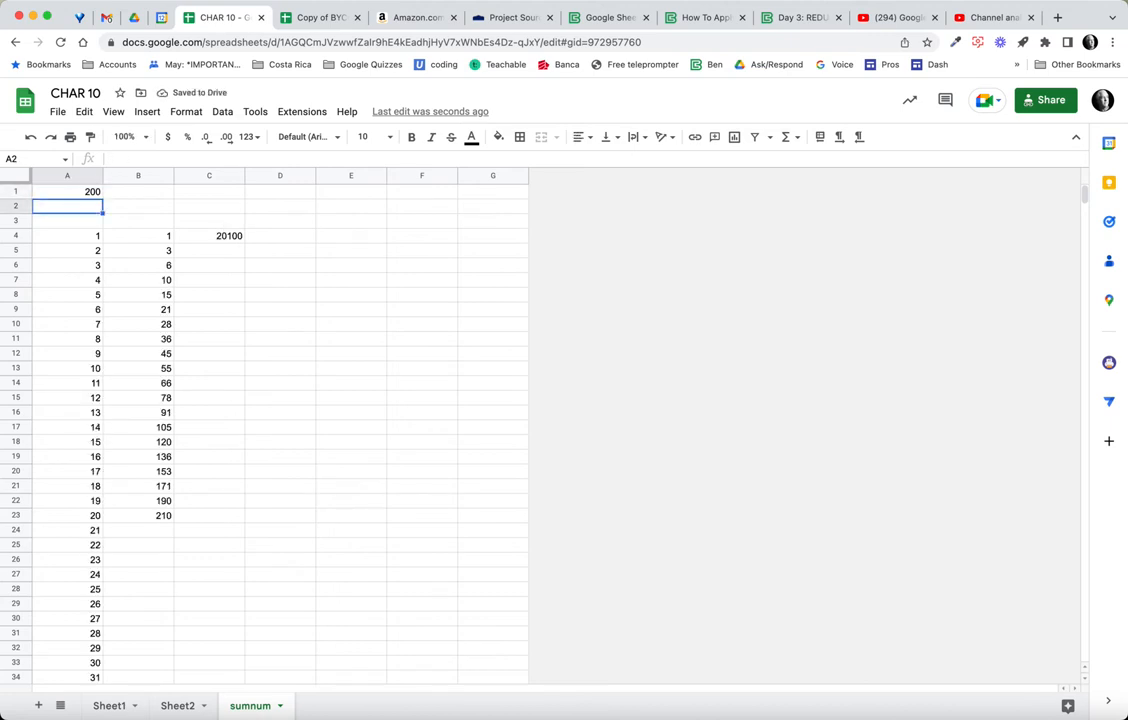
- Check the sum of the whole number list from A4 to A203 against the REDUCE result in C4
scroll(280, 430, "down", 7)
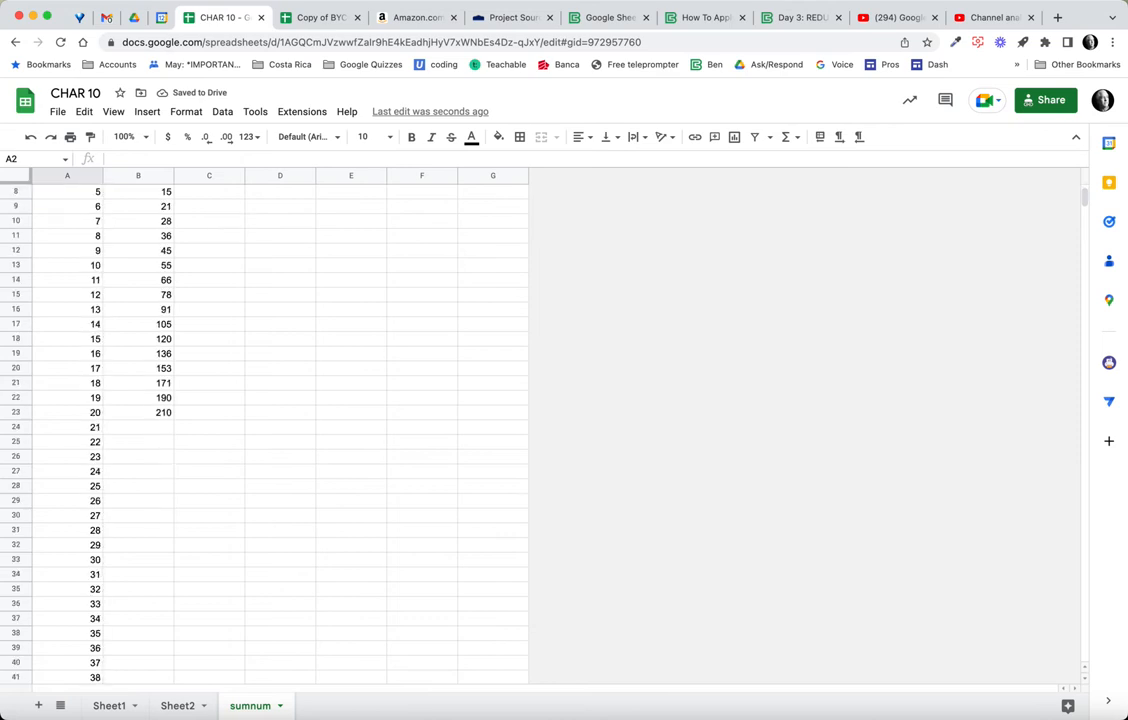
scroll(280, 430, "up", 7)
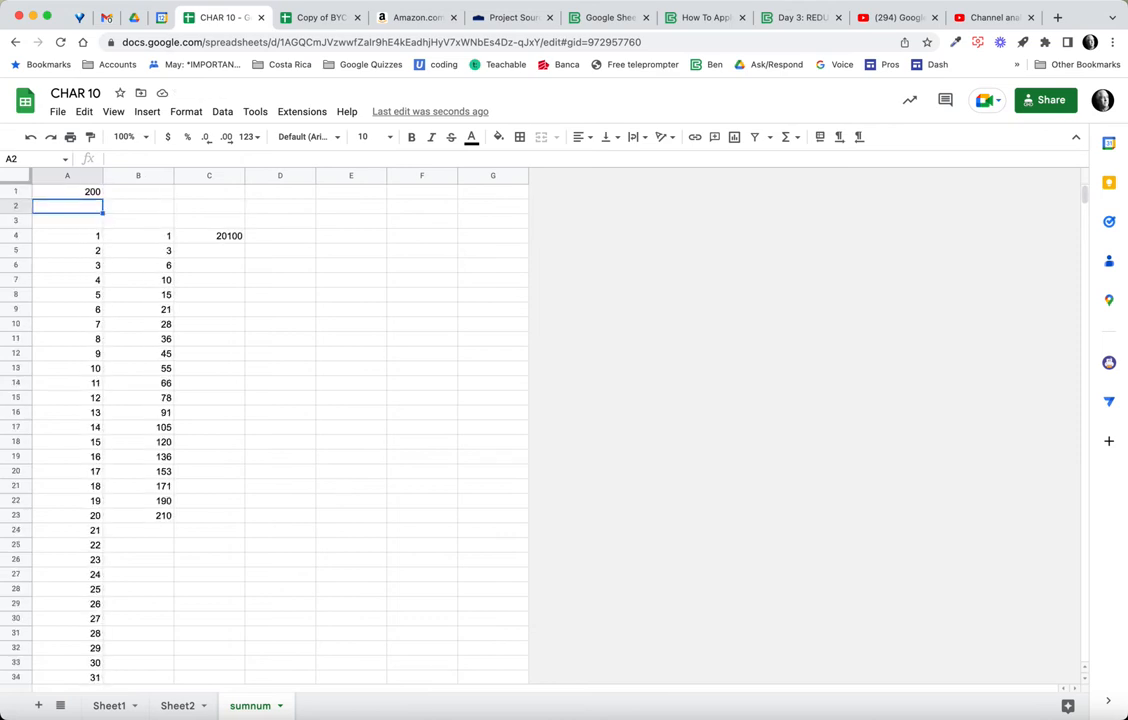
left_click(67, 236)
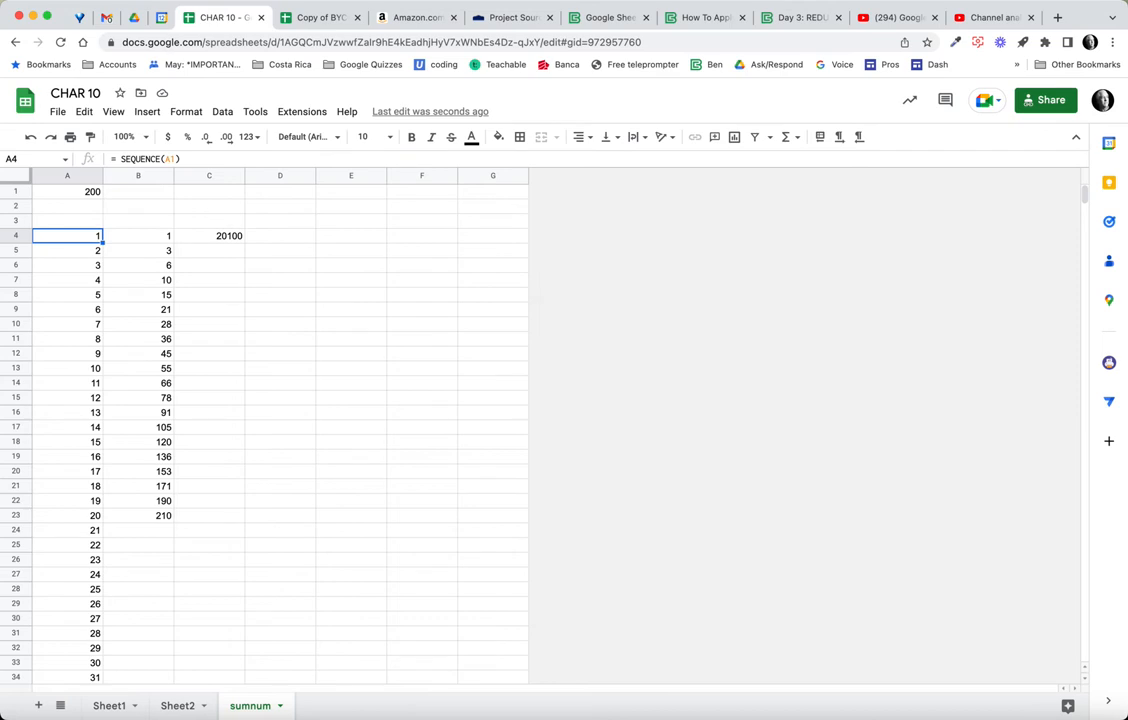
key("super+shift+Down")
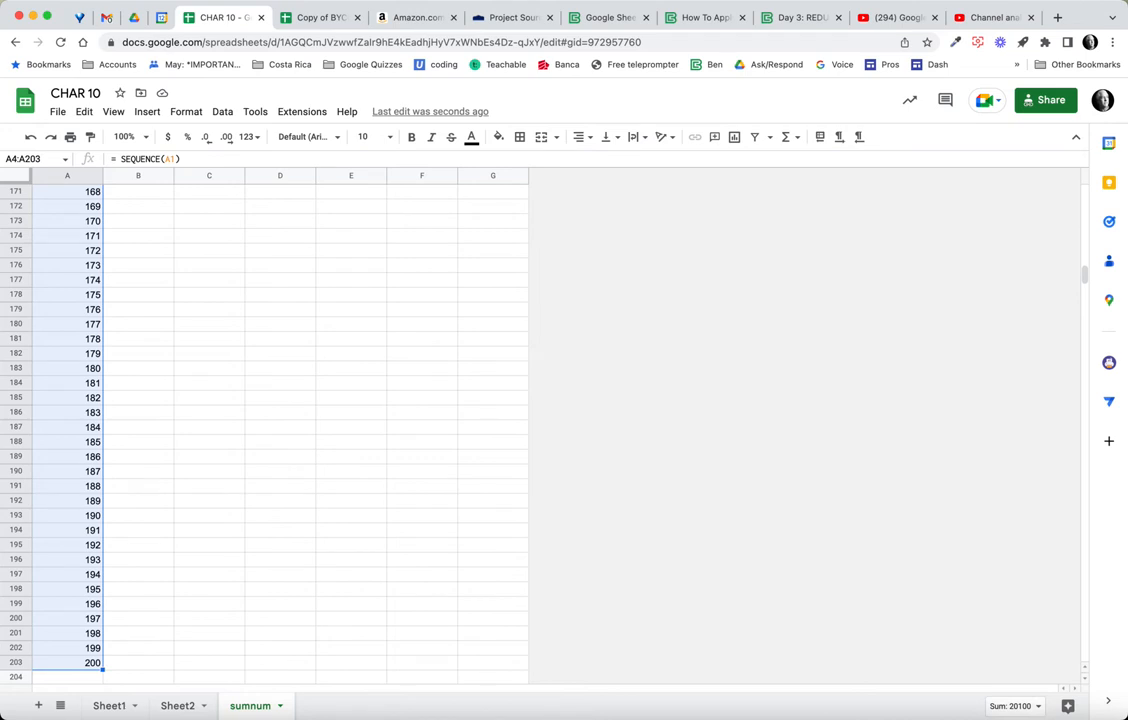
key("super+Home")
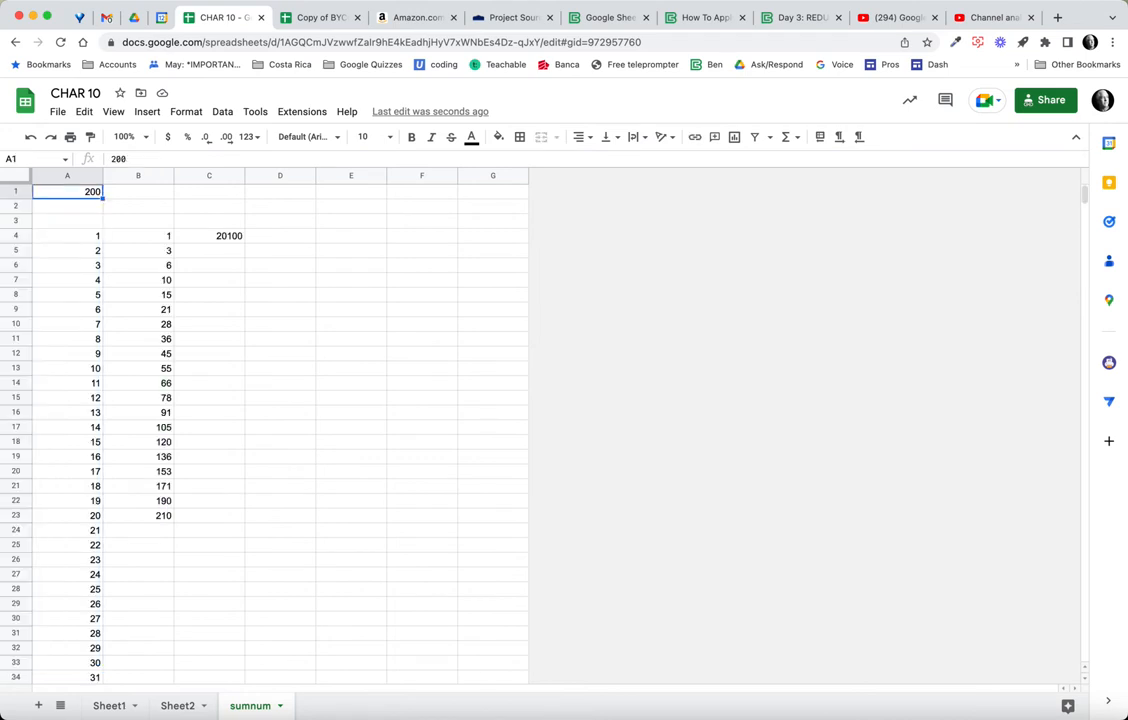
- Set A1 to 100 and review the REDUCE formula in C4
type("100")
key("Return")
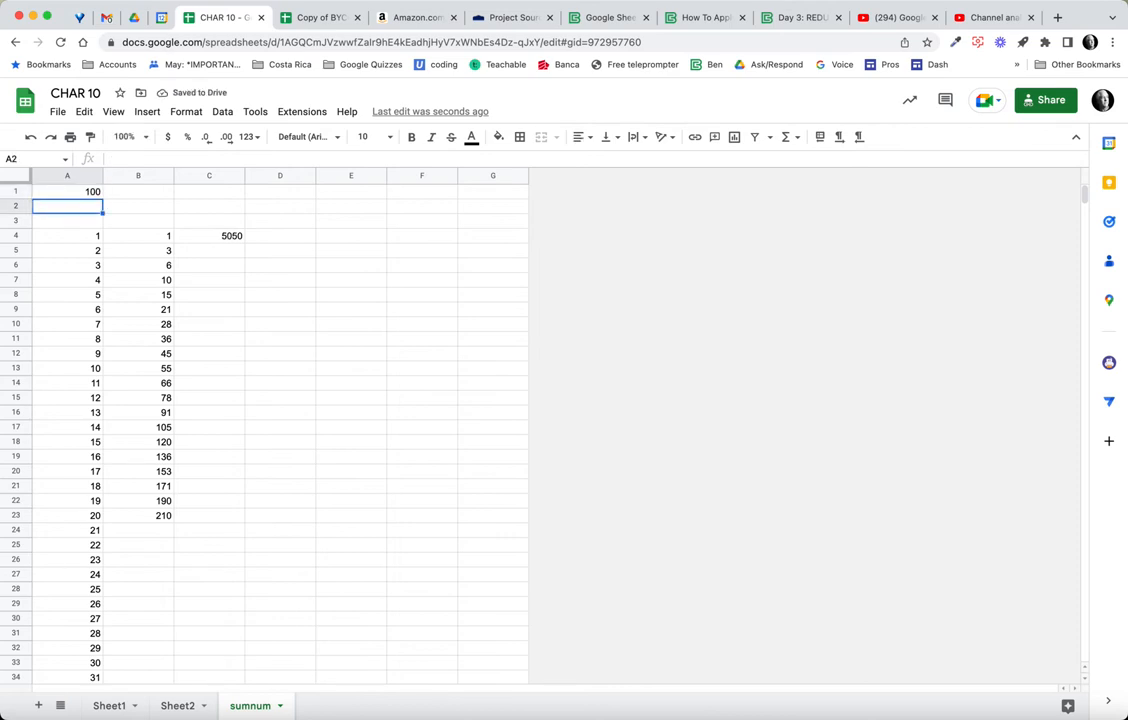
left_click(67, 191)
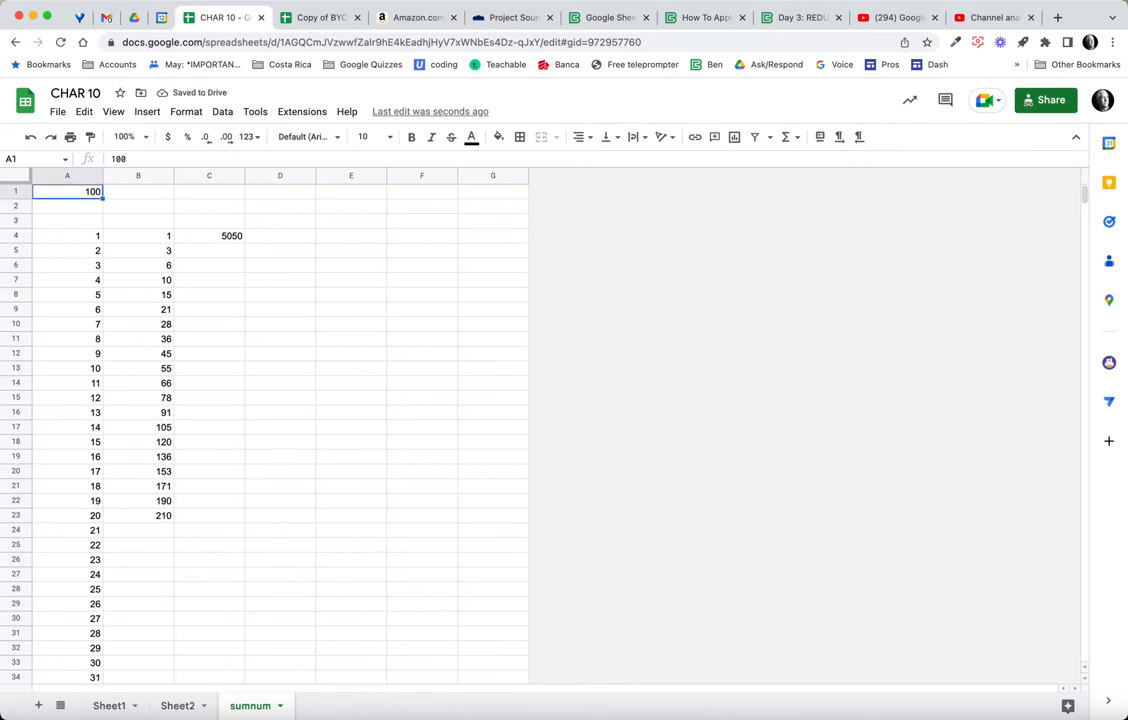
left_click(209, 236)
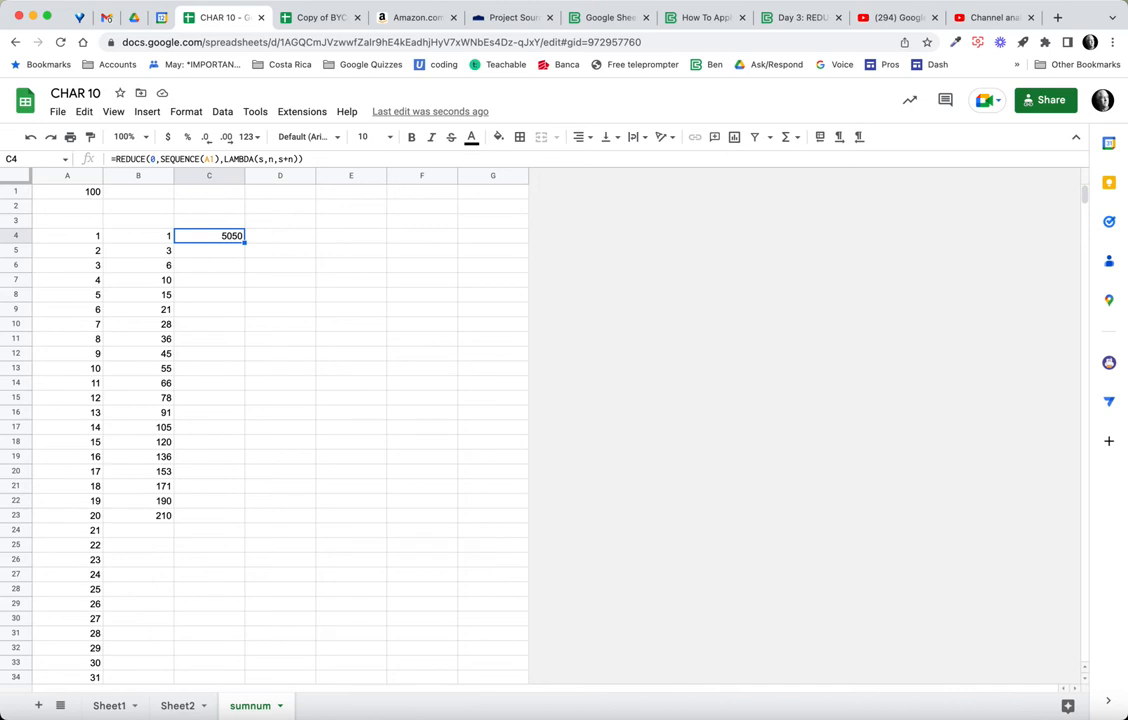
- Set the count in A1 to 50 and then to 40
left_click(67, 191)
type("50")
key("Return")
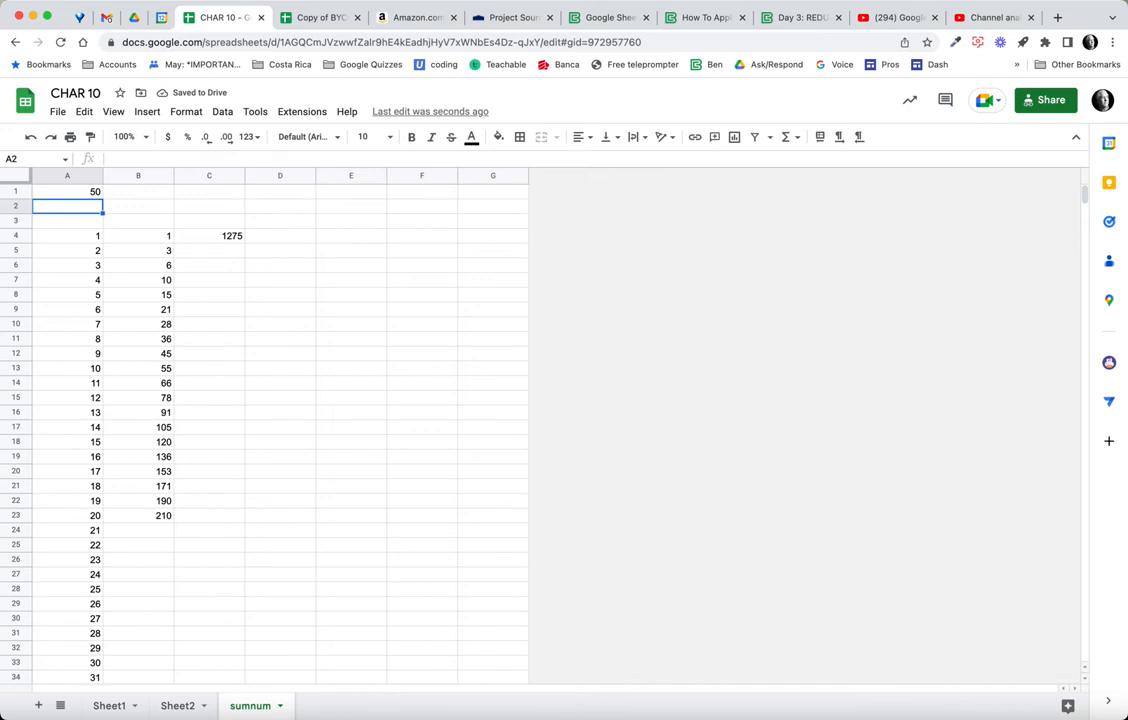
key("Up")
type("40")
key("Return")
- Review the SUM_NUM named function's definition and argument details against the REDUCE formula in C4, and update it without edits
left_click(209, 236)
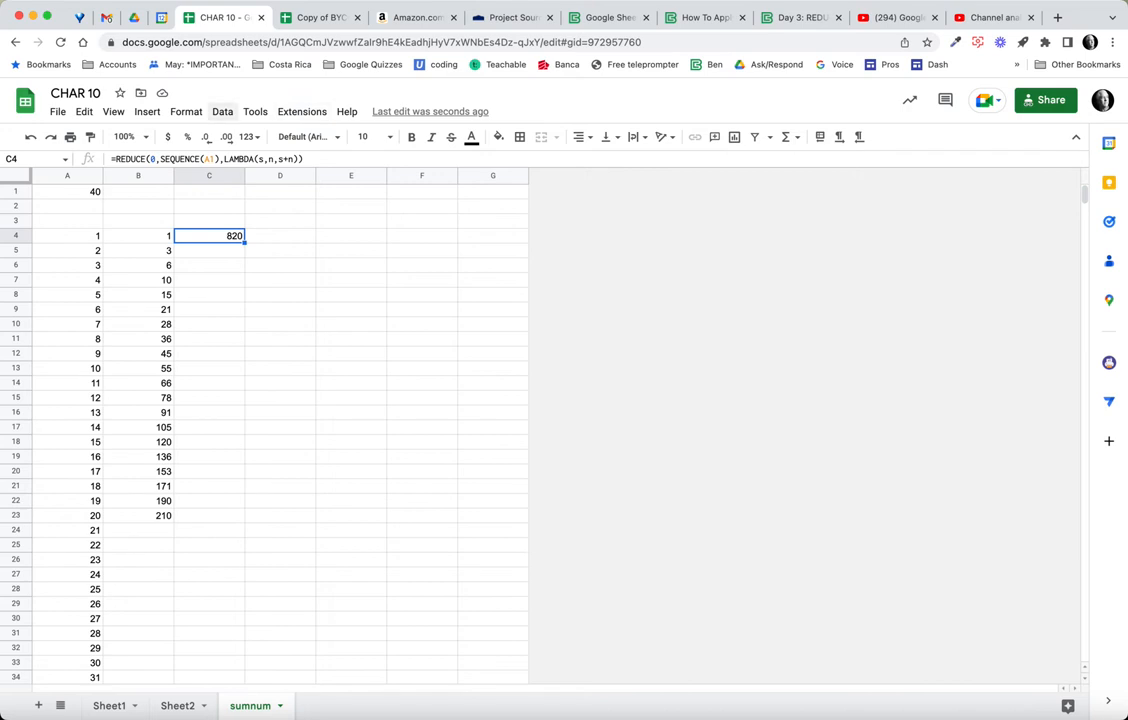
left_click(222, 111)
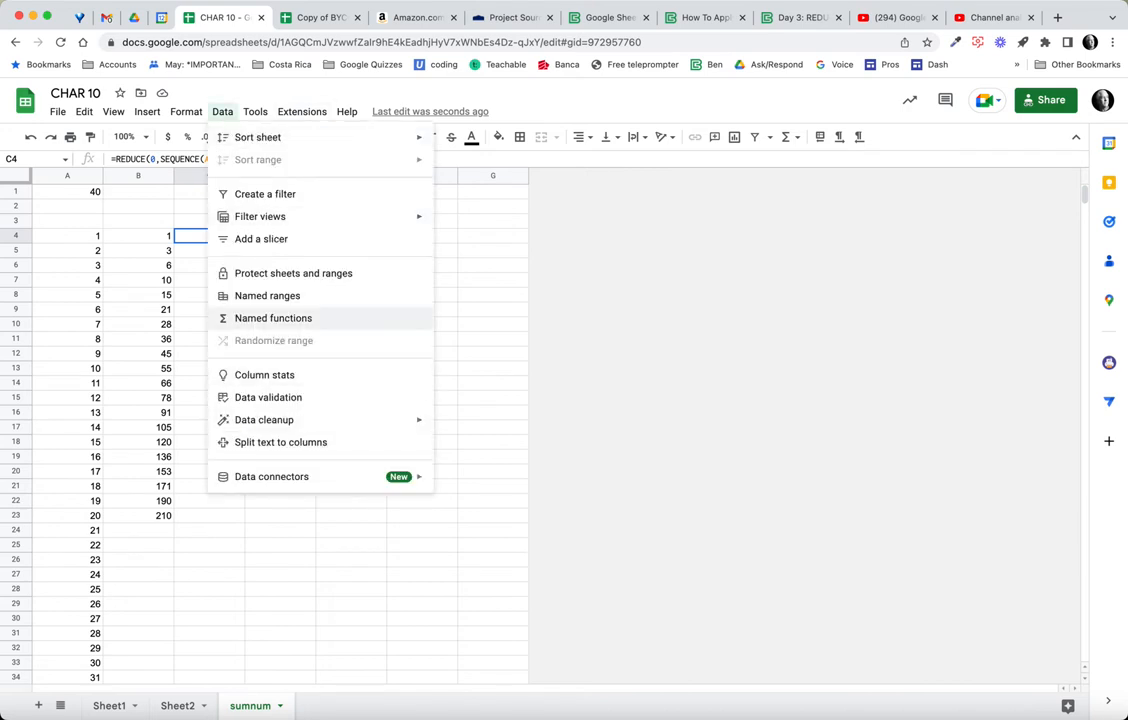
left_click(273, 318)
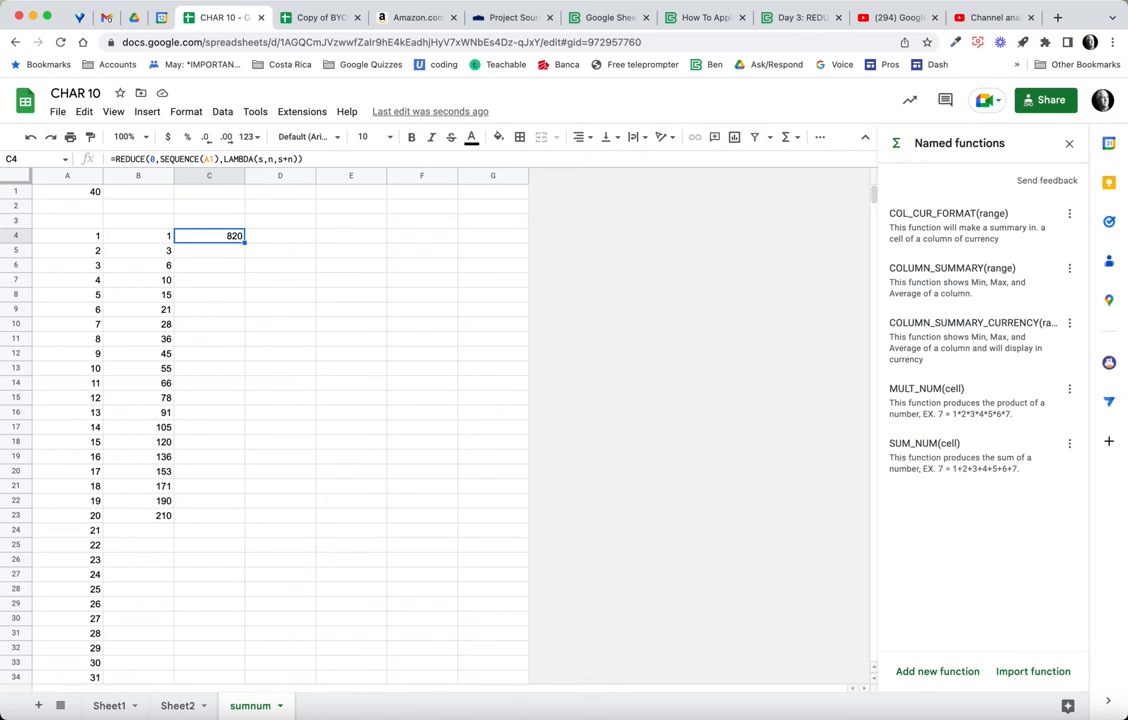
left_click(1069, 443)
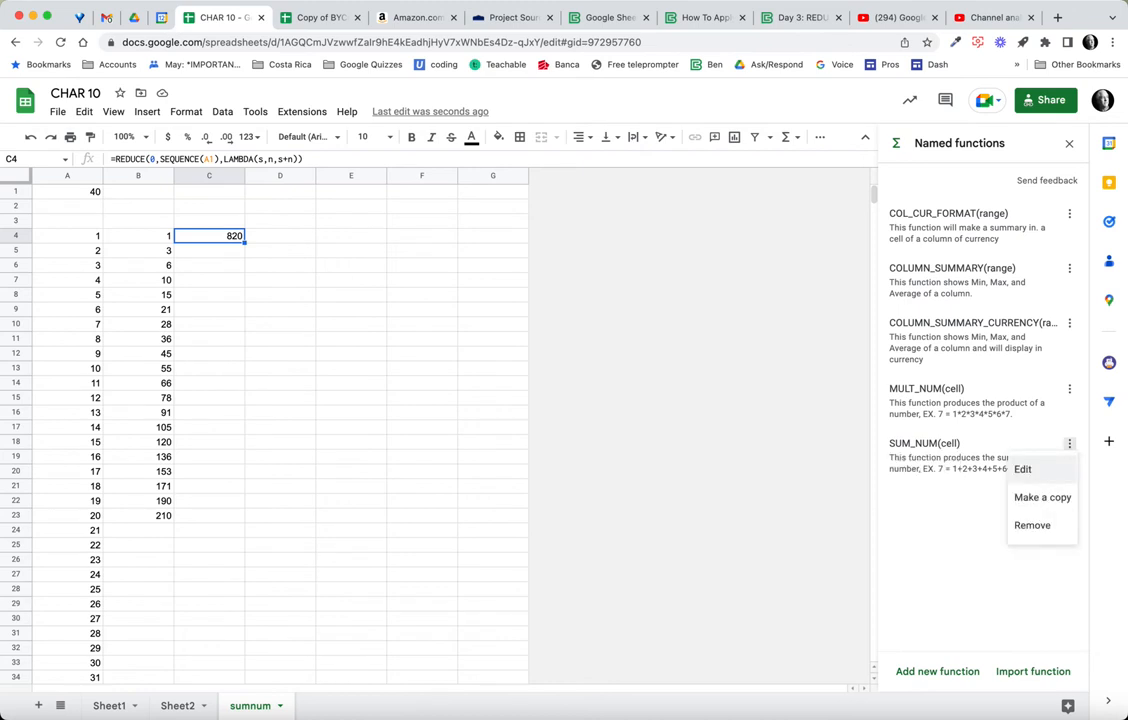
left_click(1022, 468)
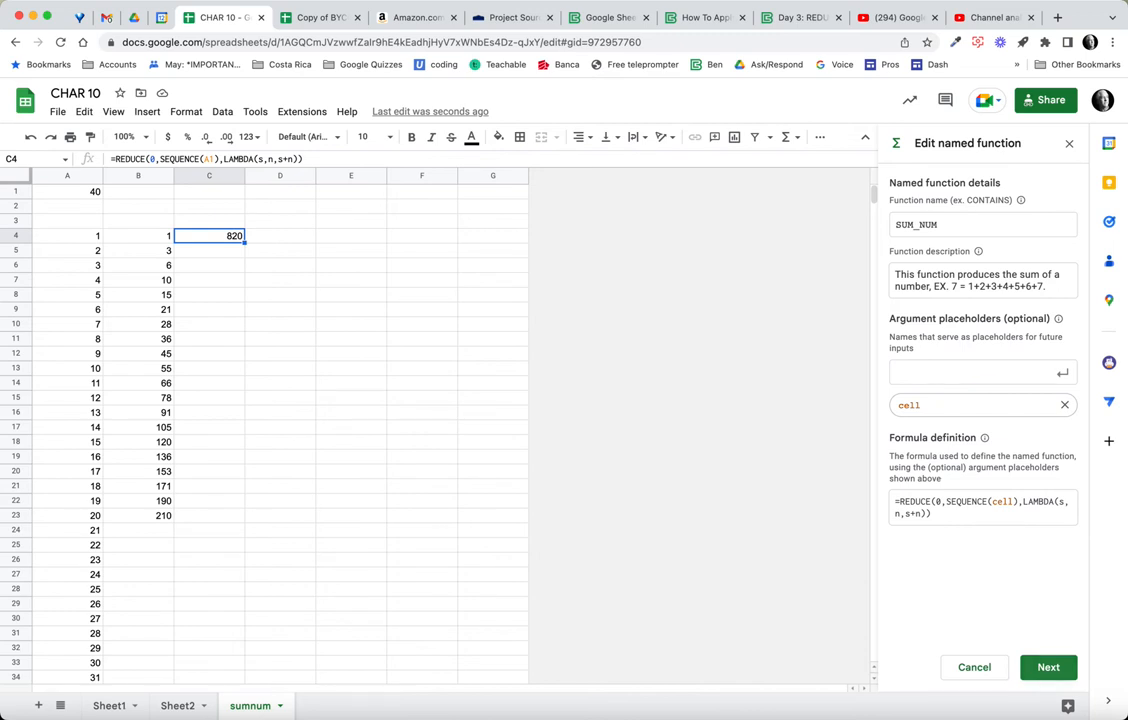
left_click(1048, 667)
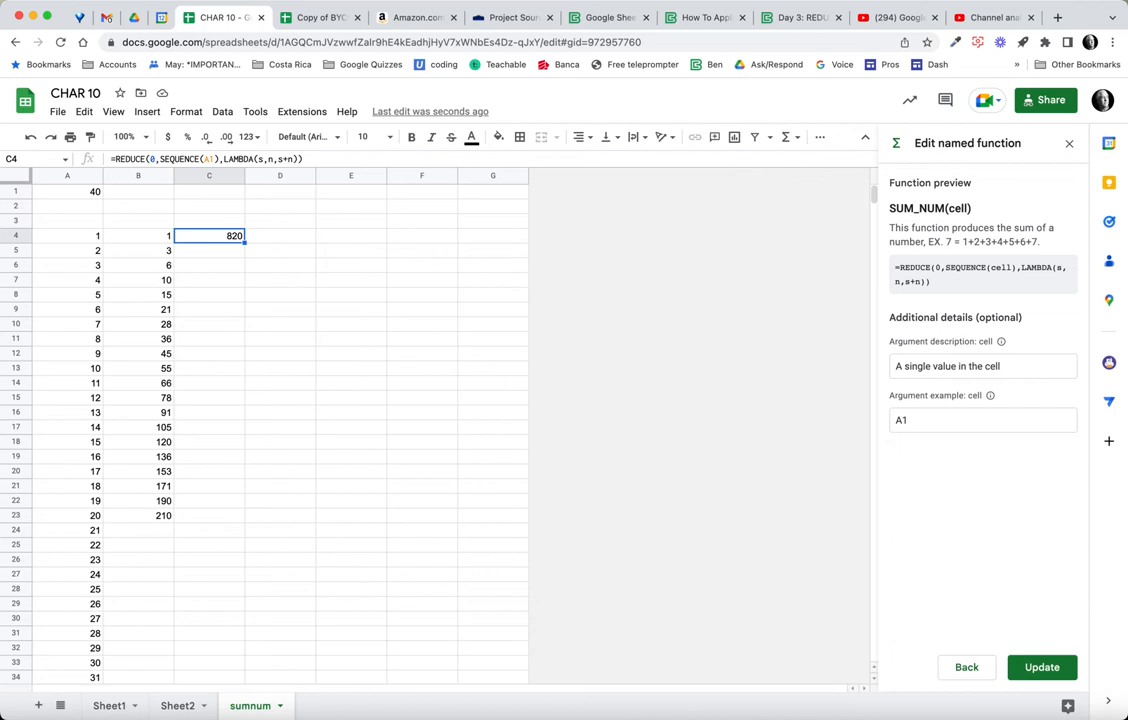
left_click(1042, 667)
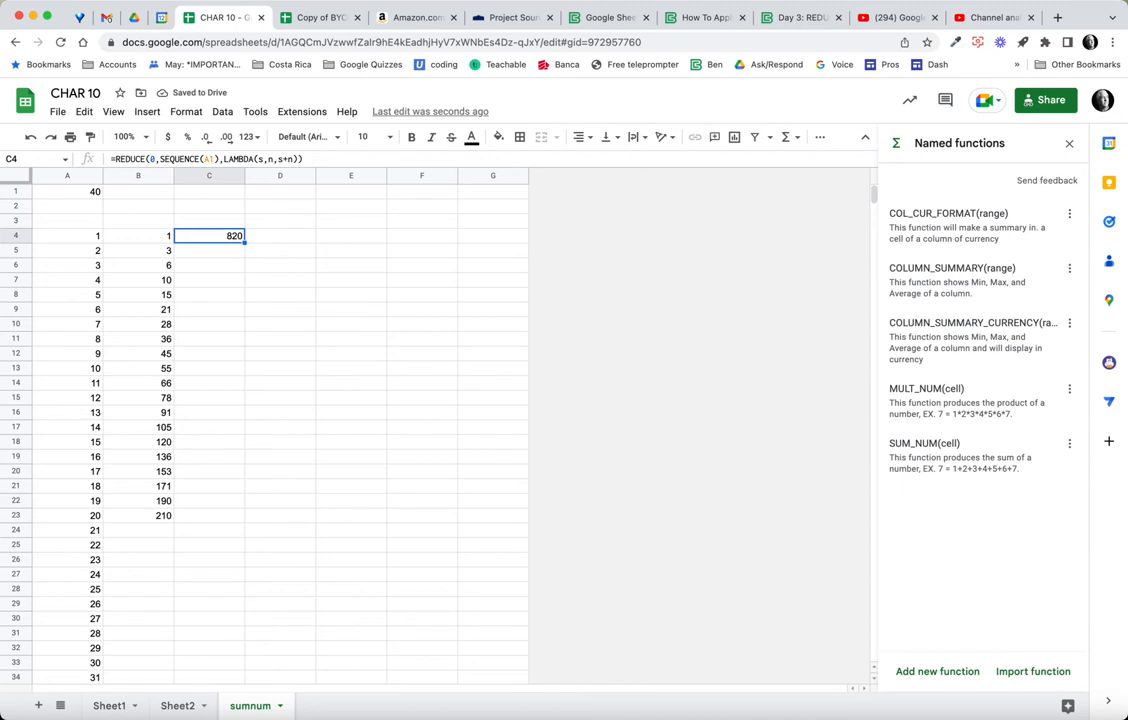
- Enter =SUM_NUM(A1) in cell D1 using the named function
left_click(280, 191)
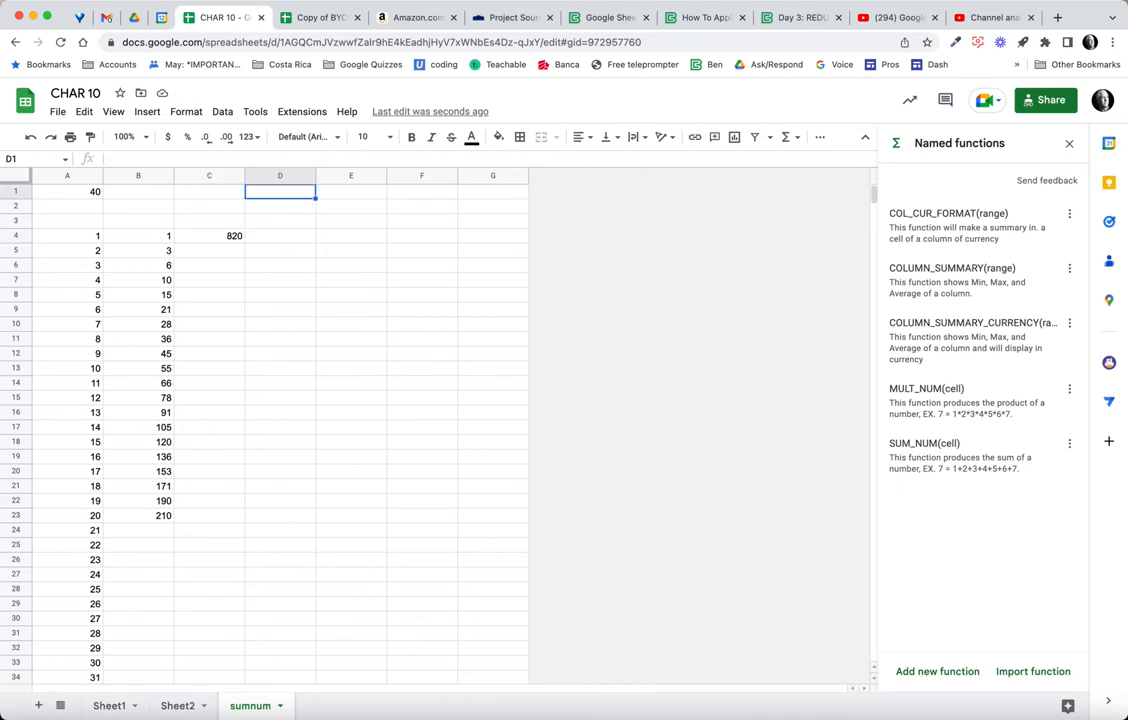
type("=sum")
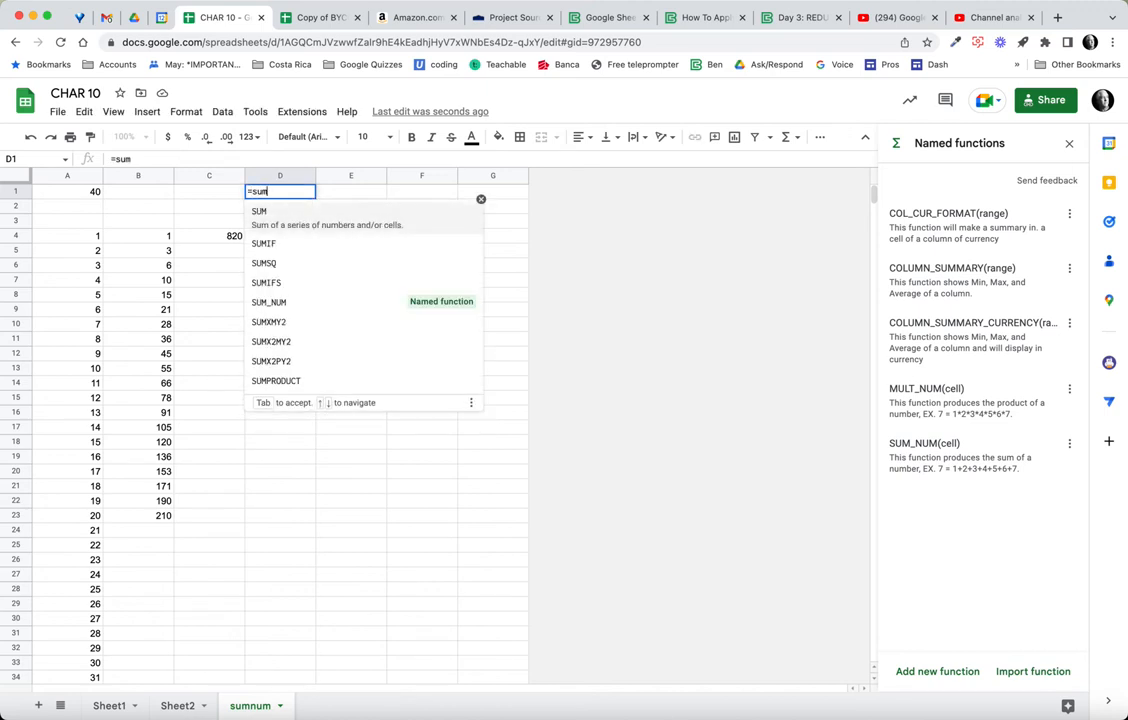
key("Down")
key("Down")
key("Down")
key("Down")
key("Tab")
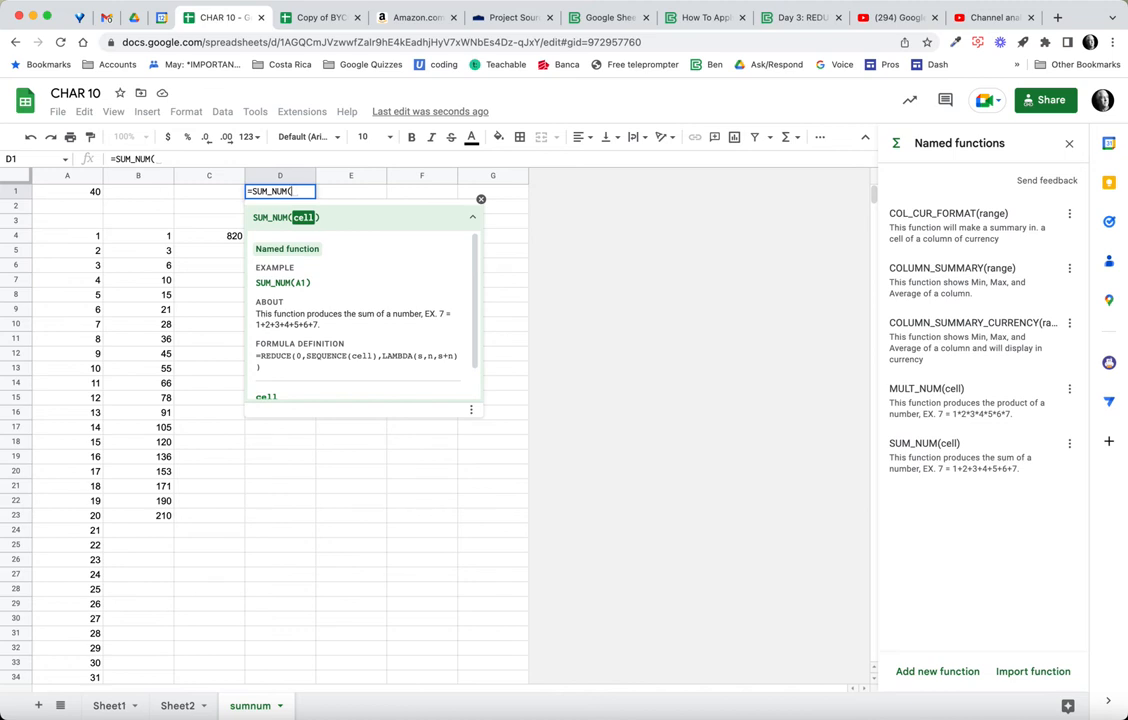
scroll(362, 310, "down", 1)
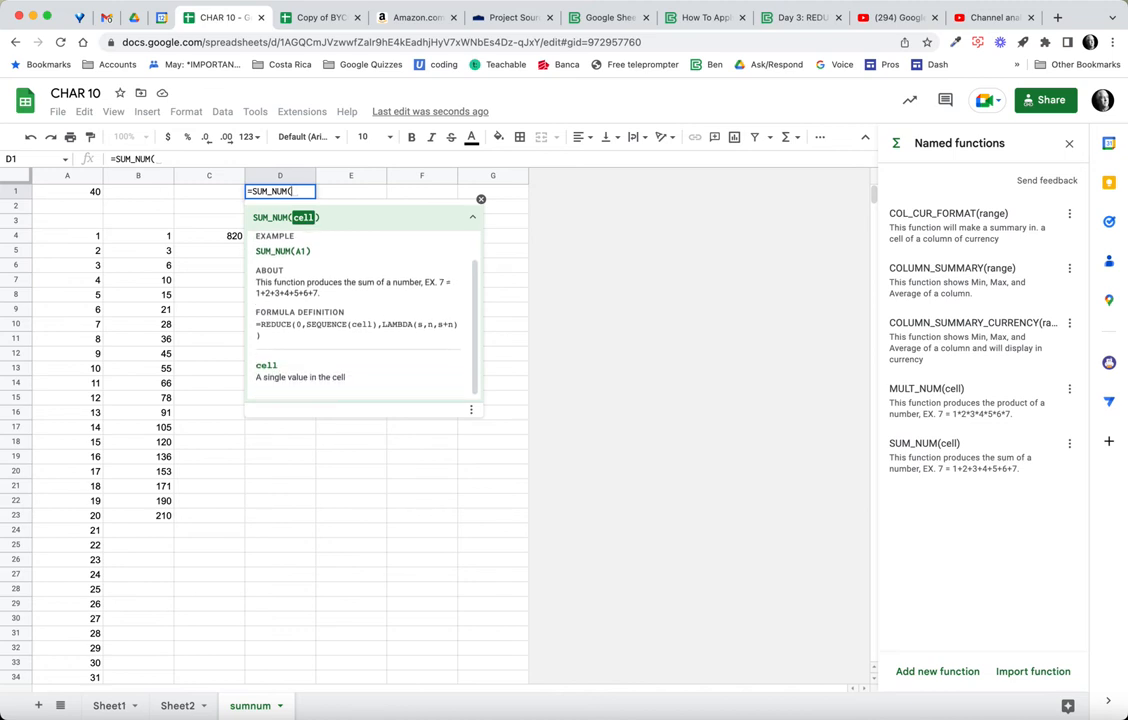
scroll(362, 310, "down", 1)
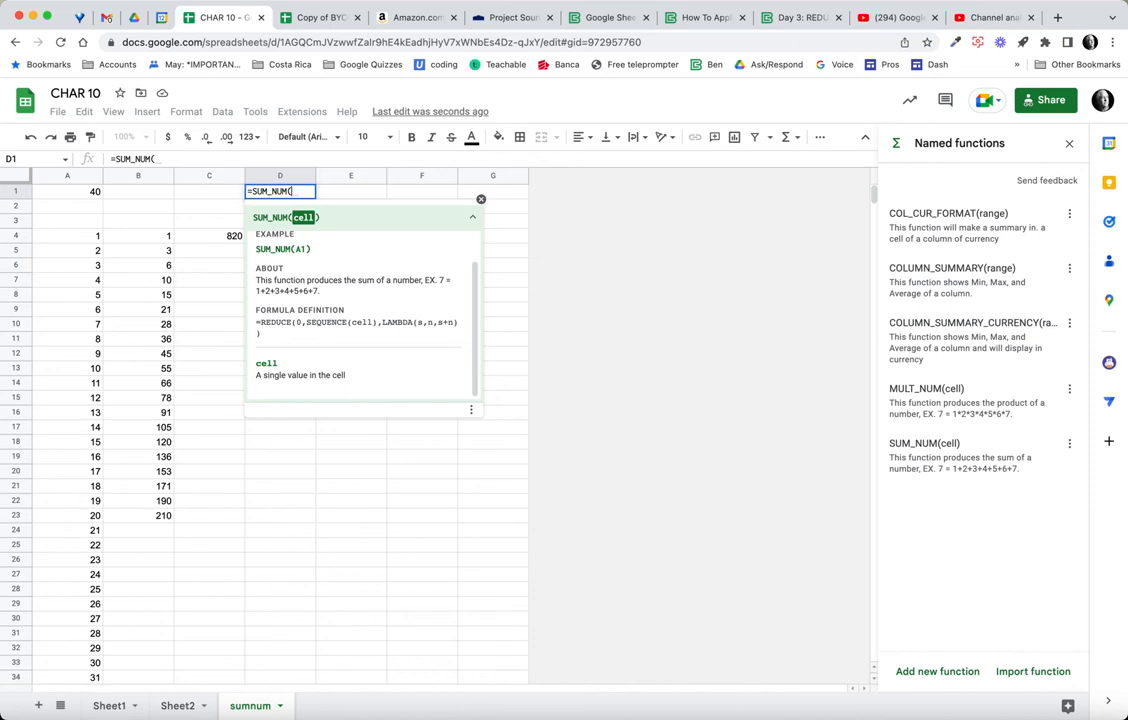
left_click(67, 191)
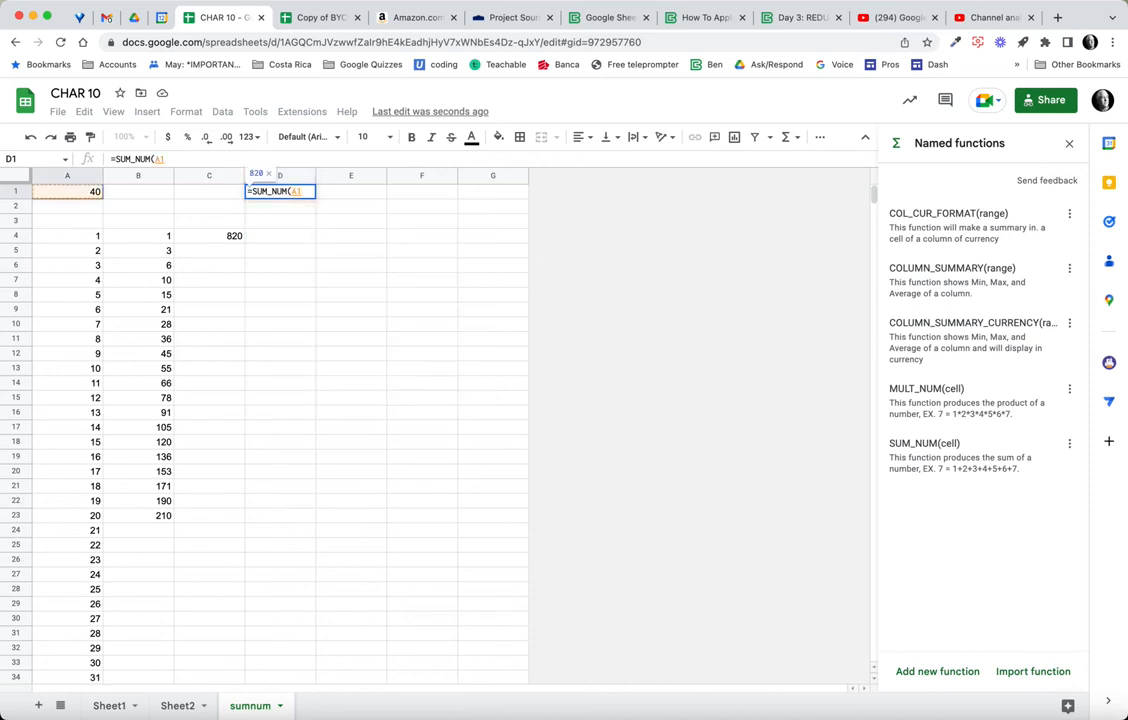
key("Return")
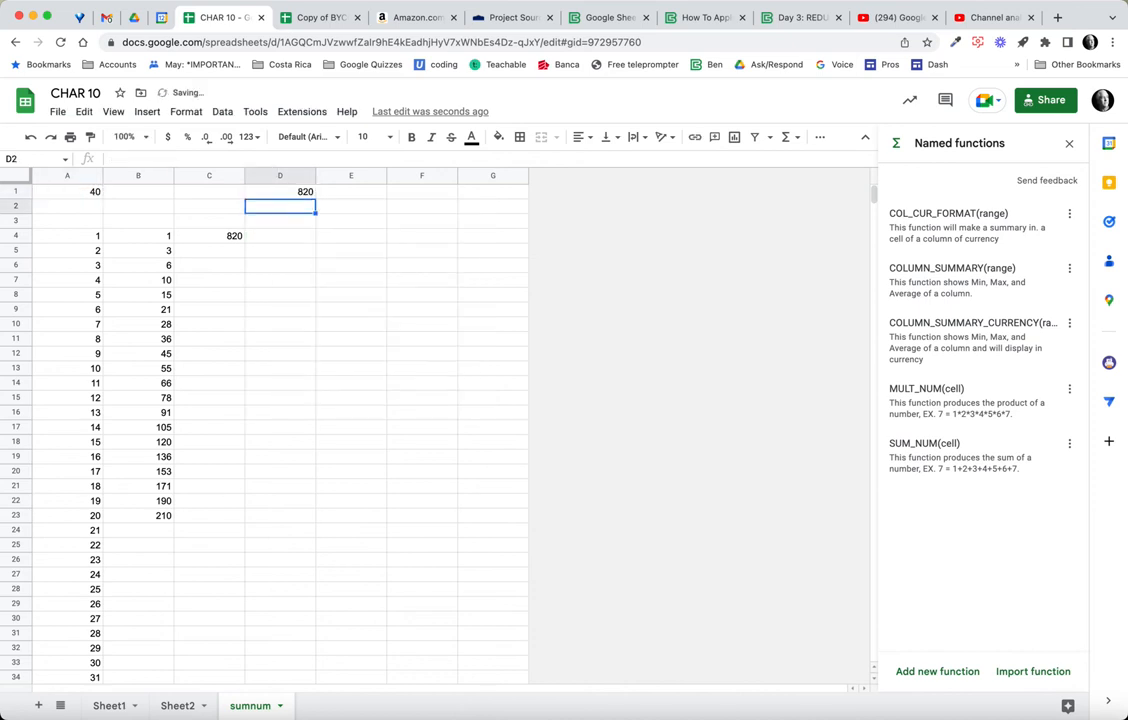
- Set the count in A1 to 20 and move the SUM_NUM formula from D1 to B1
left_click(280, 191)
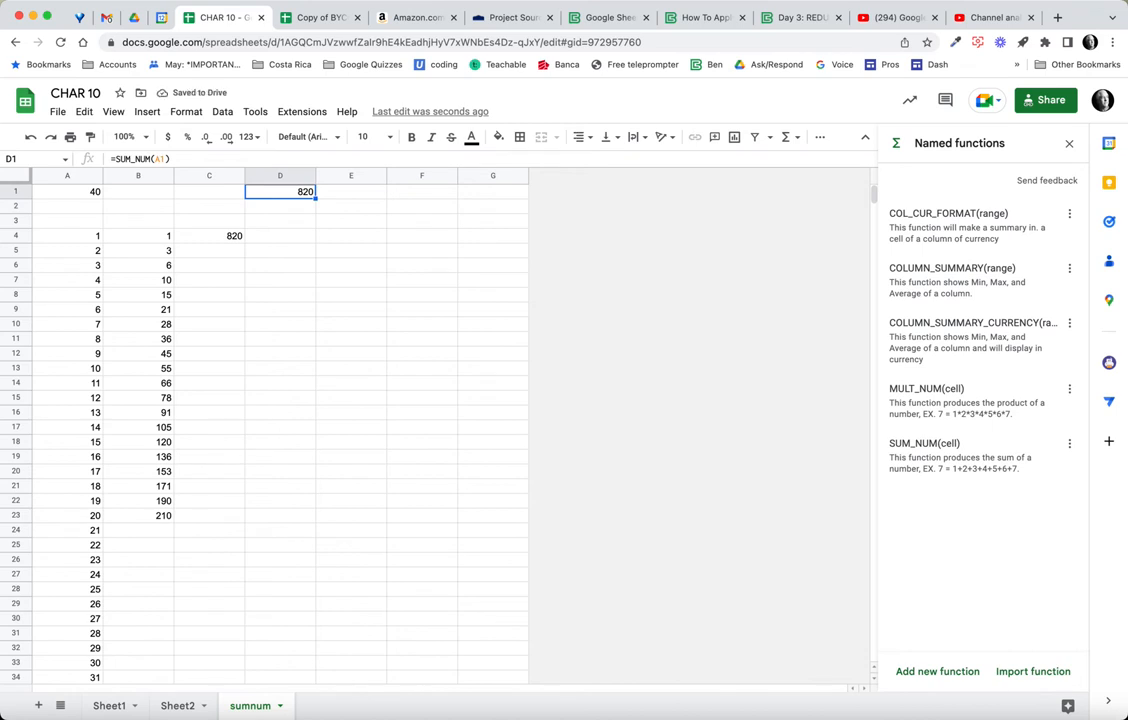
left_click(67, 191)
type("20")
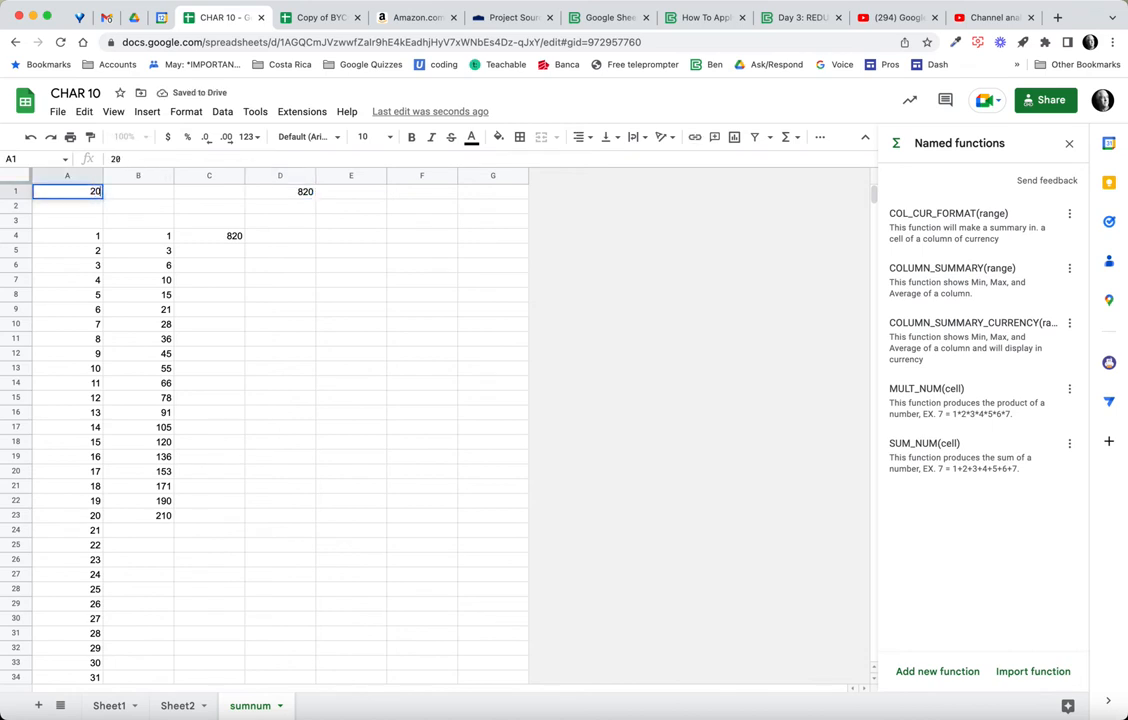
key("Return")
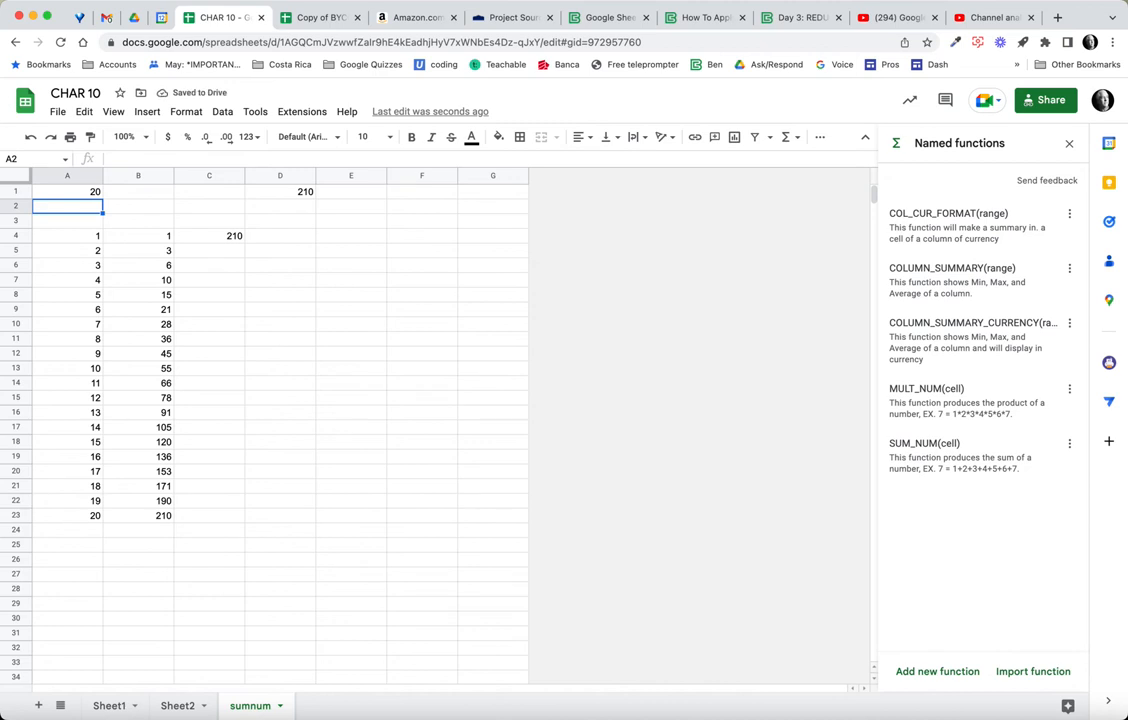
left_click(280, 191)
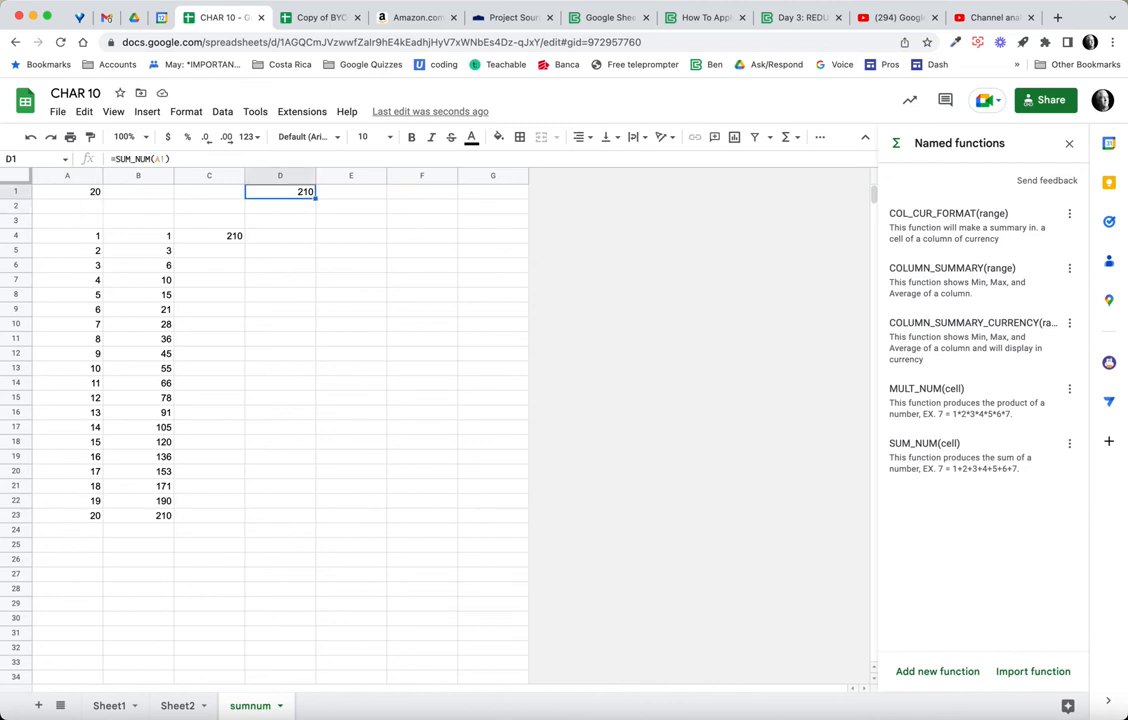
left_click_drag(280, 198, 138, 194)
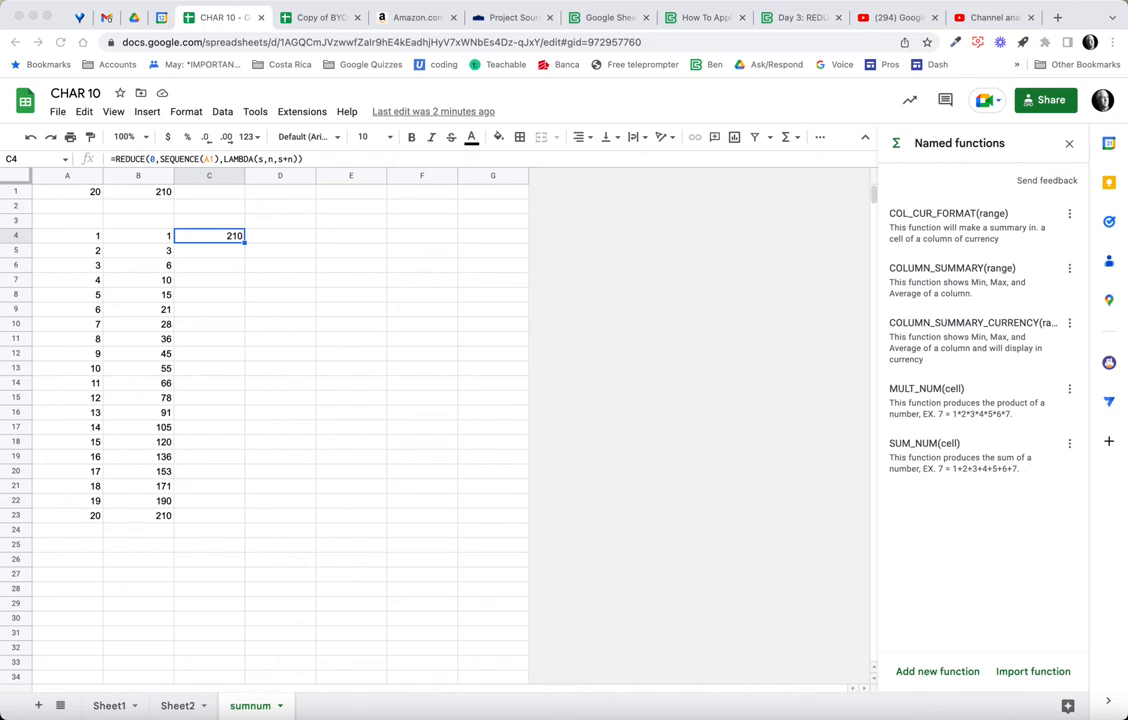
- Clear the running totals in B4:B23 and the REDUCE formula in C4
left_click(67, 236)
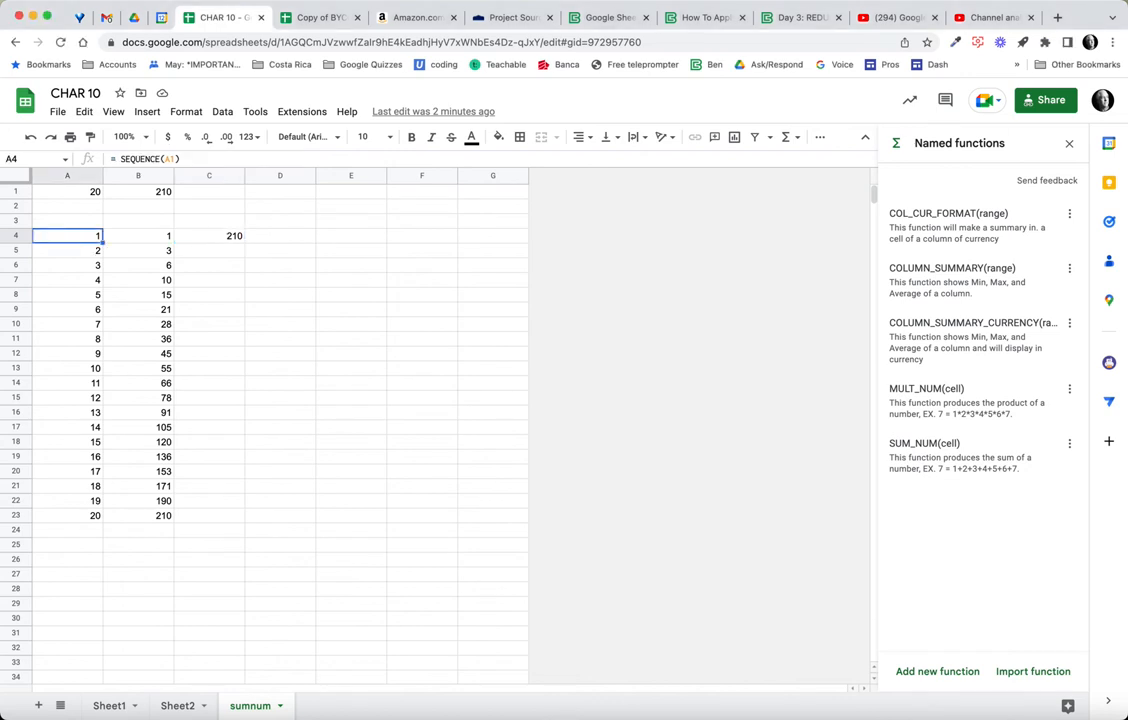
left_click(138, 236)
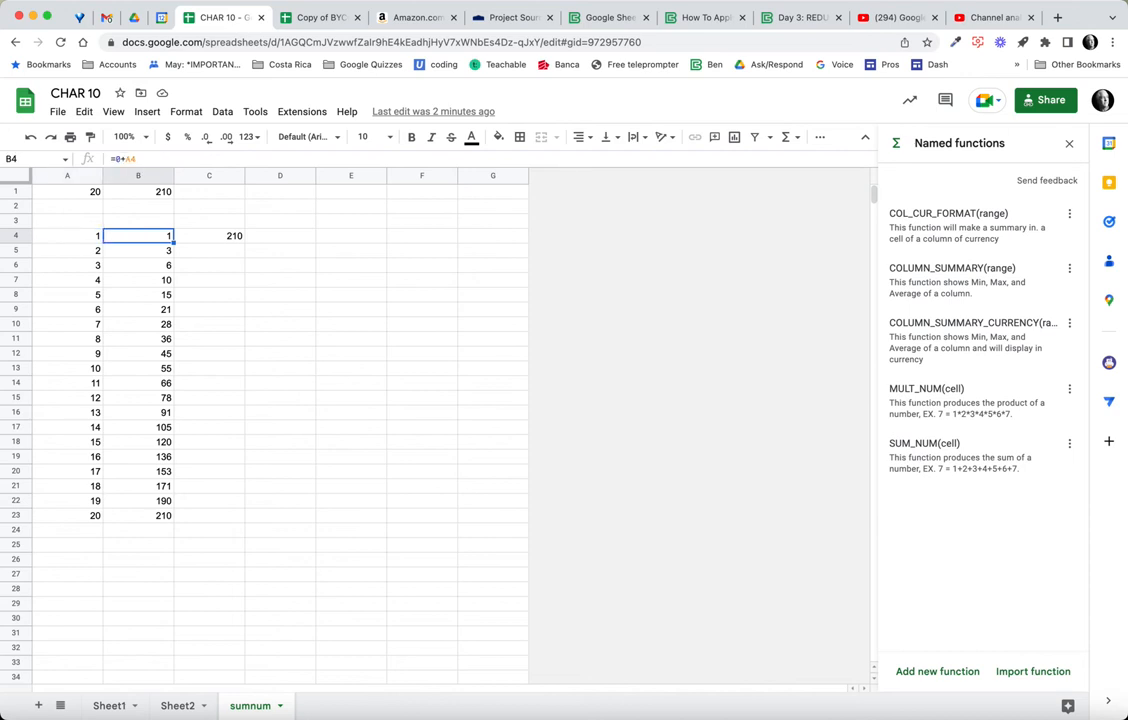
key("shift+Down")
key("shift+Down")
key("shift+Down")
key("shift+Down")
key("shift+Down")
key("shift+Down")
key("shift+Down")
key("shift+Down")
key("shift+Down")
key("shift+Down")
key("shift+Down")
key("shift+Down")
key("shift+Down")
key("shift+Down")
key("shift+Down")
key("shift+Down")
key("shift+Down")
key("shift+Down")
key("shift+Down")
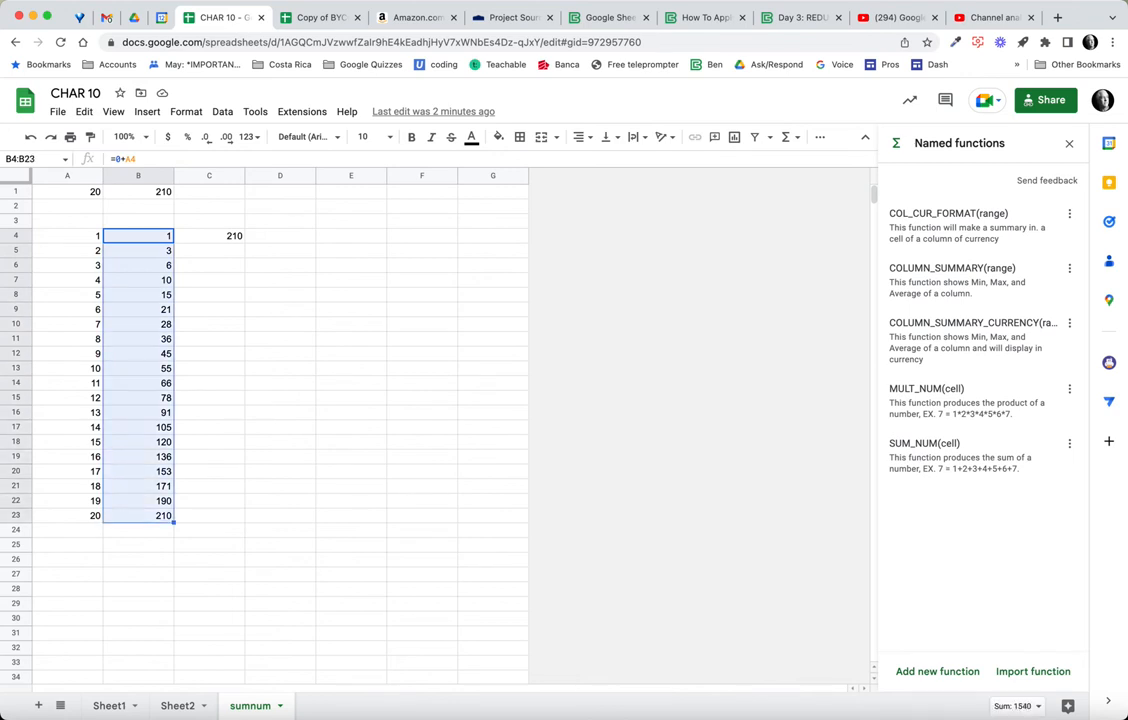
key("Delete")
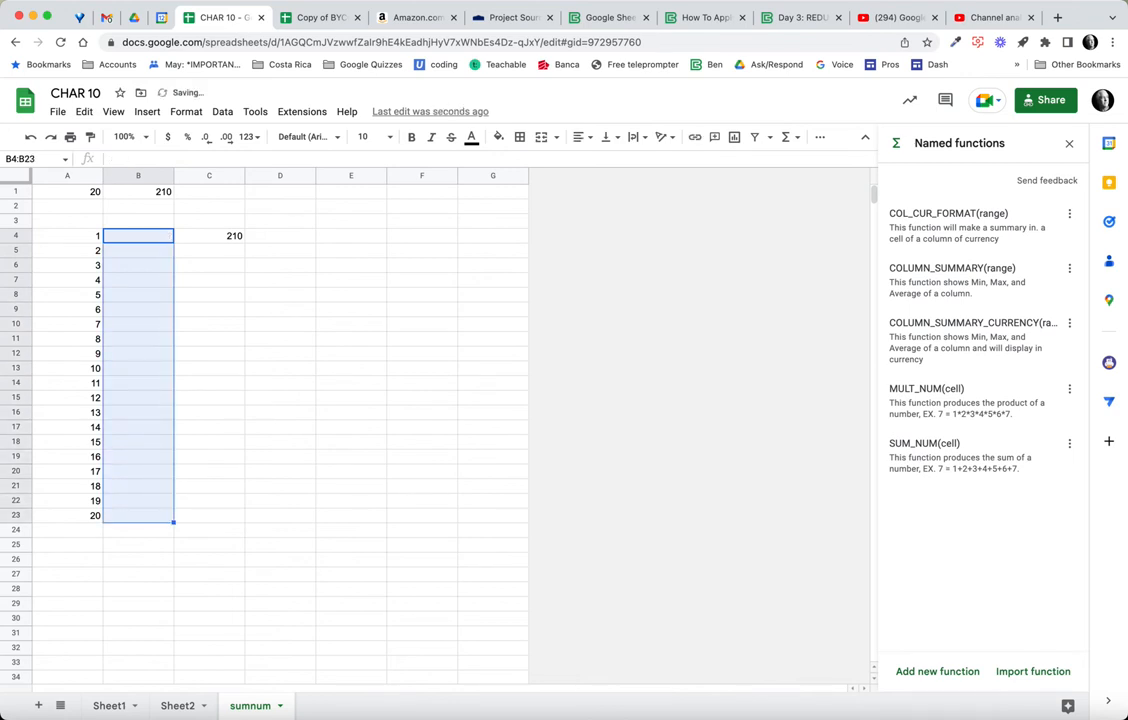
left_click(209, 236)
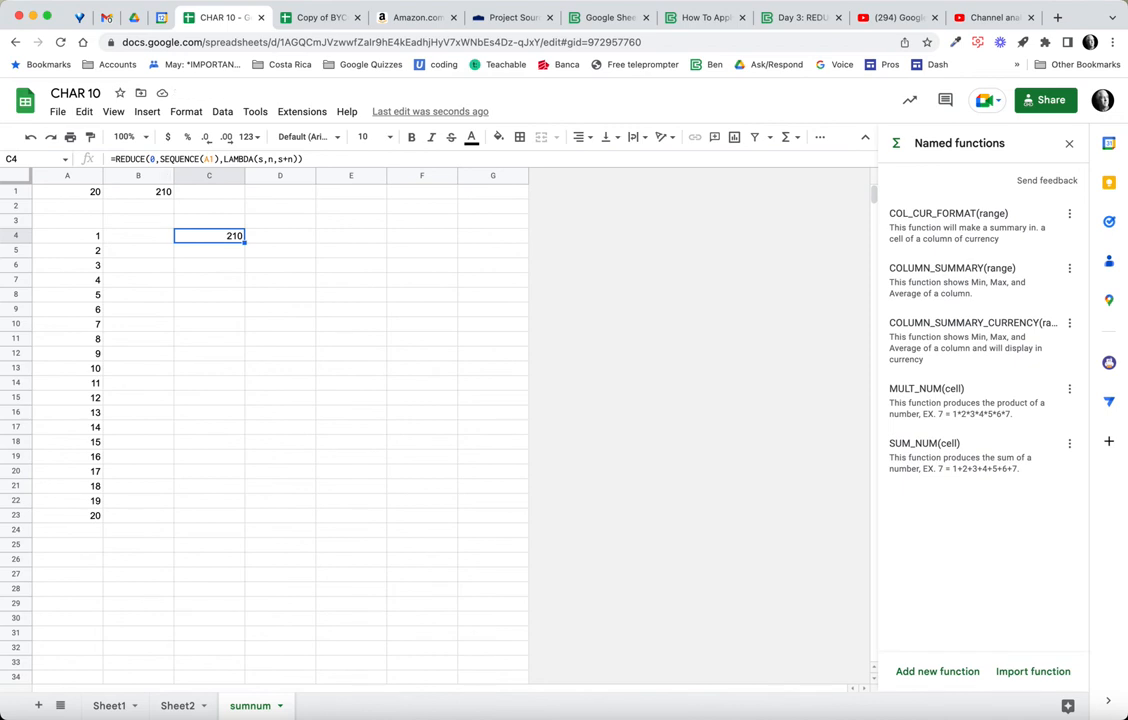
key("Delete")
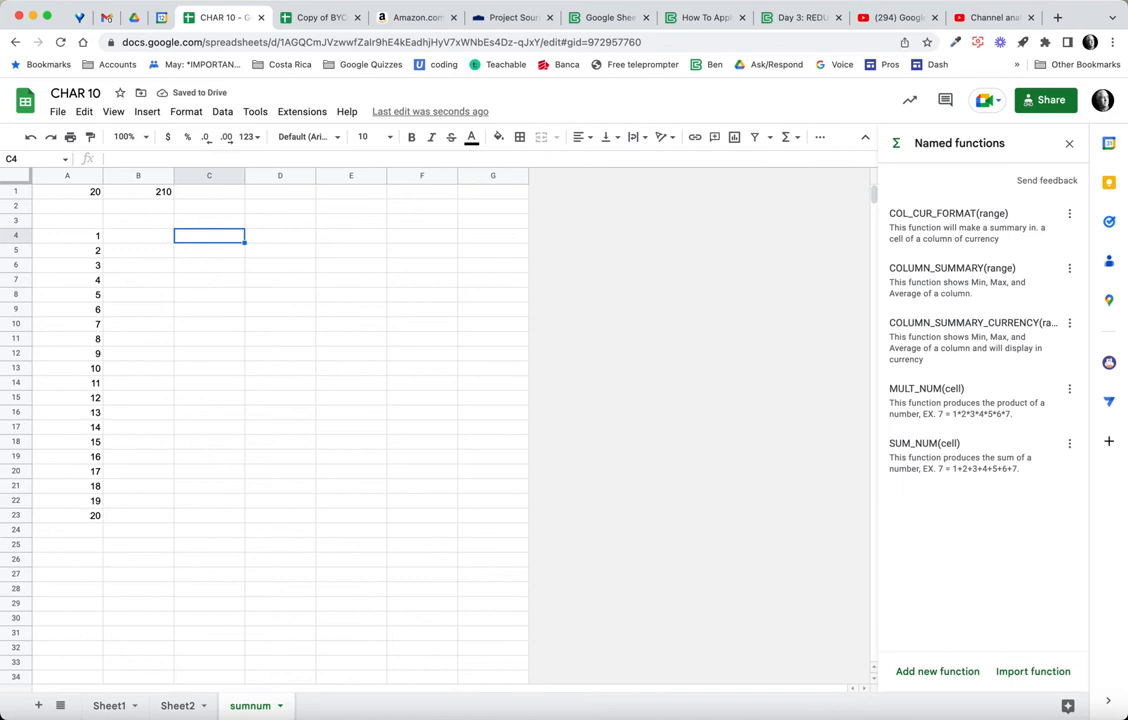
- Start a BYROW formula in B4 with the open-ended range A4:A as its array
left_click(138, 236)
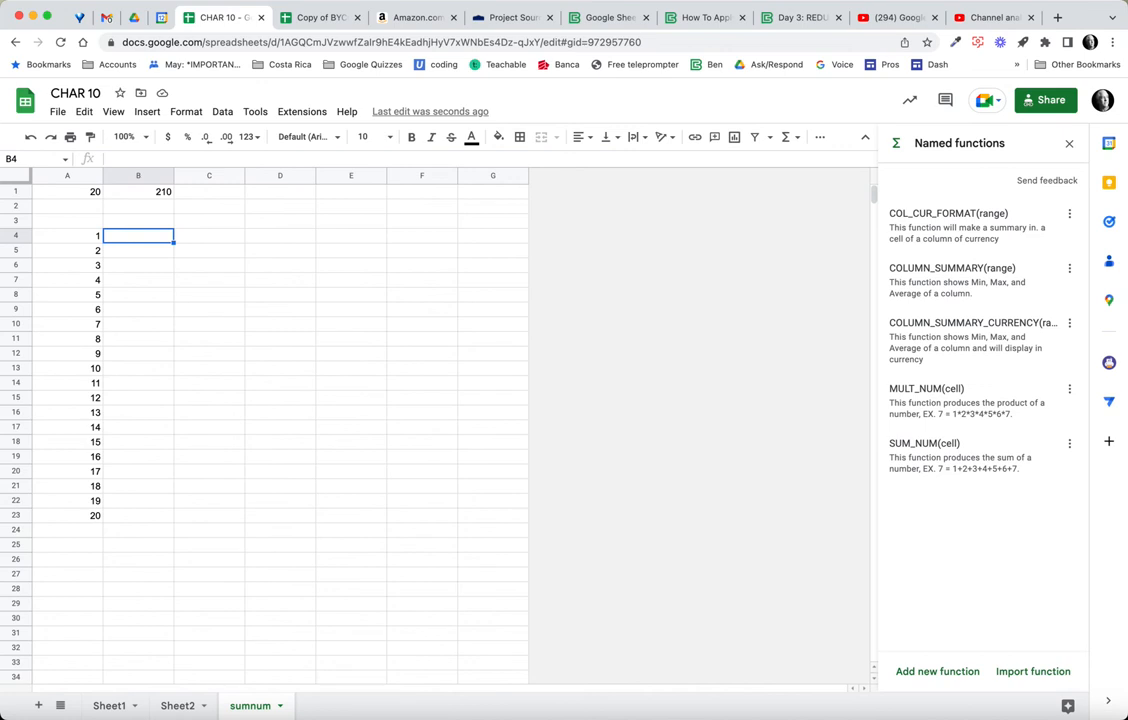
type("=byro")
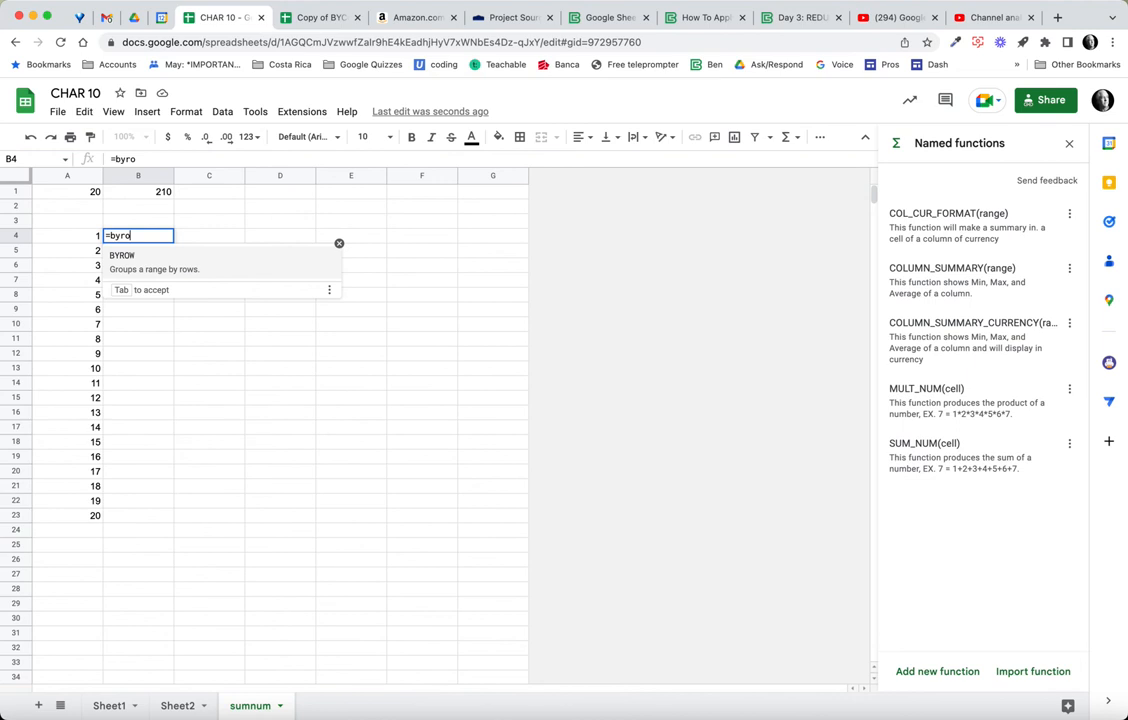
key("Tab")
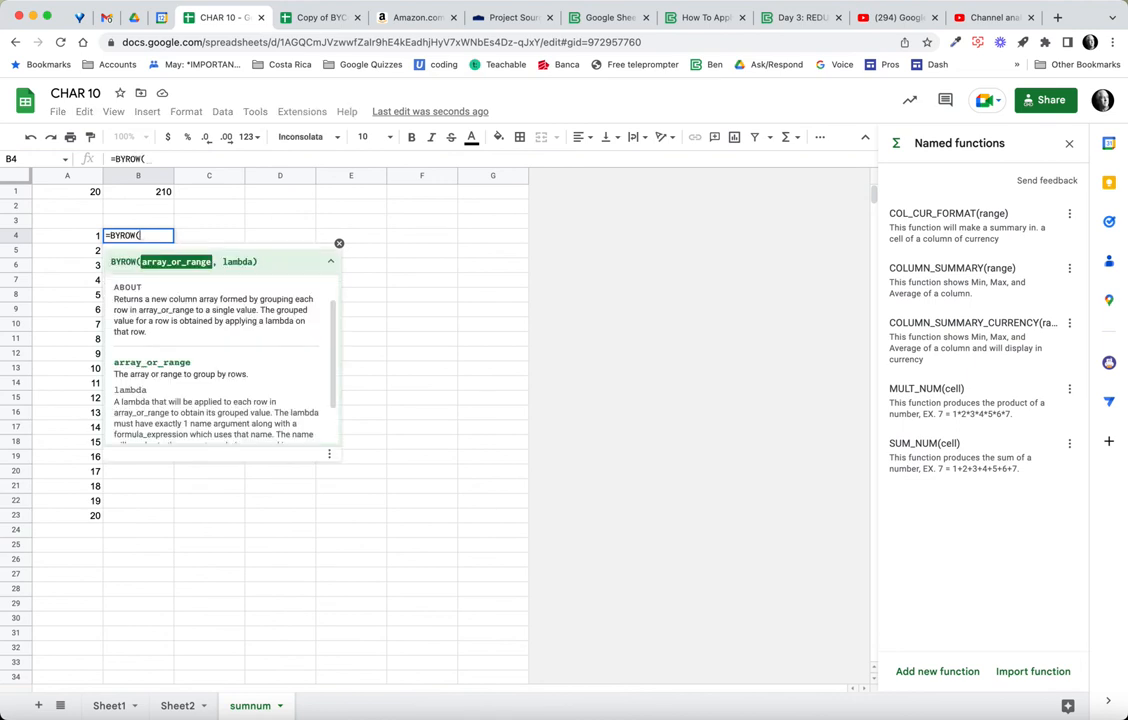
left_click_drag(67, 236, 67, 530)
left_click(67, 530)
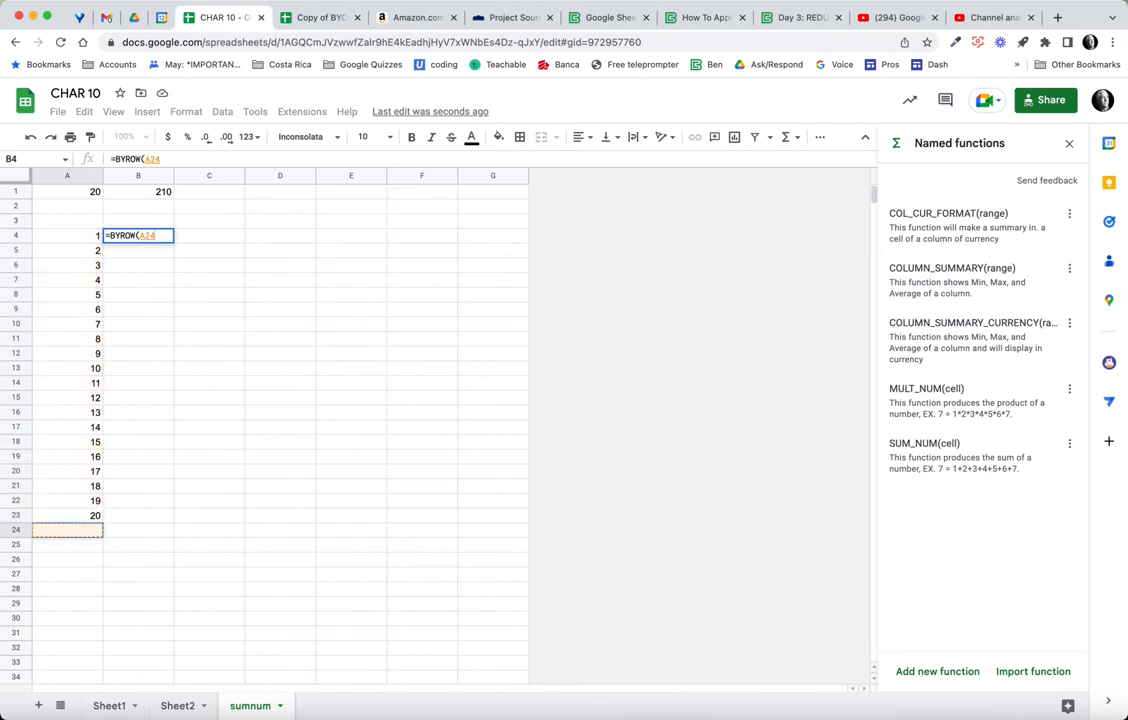
left_click(67, 236)
type(":A")
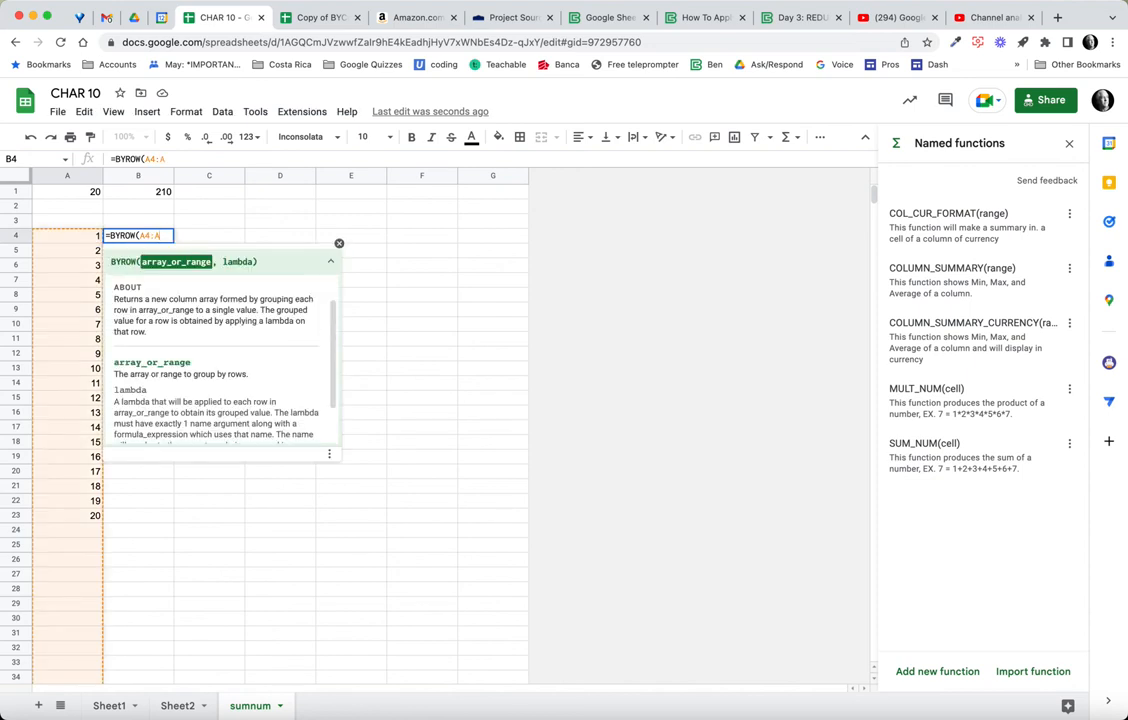
type(",")
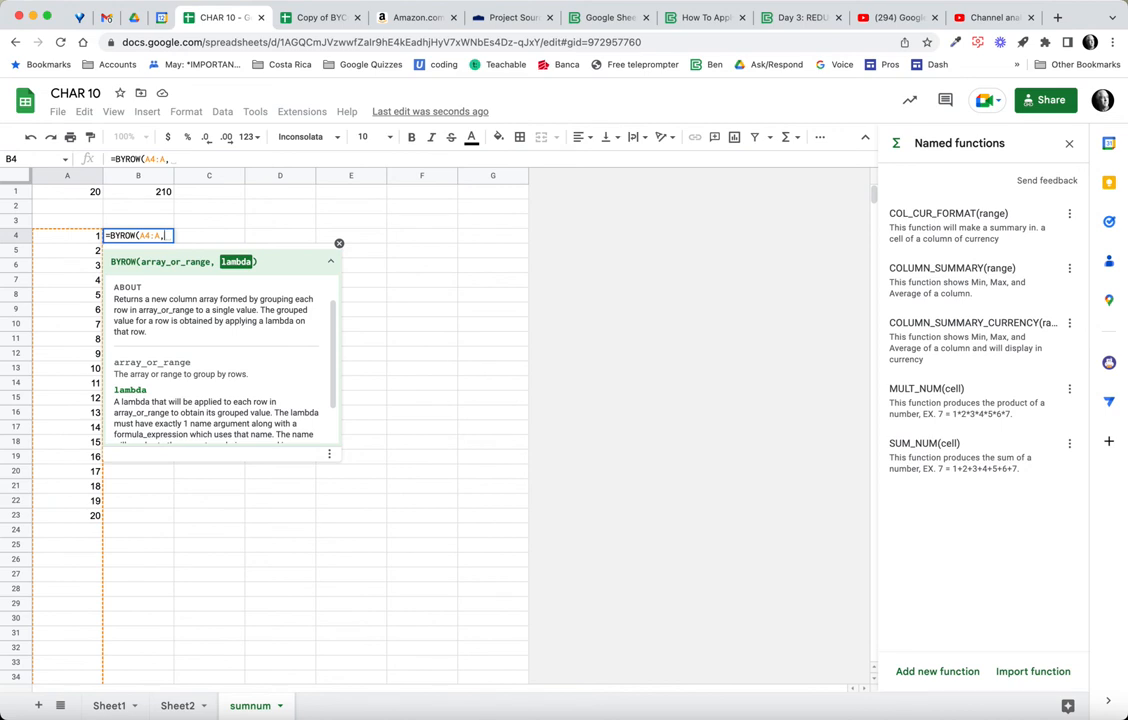
- Continue the BYROW formula in B4 with a LAMBDA whose name argument is r
scroll(220, 350, "down", 2)
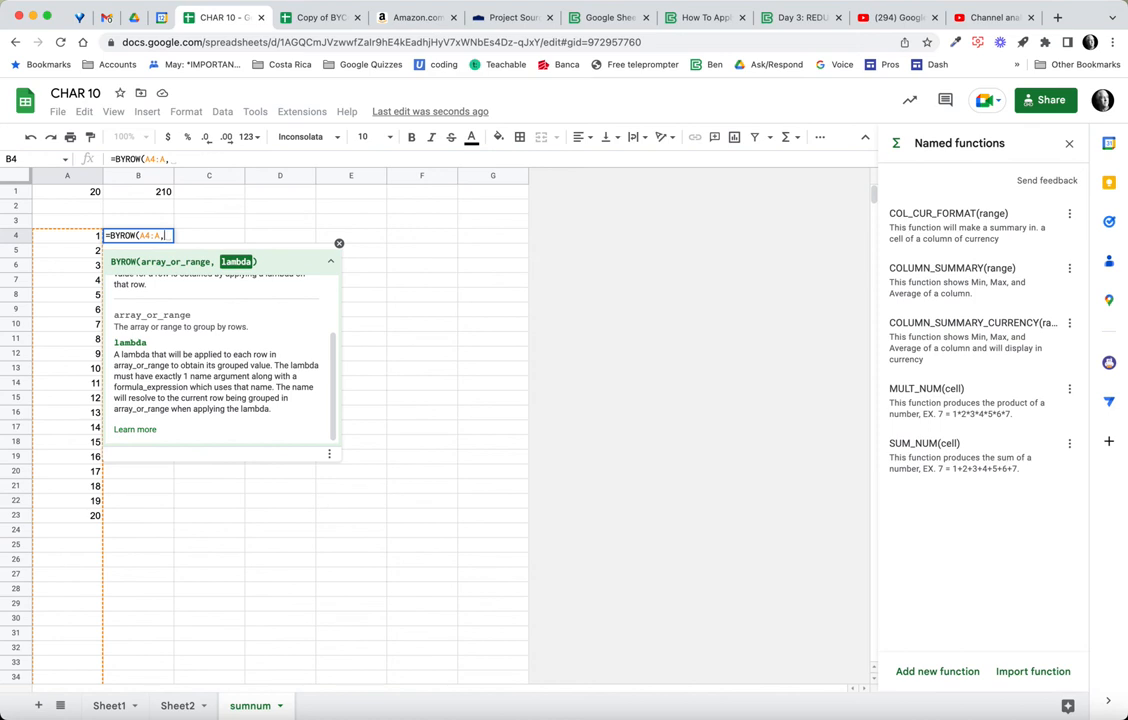
type("lam")
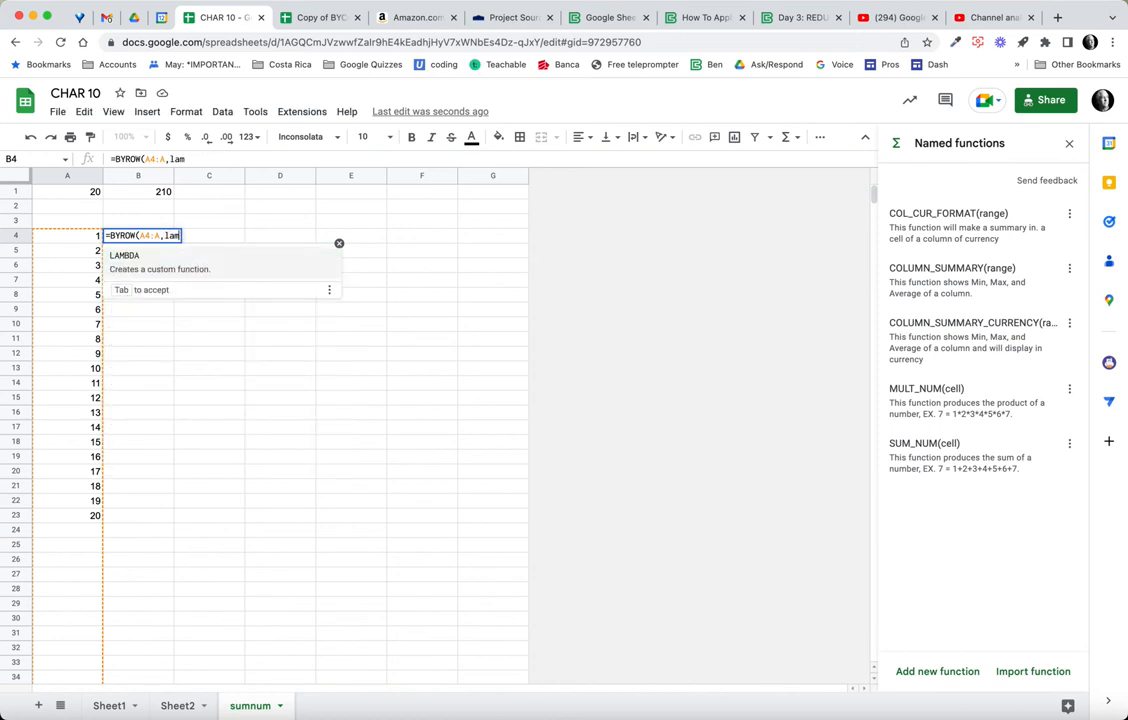
key("Tab")
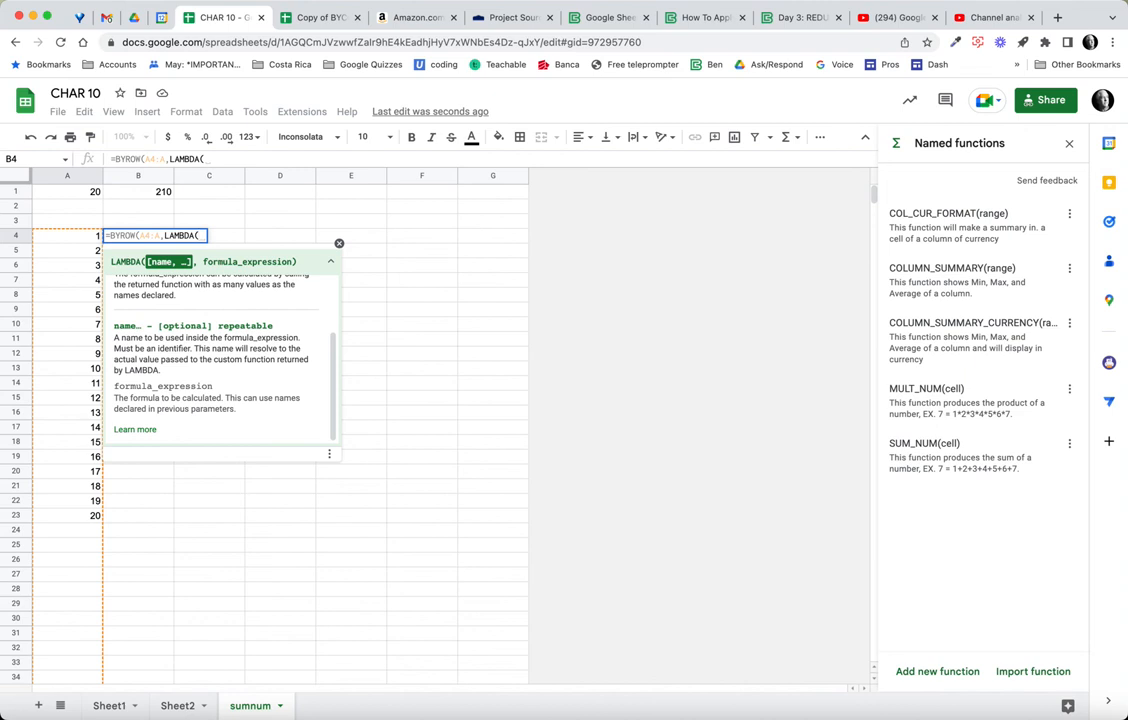
type("r")
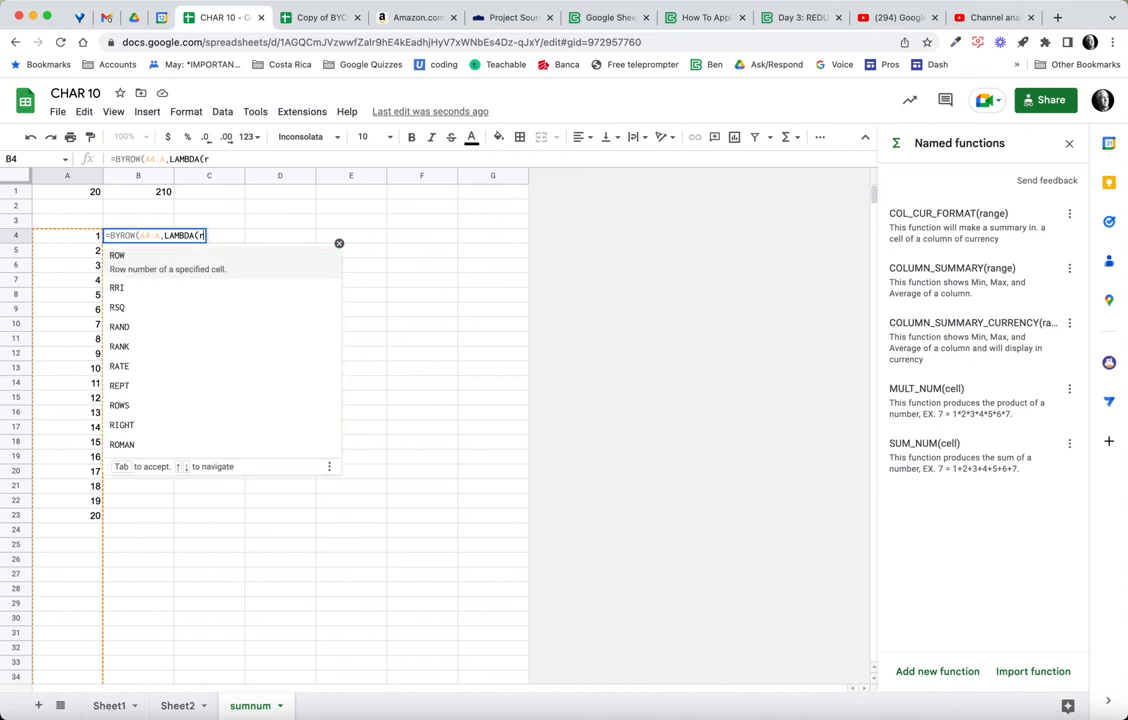
type(",")
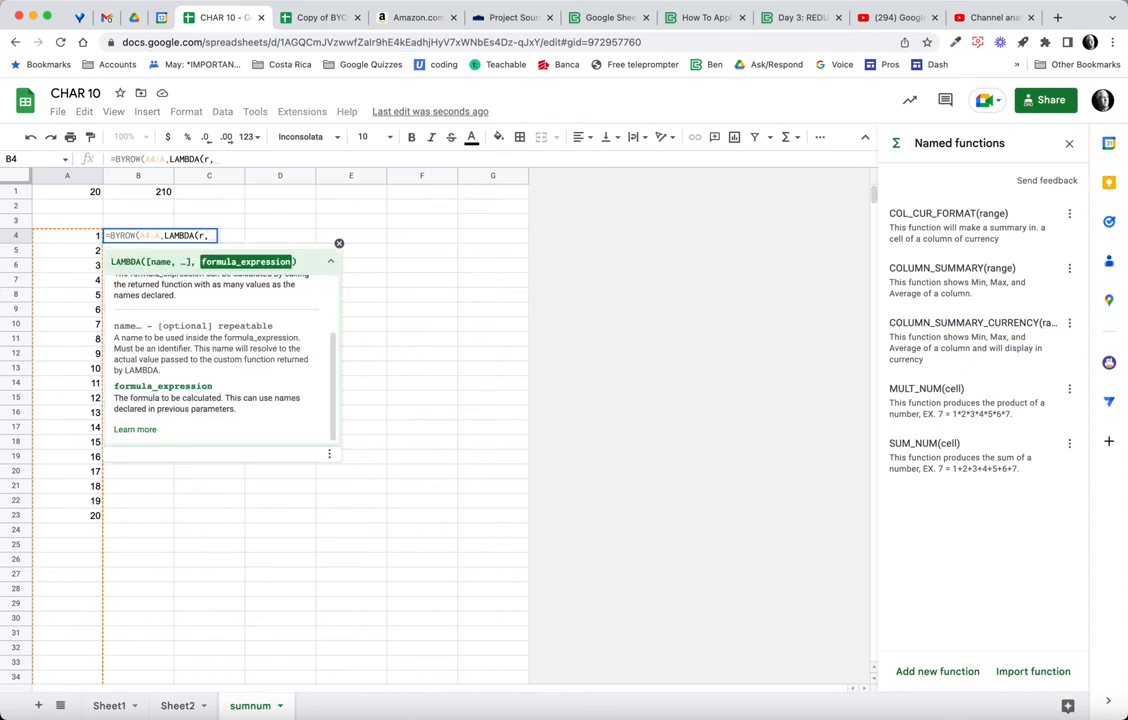
- Complete the B4 formula with the named function SUM_NUM(r), entering =BYROW(A4:A,LAMBDA(r,SUM_NUM(r)))
type("su")
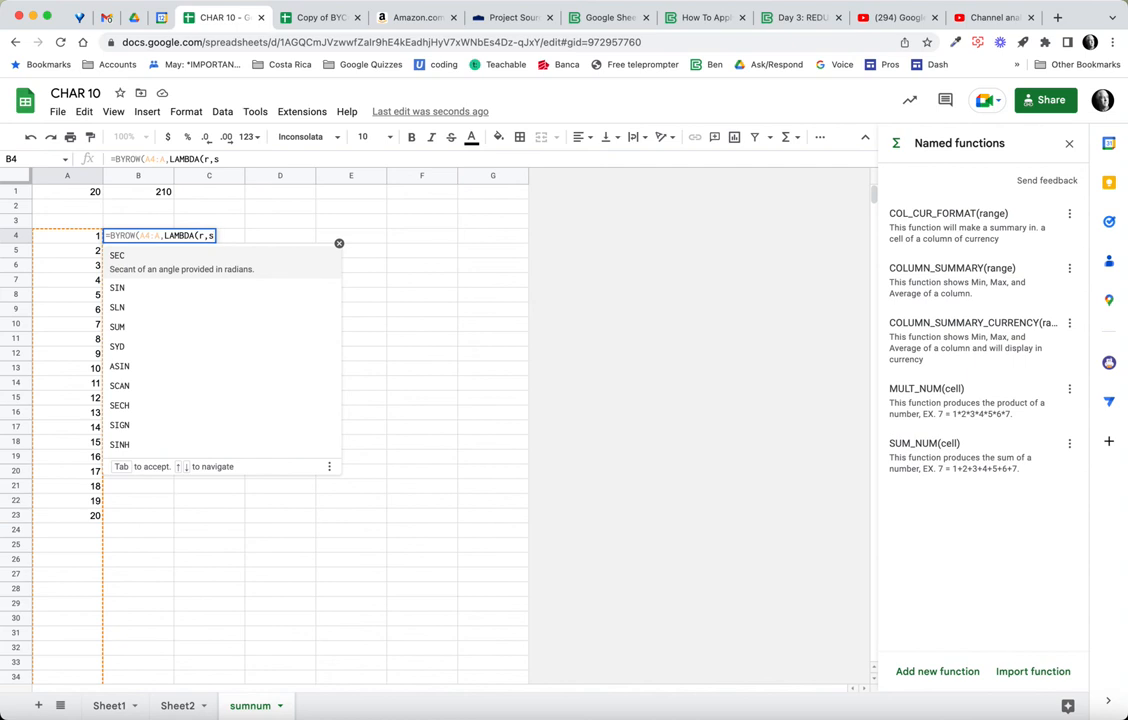
key("Up")
key("Up")
key("Up")
key("Up")
key("Up")
key("Up")
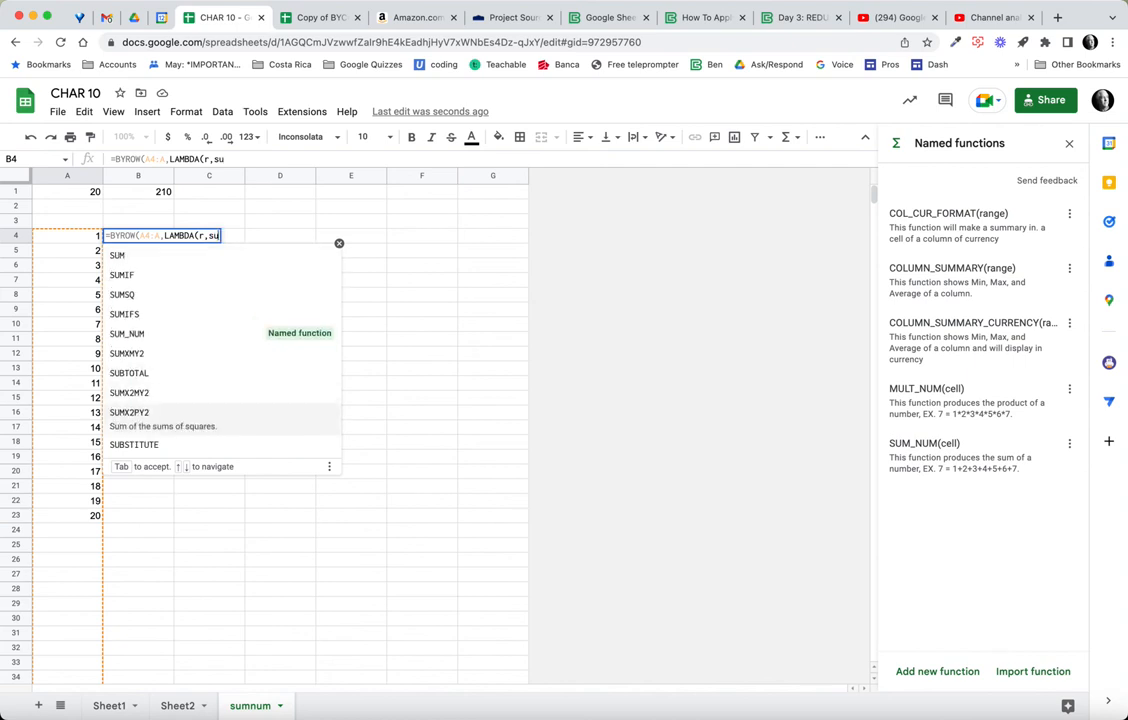
key("Tab")
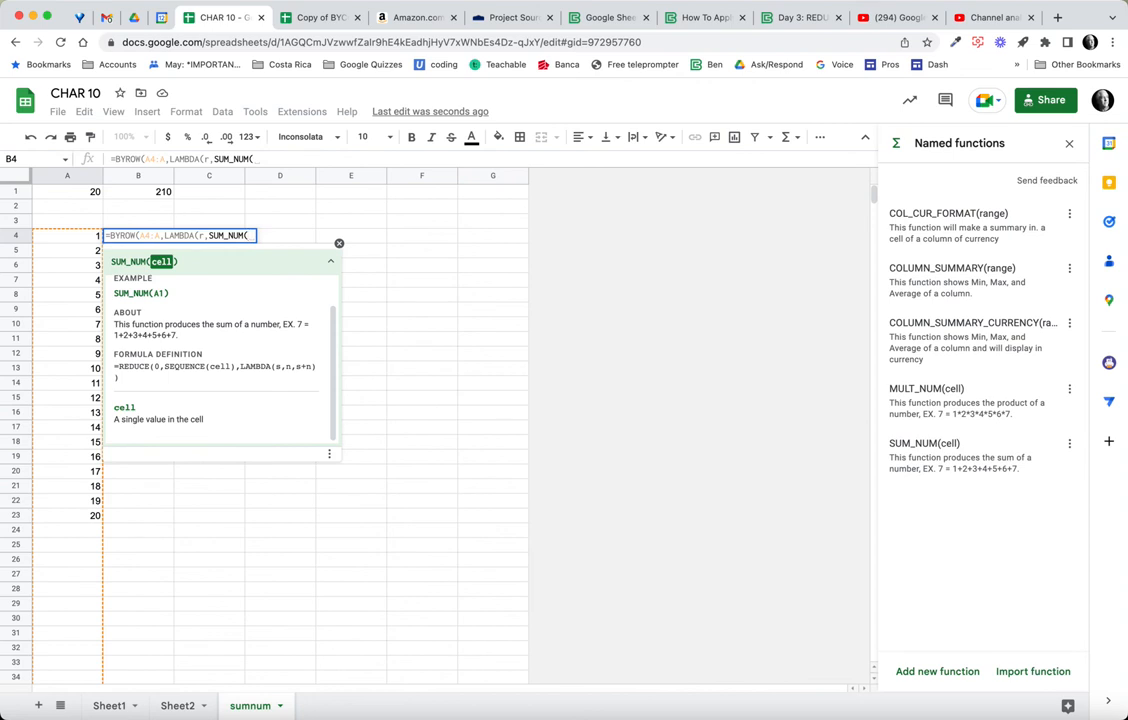
type("r")
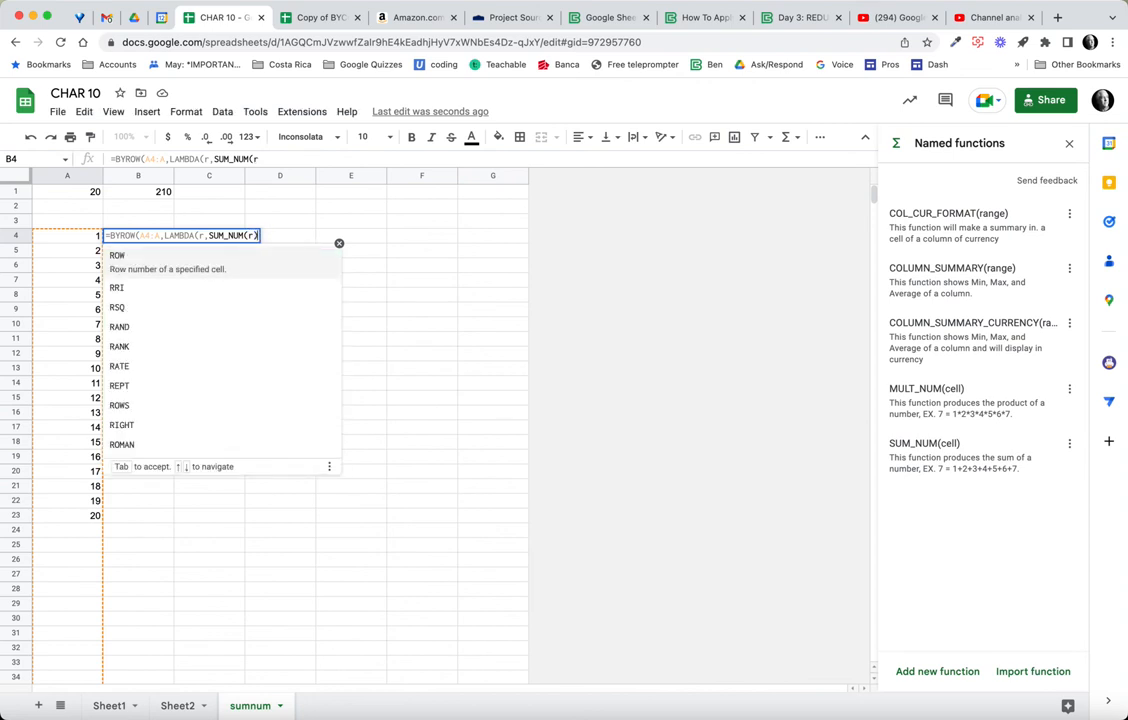
type("))")
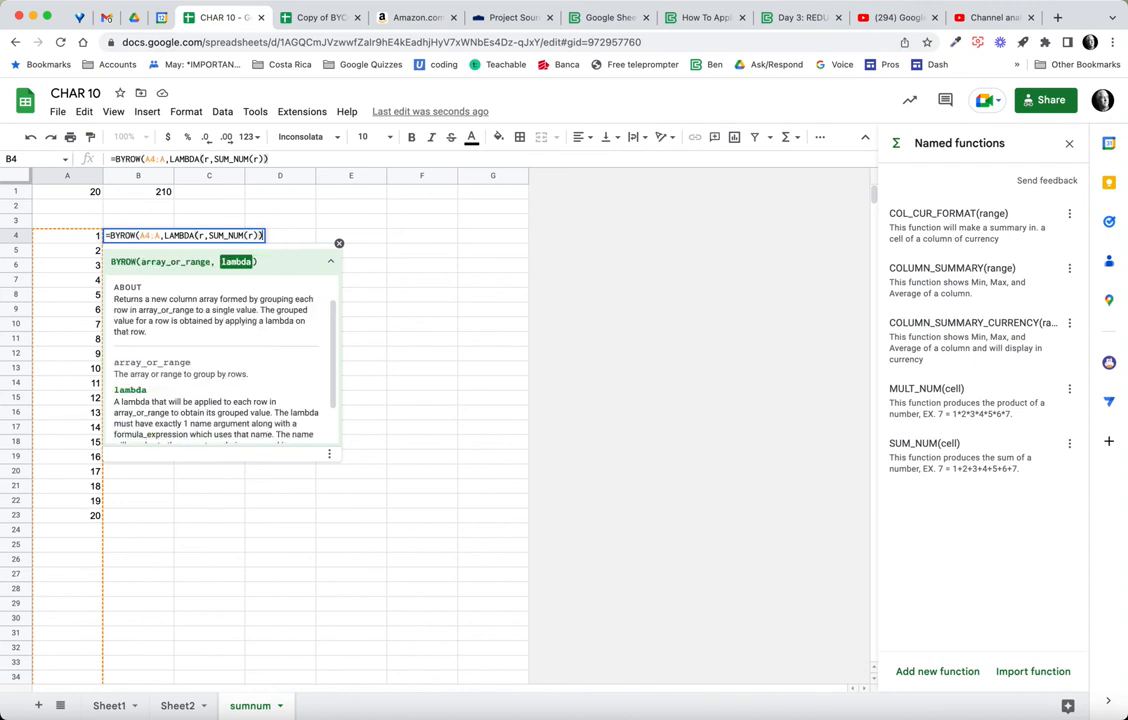
key("Return")
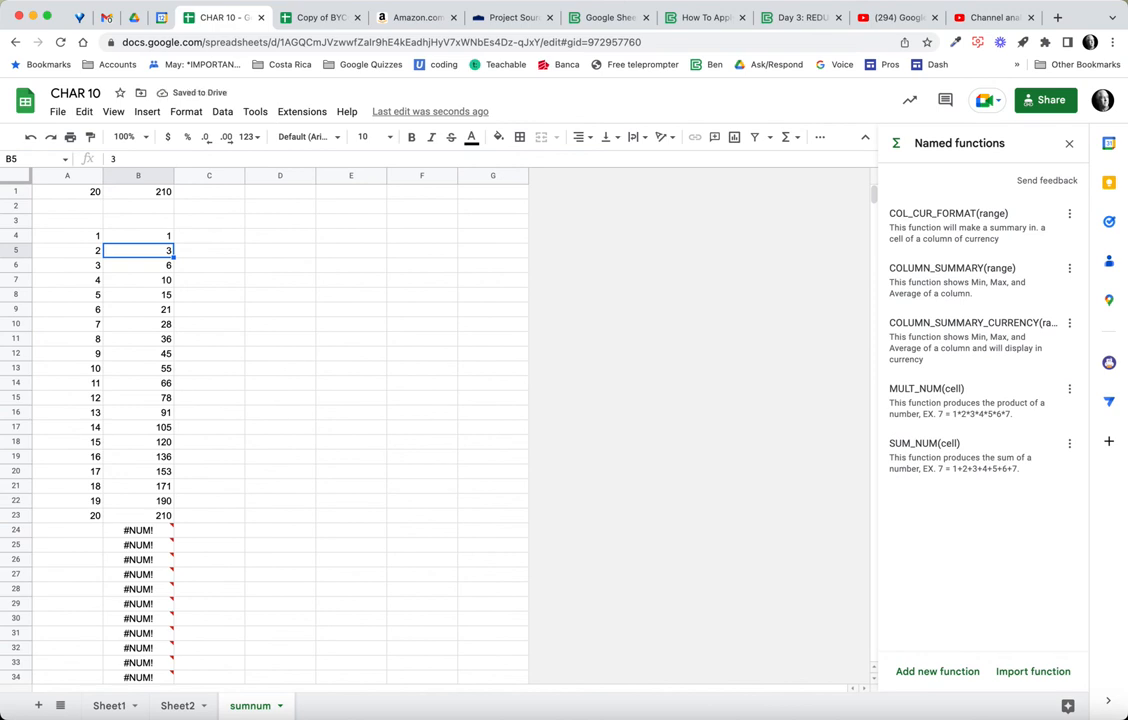
- Set the count in A1 to 30 to extend the sequence and its running sums
left_click(138, 236)
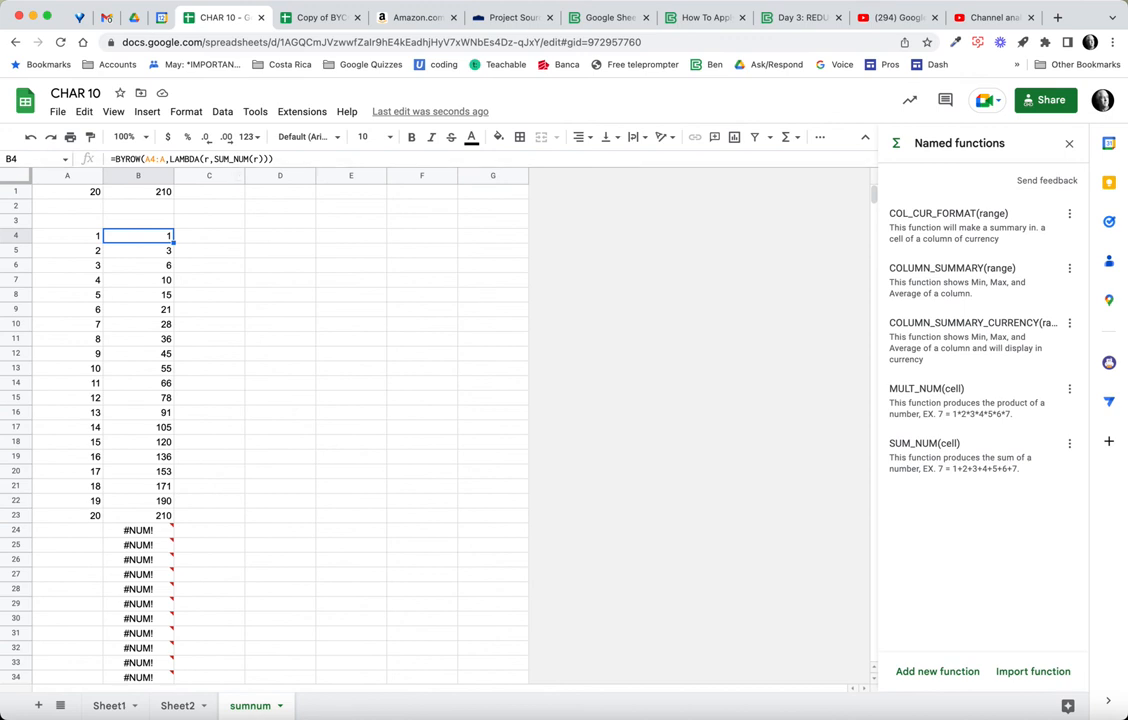
mouse_move(141, 531)
left_click(67, 191)
type("30")
key("Return")
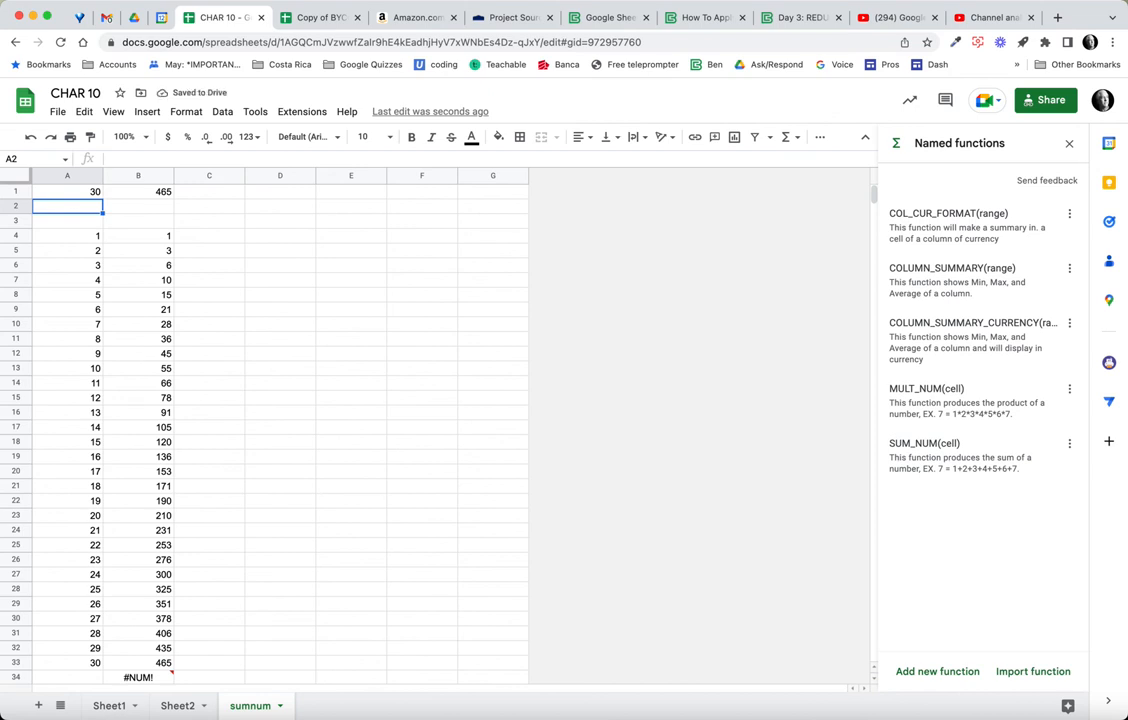
- Review the formulas in A4, B1 and B4 and examine the column B cells below the end of the sequence
left_click(138, 236)
left_click(68, 236)
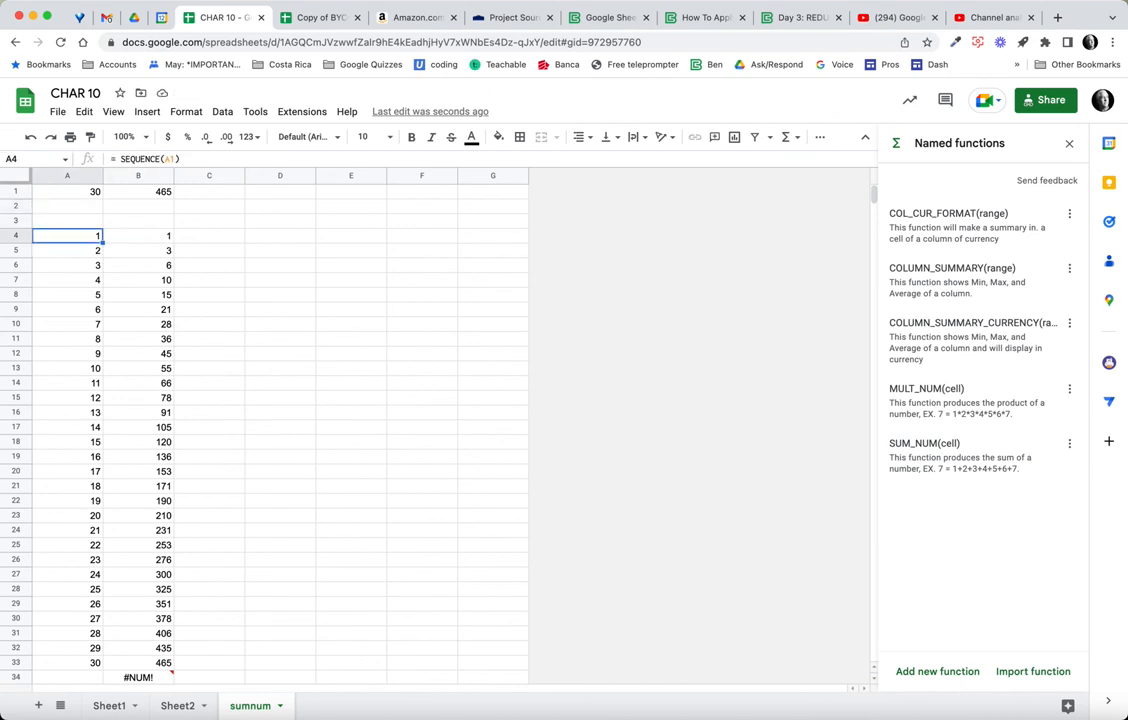
left_click(138, 192)
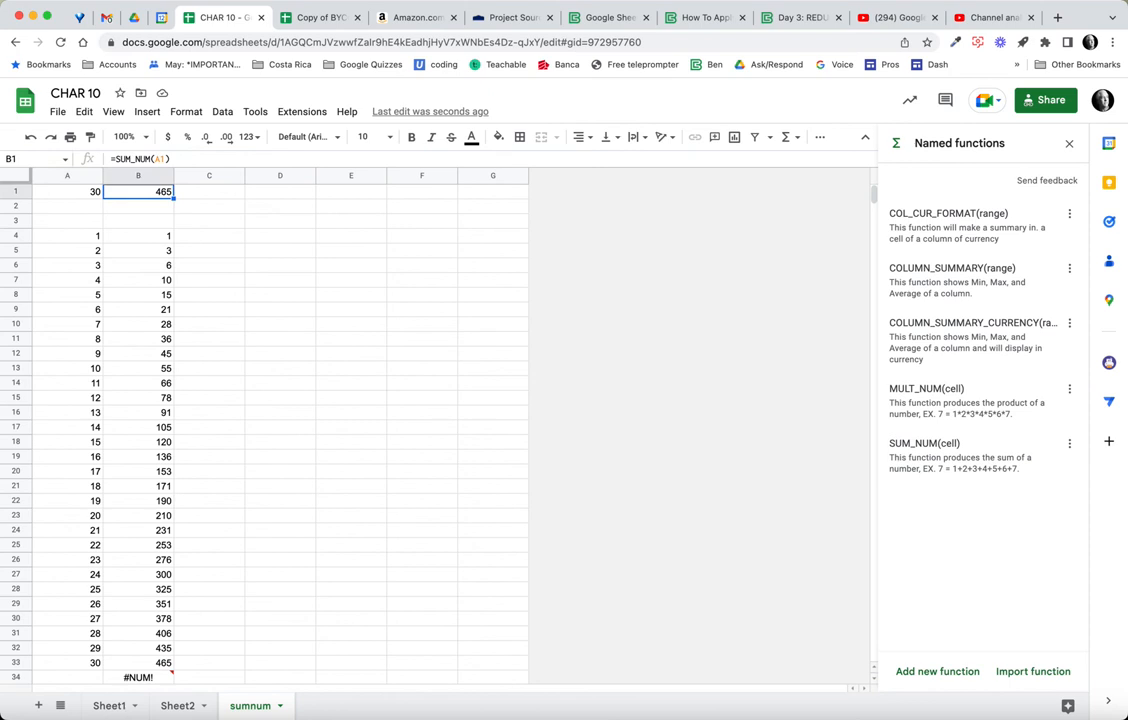
left_click(138, 236)
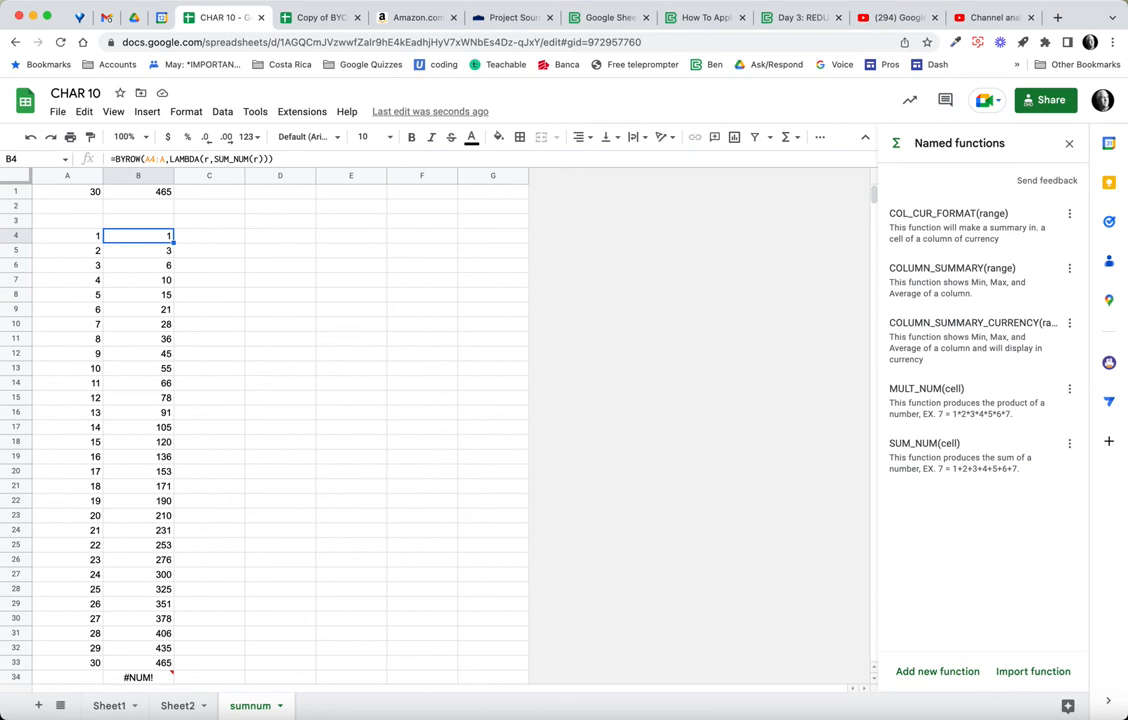
scroll(270, 430, "down", 5)
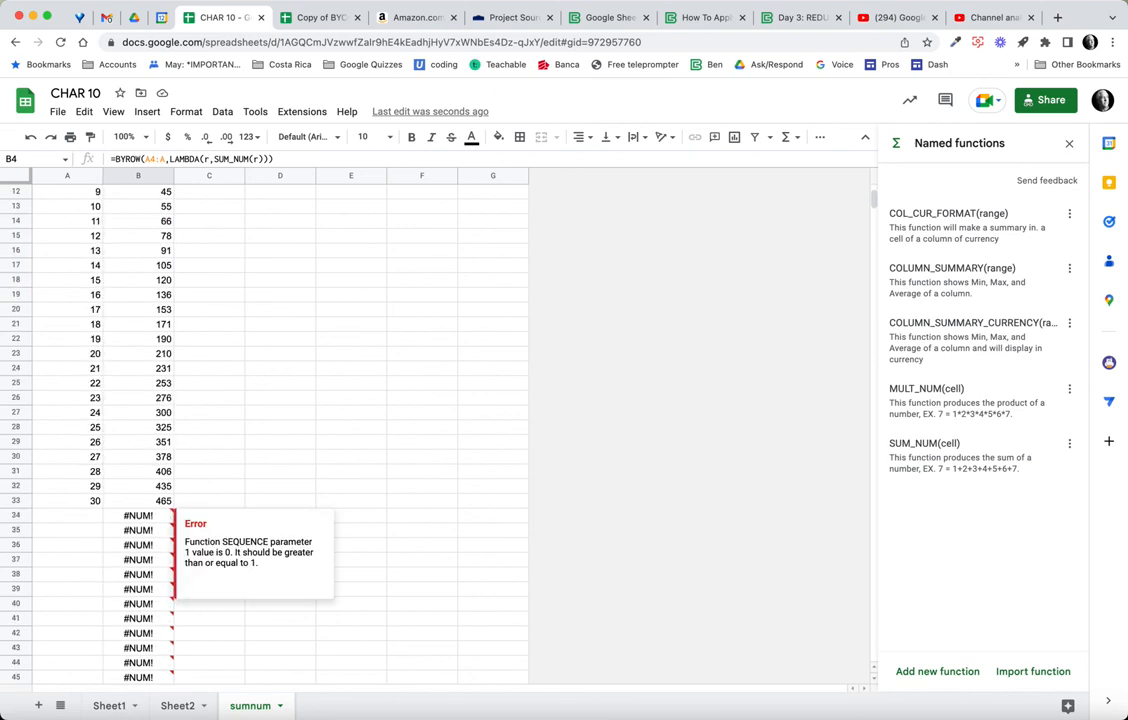
scroll(280, 430, "up", 5)
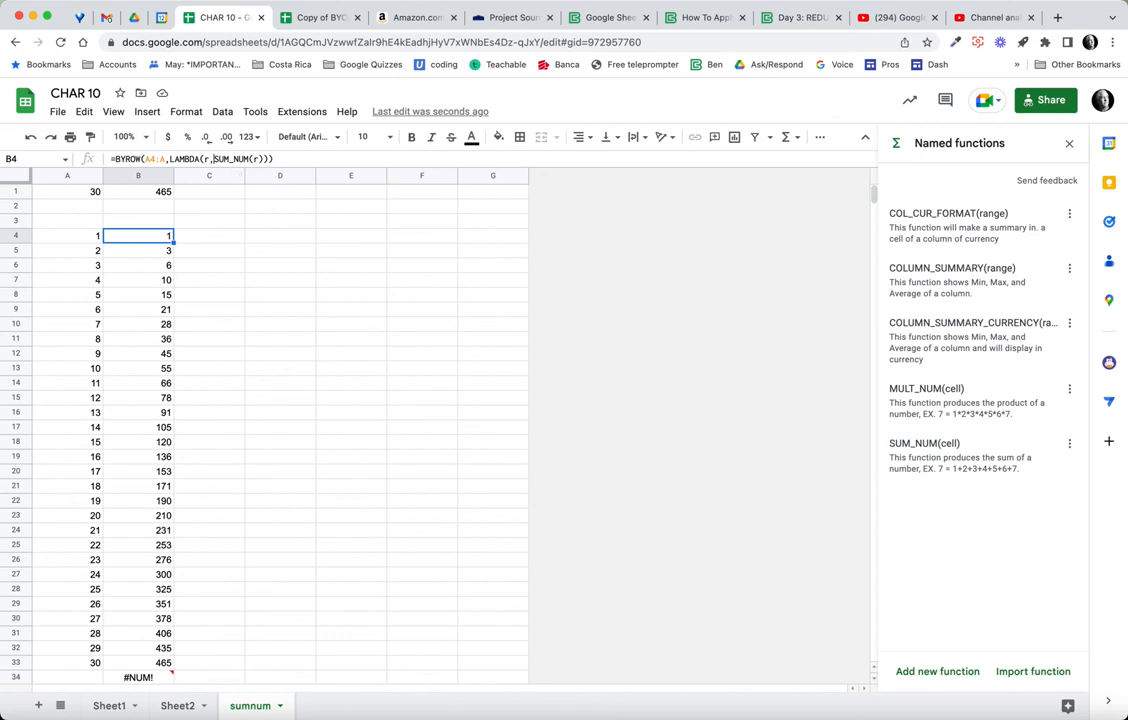
- Insert an opening IFERROR( before SUM_NUM(r) inside the LAMBDA of the B4 formula
left_click(212, 159)
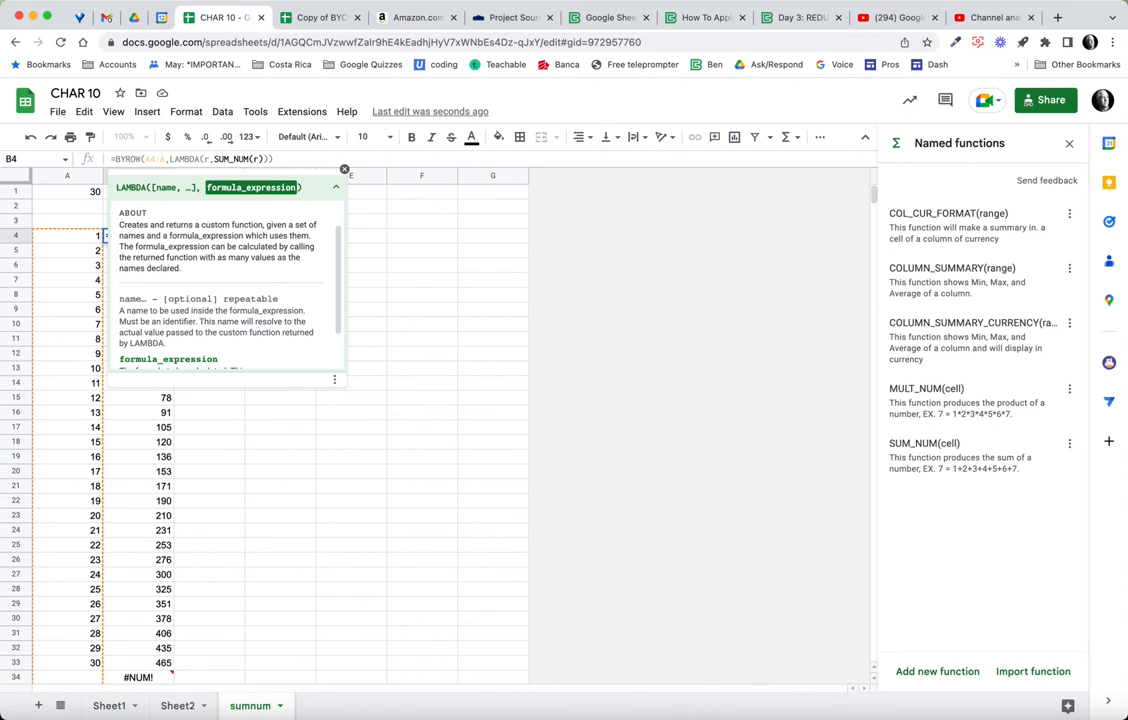
type("IDERROR(")
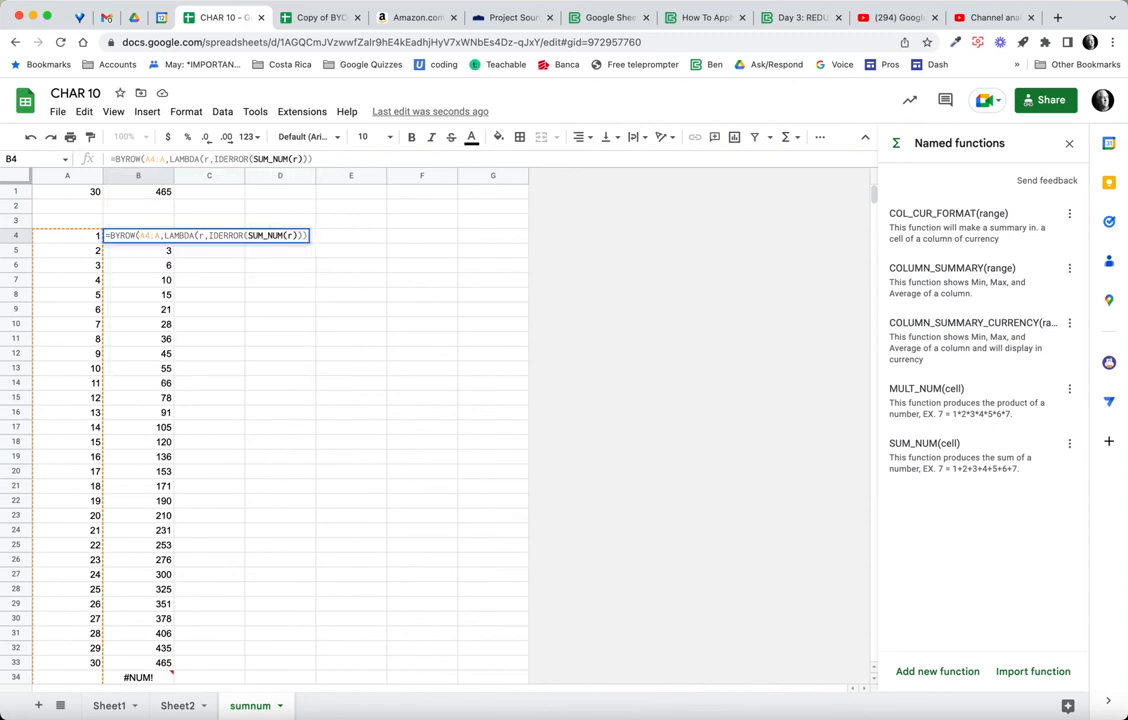
key("Left")
key("Left")
key("Left")
key("Left")
key("Left")
key("Left")
key("BackSpace")
type("F")
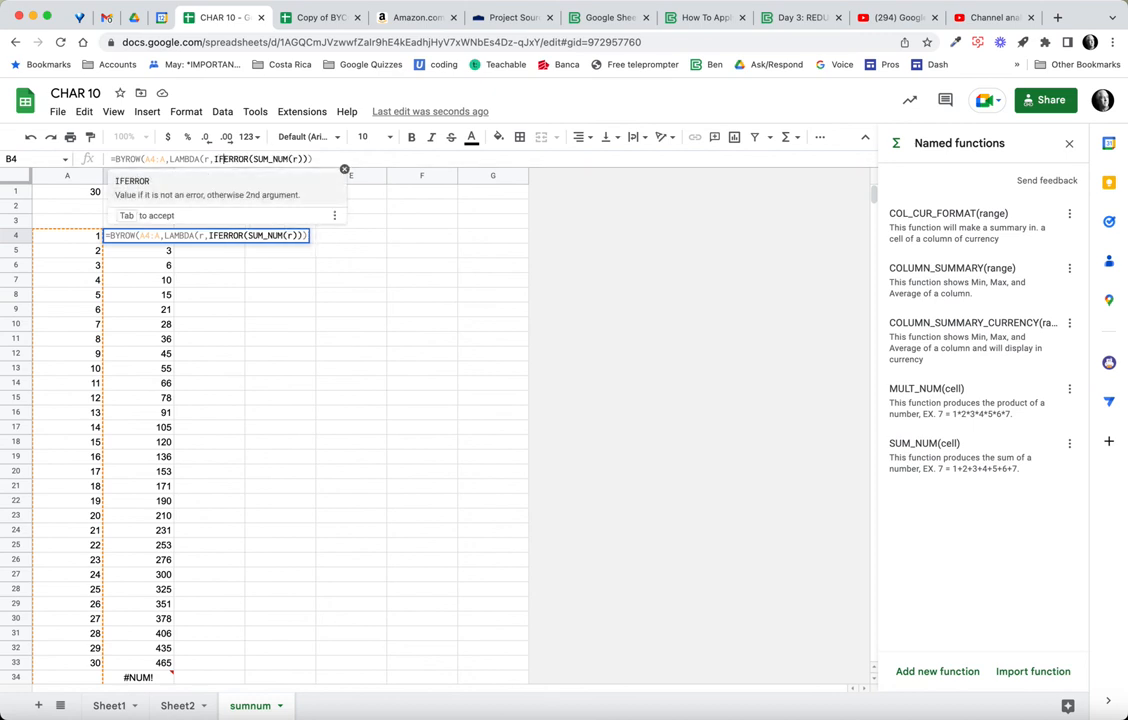
- Give IFERROR an empty error value and enter the B4 formula as =BYROW(A4:A,LAMBDA(r,IFERROR(SUM_NUM(r),)))
left_click(303, 159)
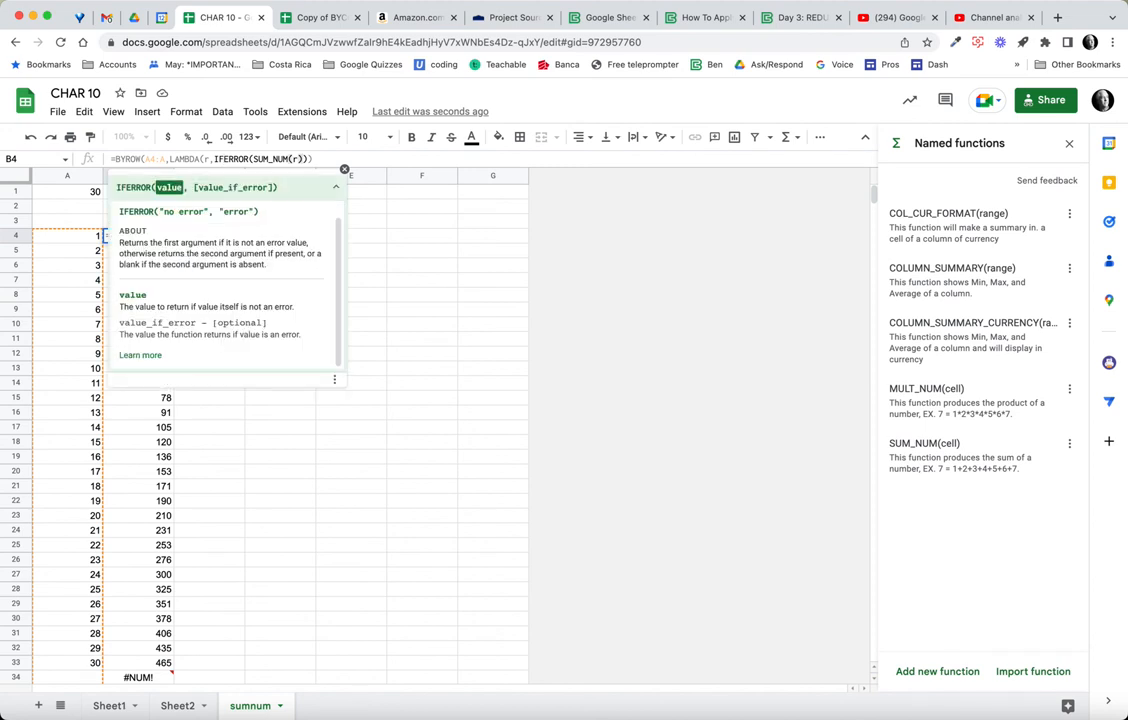
type(",")
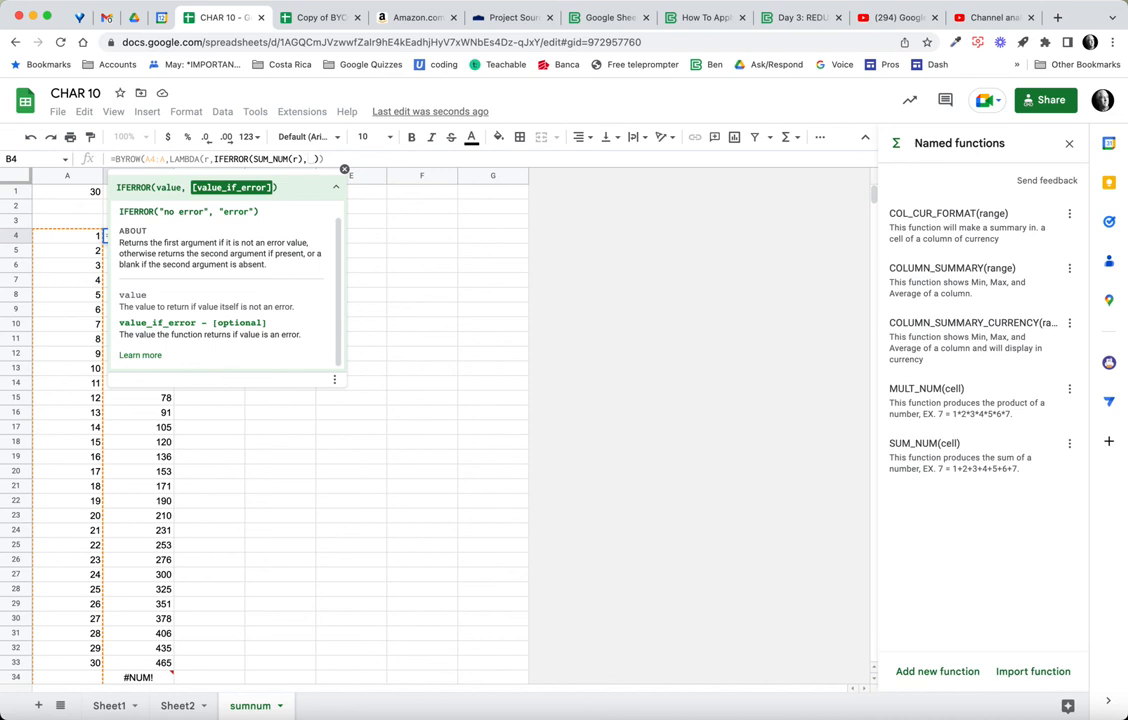
key("BackSpace")
type(")")
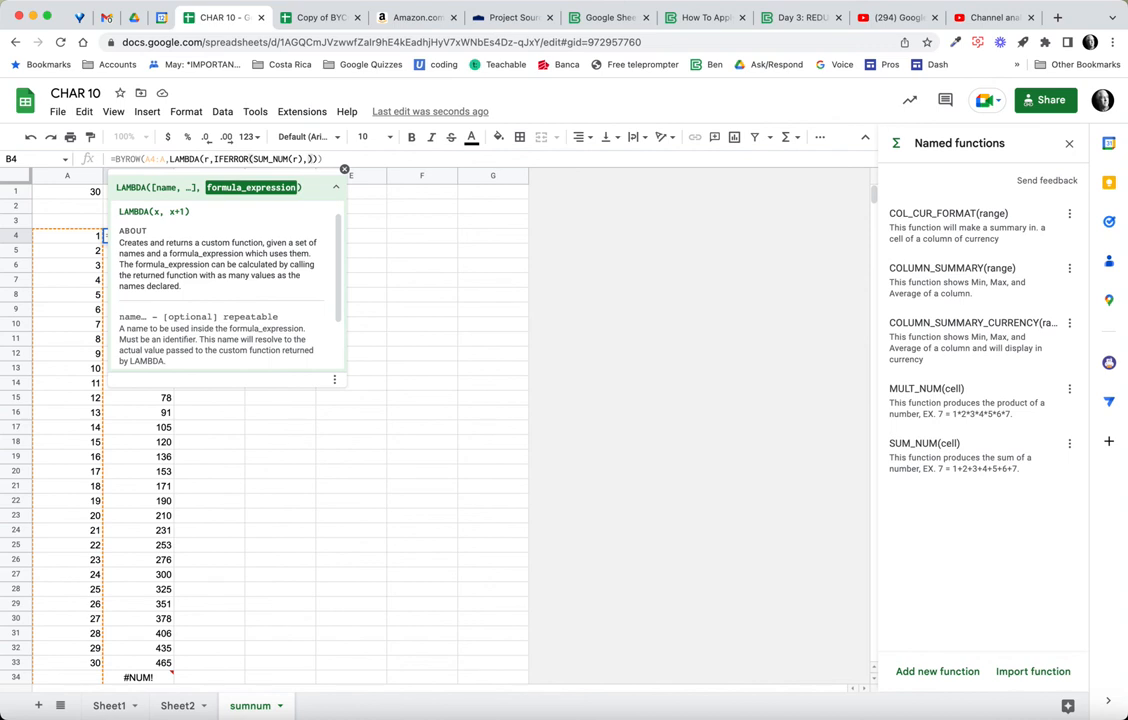
key("Return")
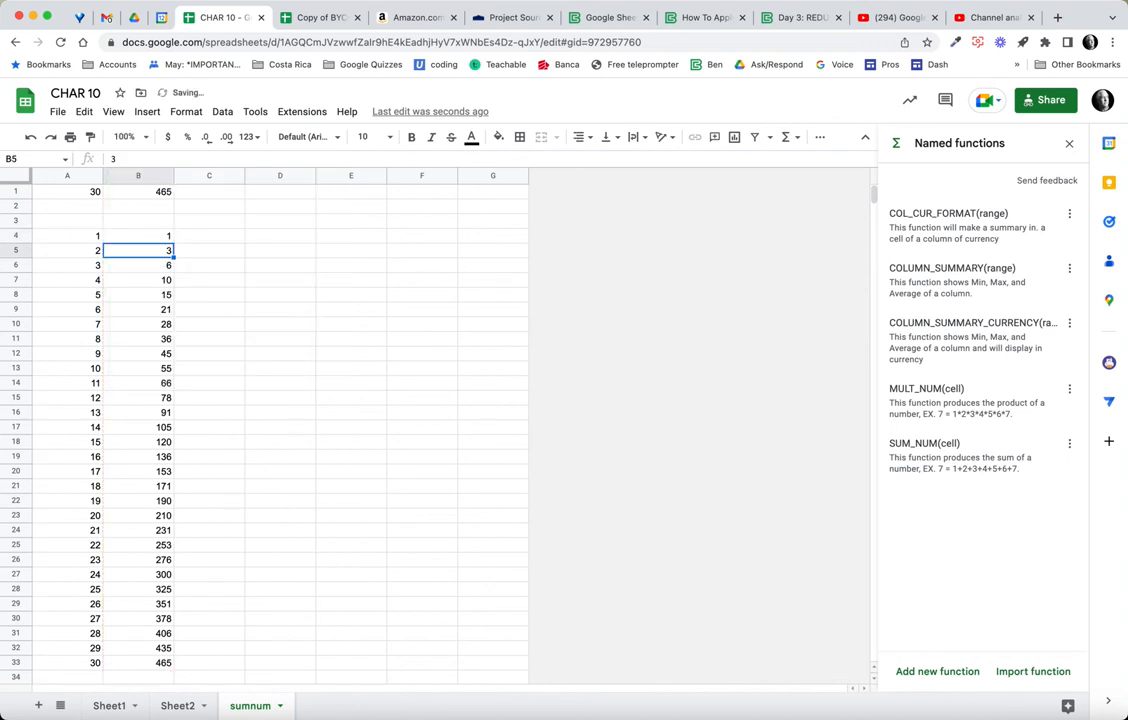
- Check the end of column B and the B4 formula, and set the count in A1 to 10
scroll(280, 420, "down", 1)
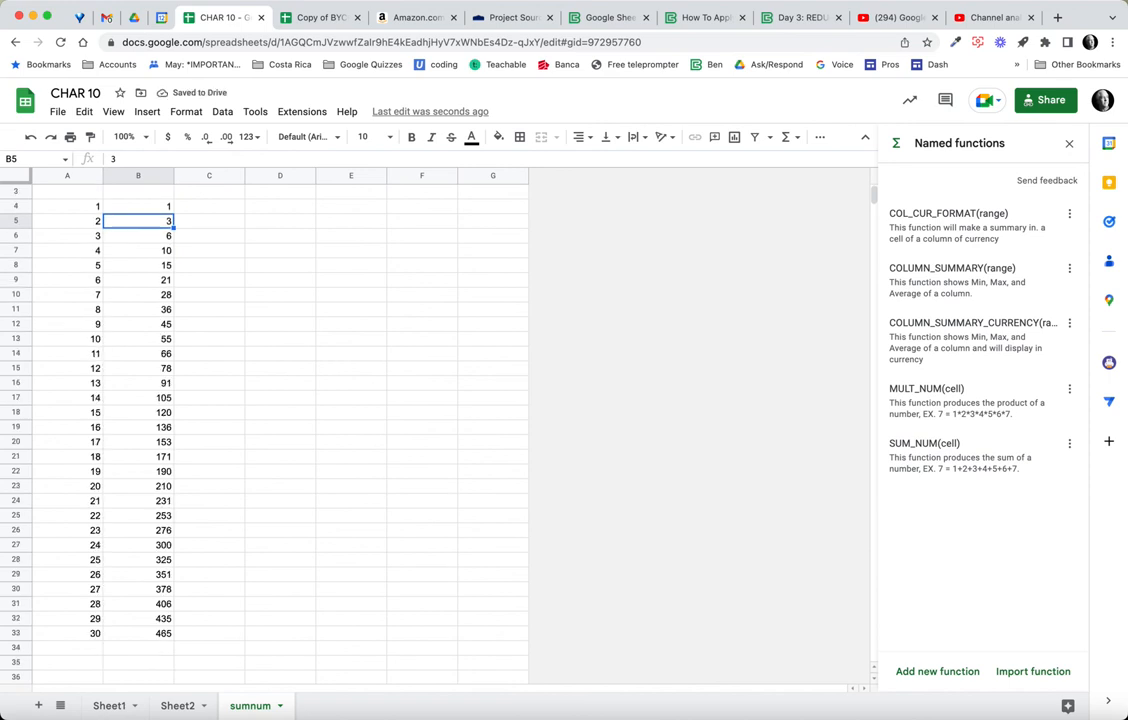
left_click(138, 206)
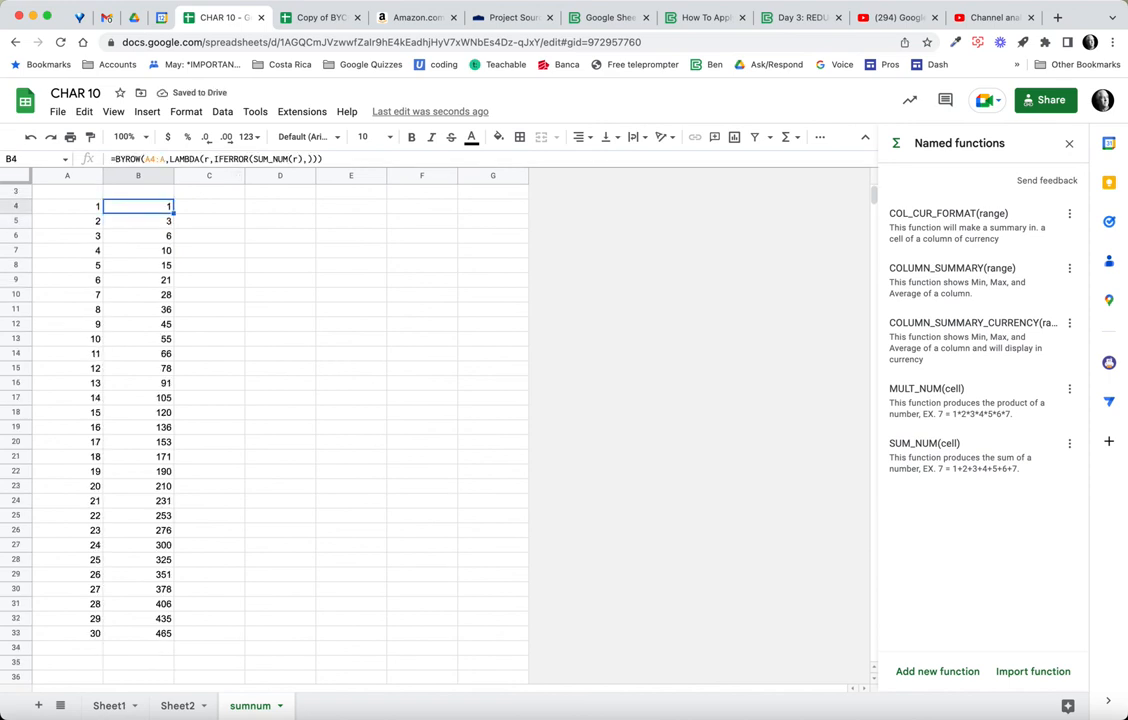
scroll(280, 420, "up", 1)
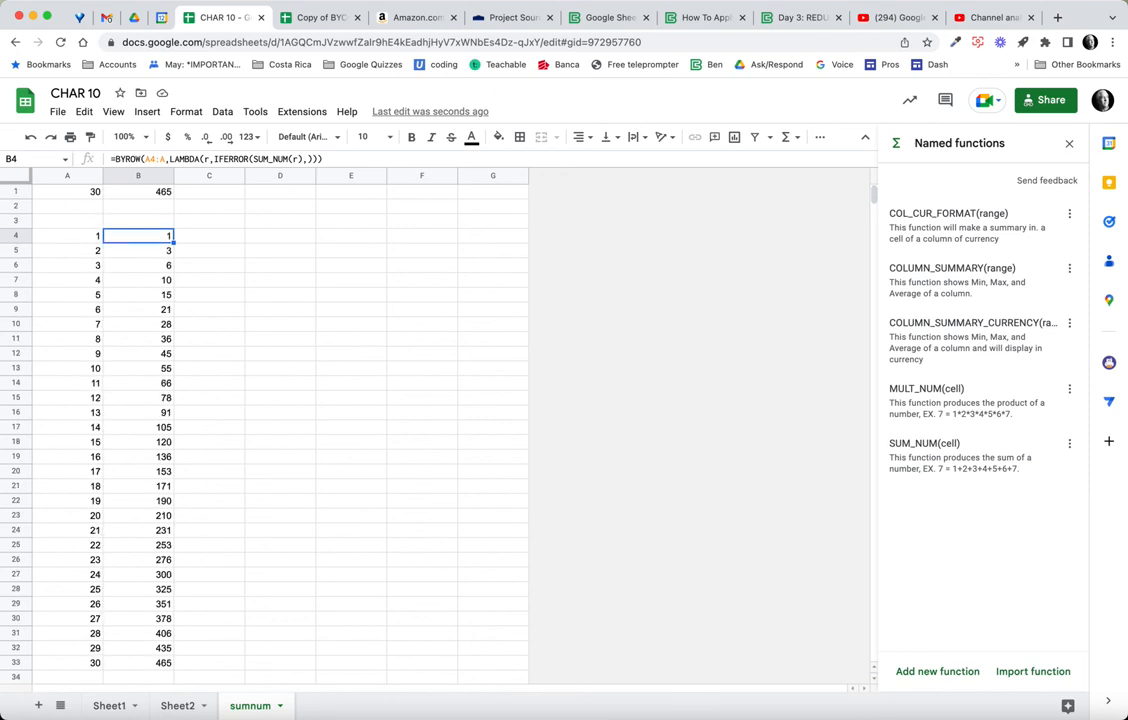
left_click(67, 191)
type("10")
key("Return")
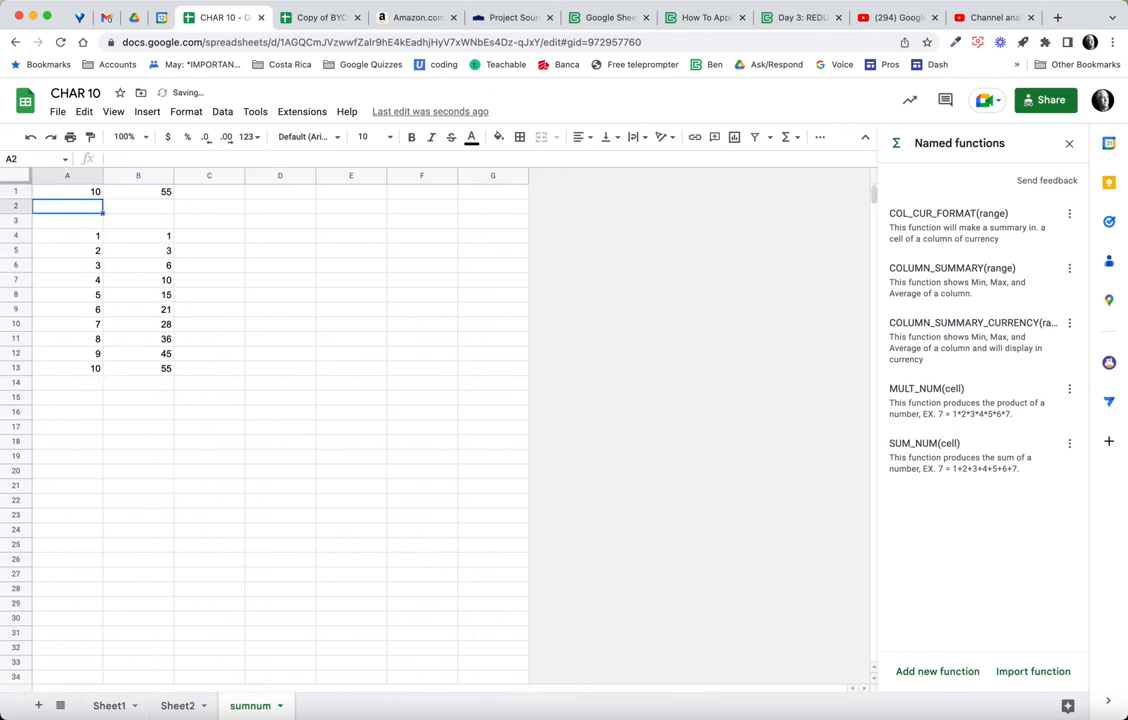
- Review the BYROW formula in B4, the SEQUENCE formula in A4, and the SUM_NUM formula in B1 with its input A1
left_click(138, 236)
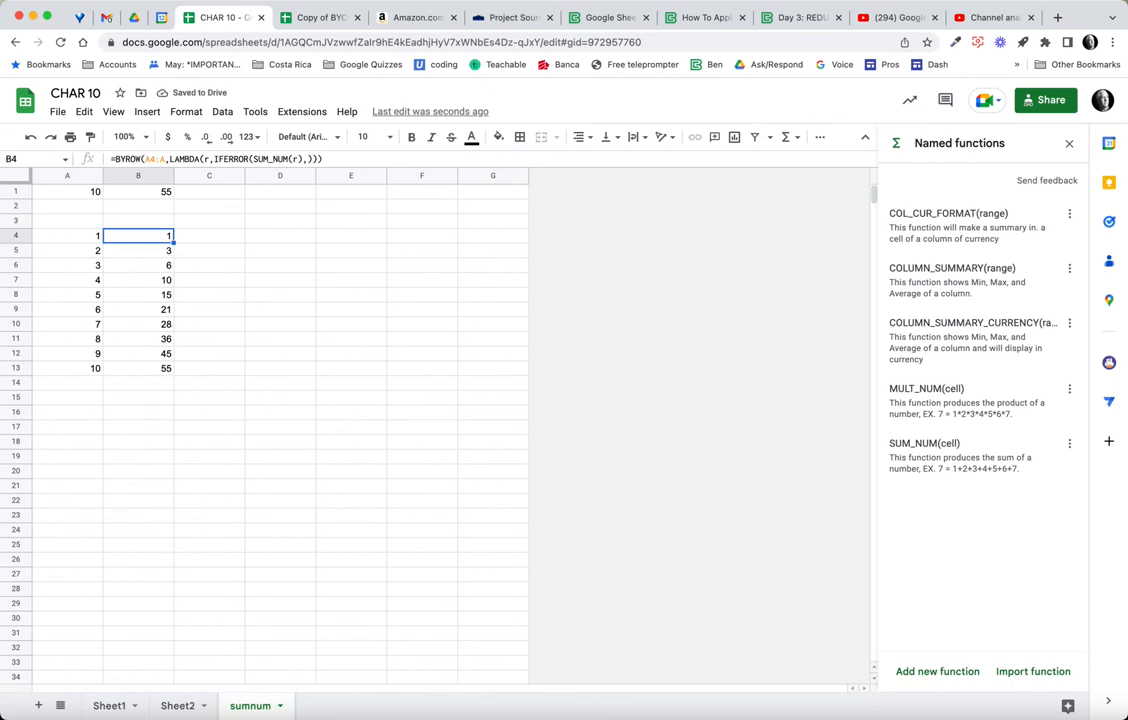
left_click(67, 236)
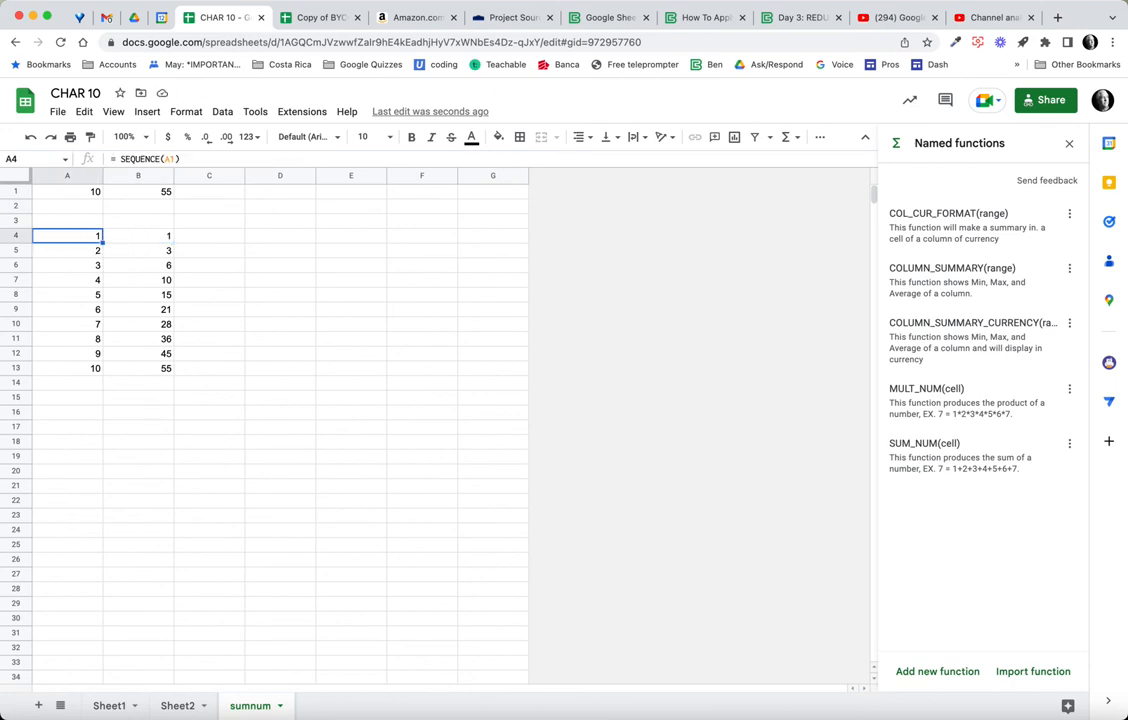
left_click(138, 236)
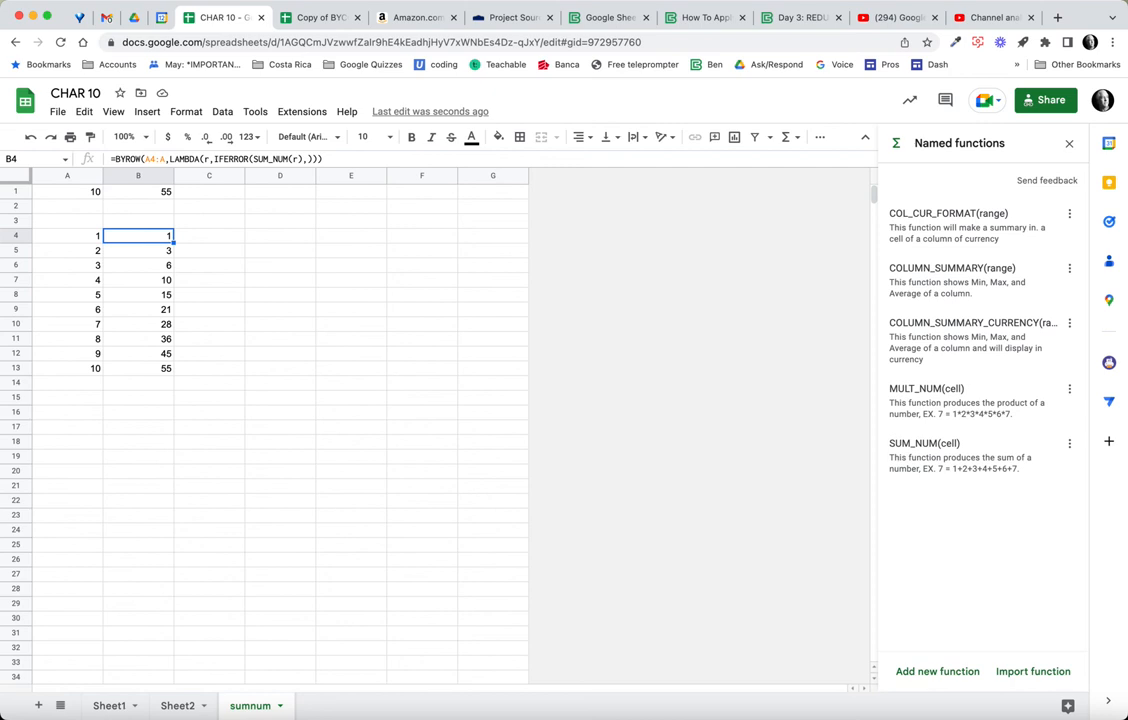
left_click(138, 191)
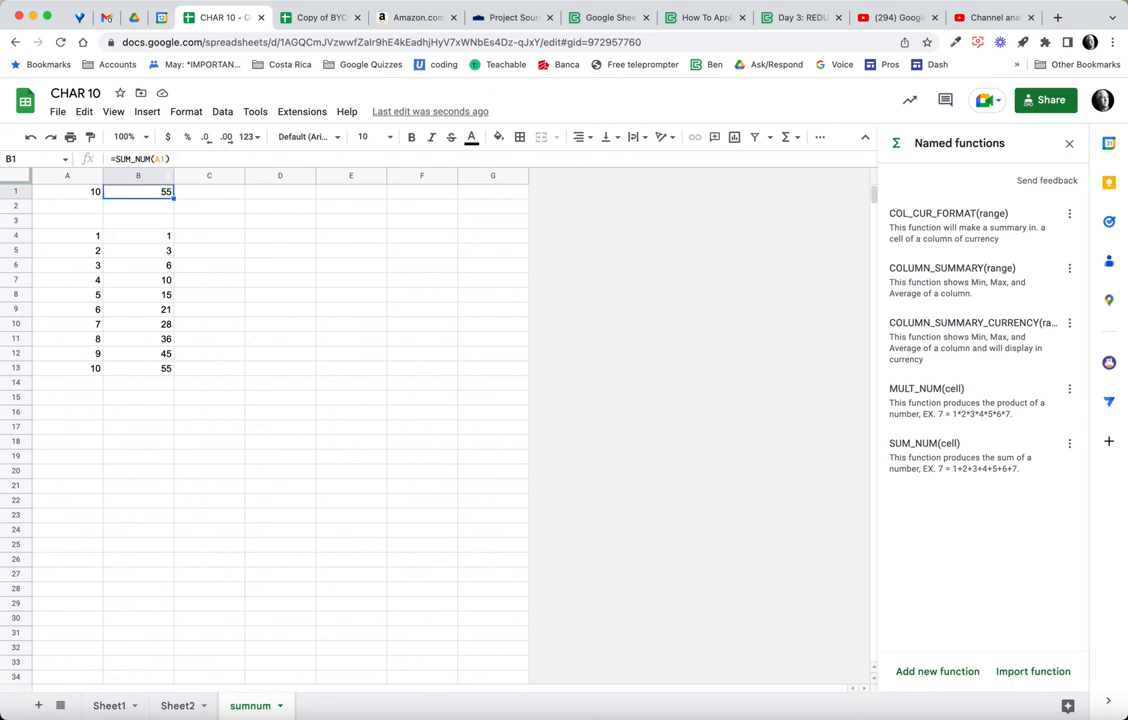
left_click(67, 191)
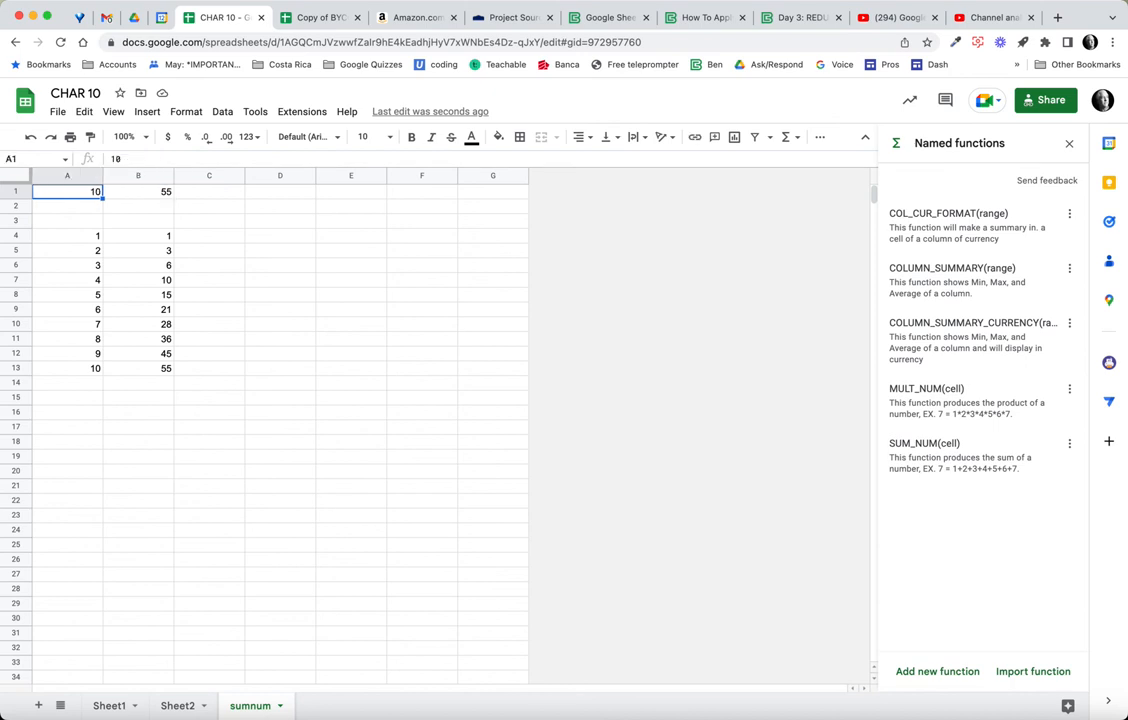
left_click(138, 191)
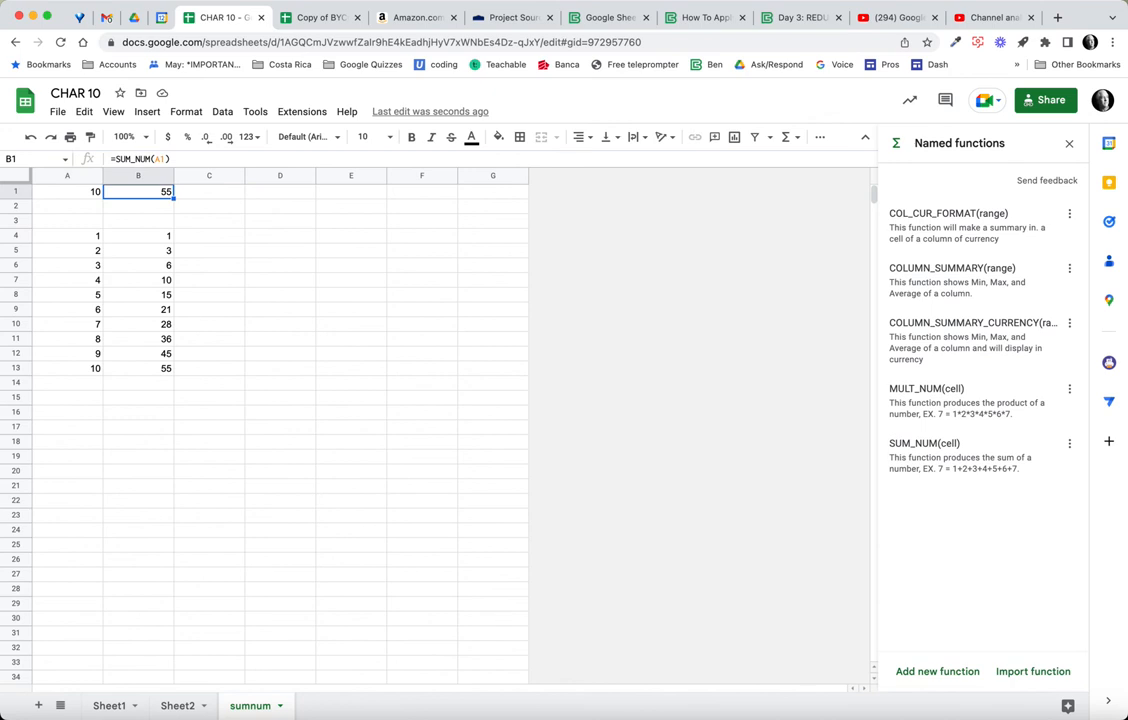